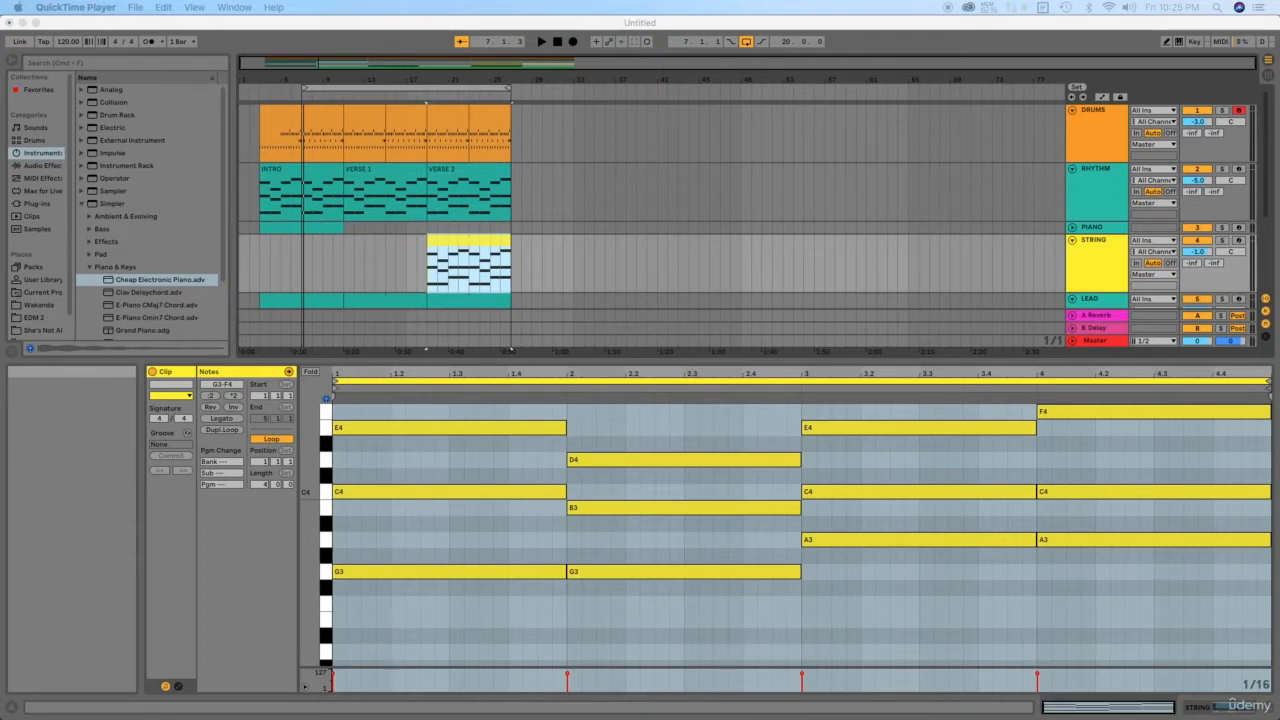
Switch to the SFCC Slides presentation in PowerPoint, check the measure count for the pre-chorus, and return to Ableton Live
{"action": "left_click_drag", "start_coordinate": [0, 62], "coordinate": [396, 82]}
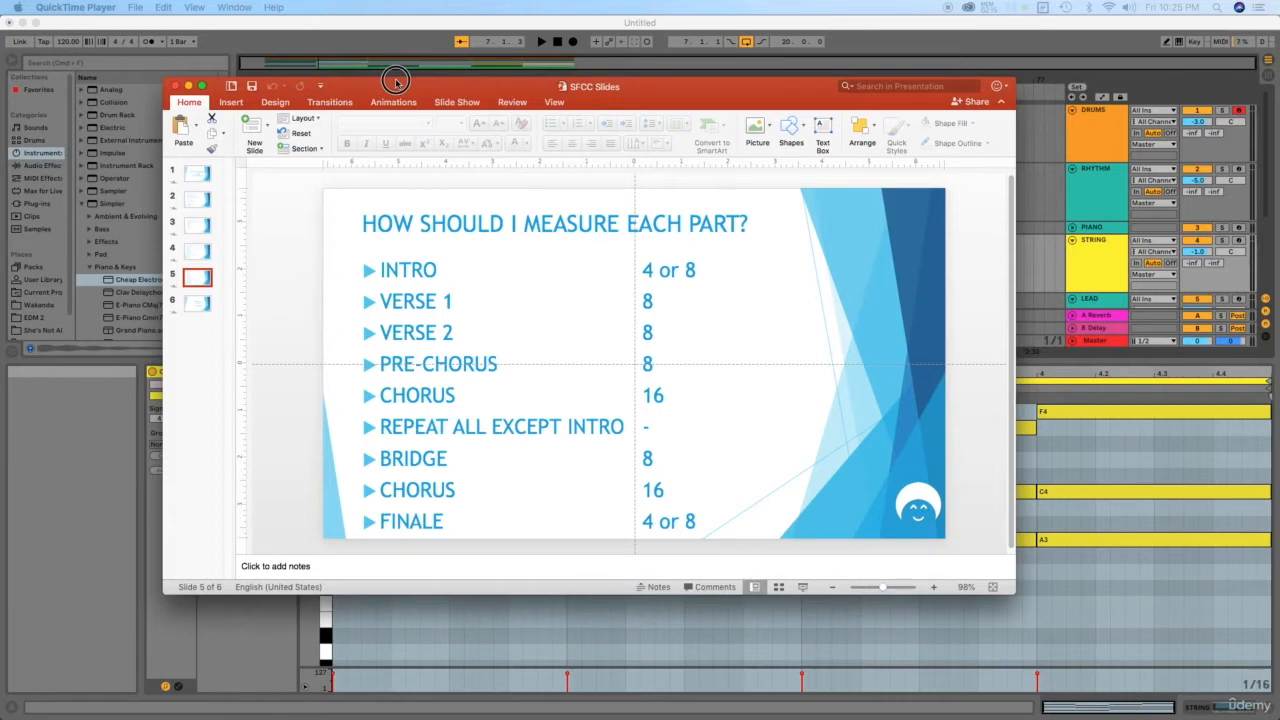
{"action": "left_click", "coordinate": [396, 82]}
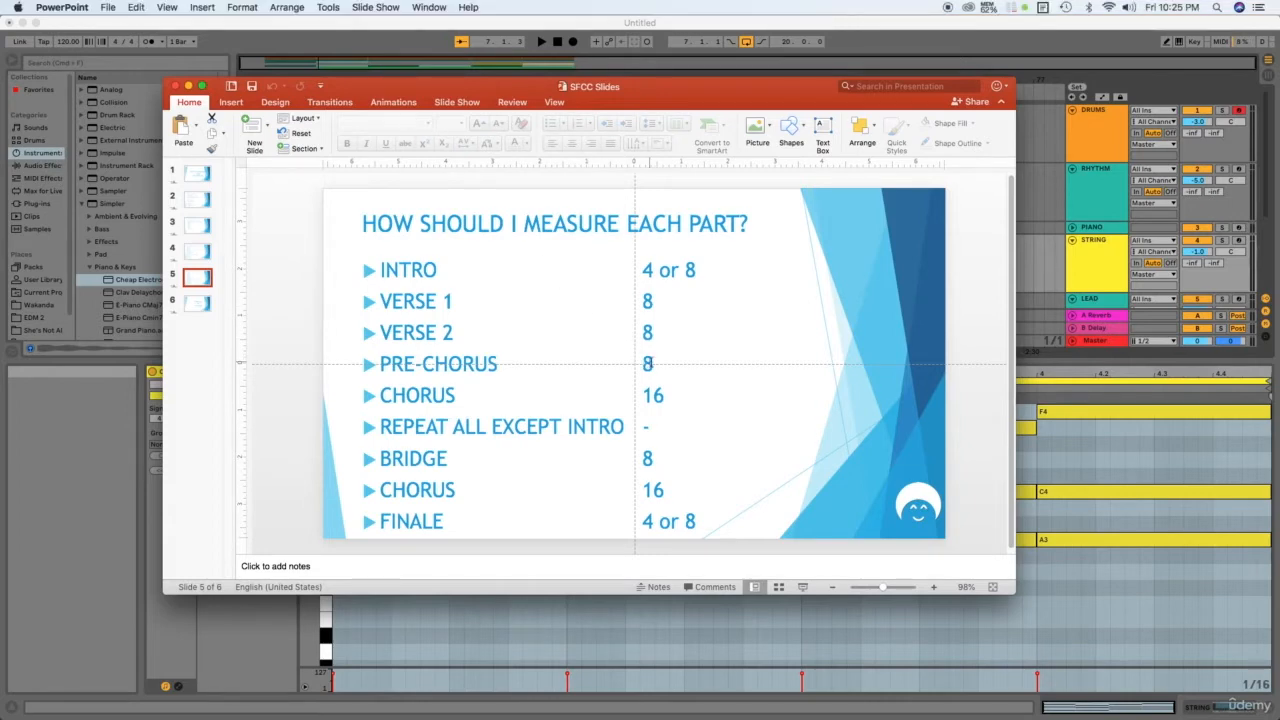
{"action": "left_click", "coordinate": [650, 364]}
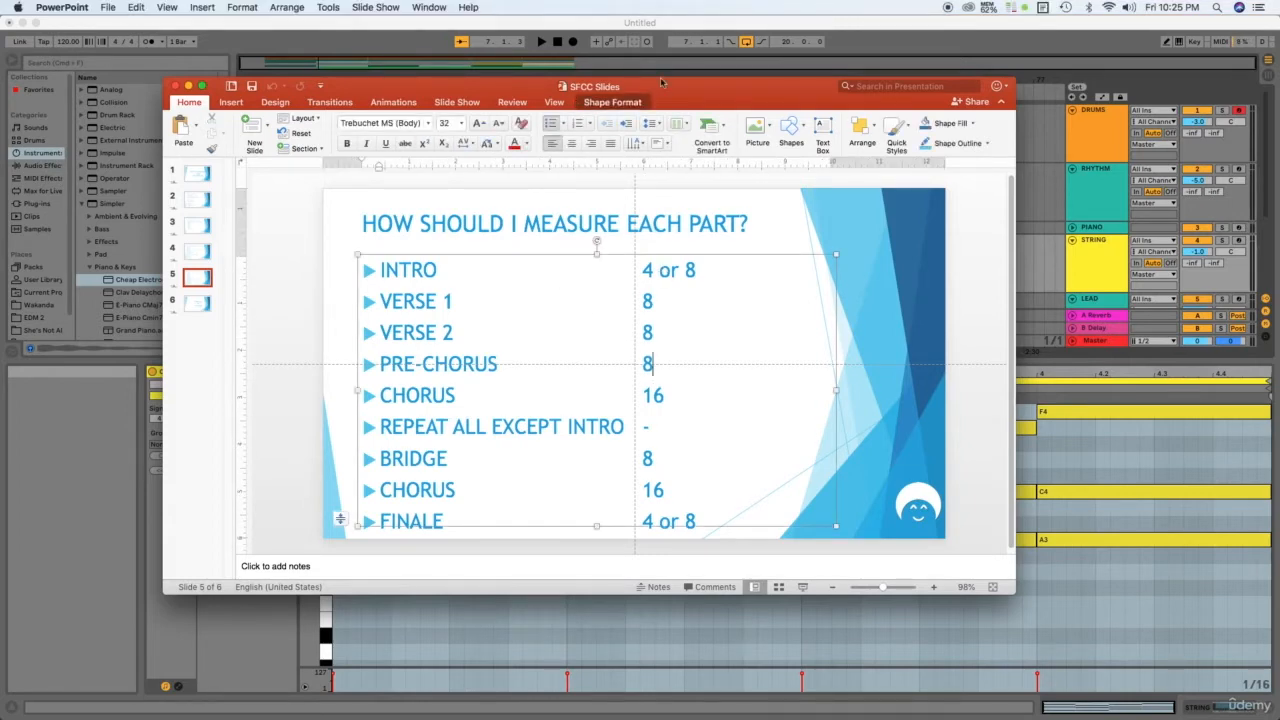
{"action": "left_click_drag", "start_coordinate": [722, 86], "coordinate": [0, 78]}
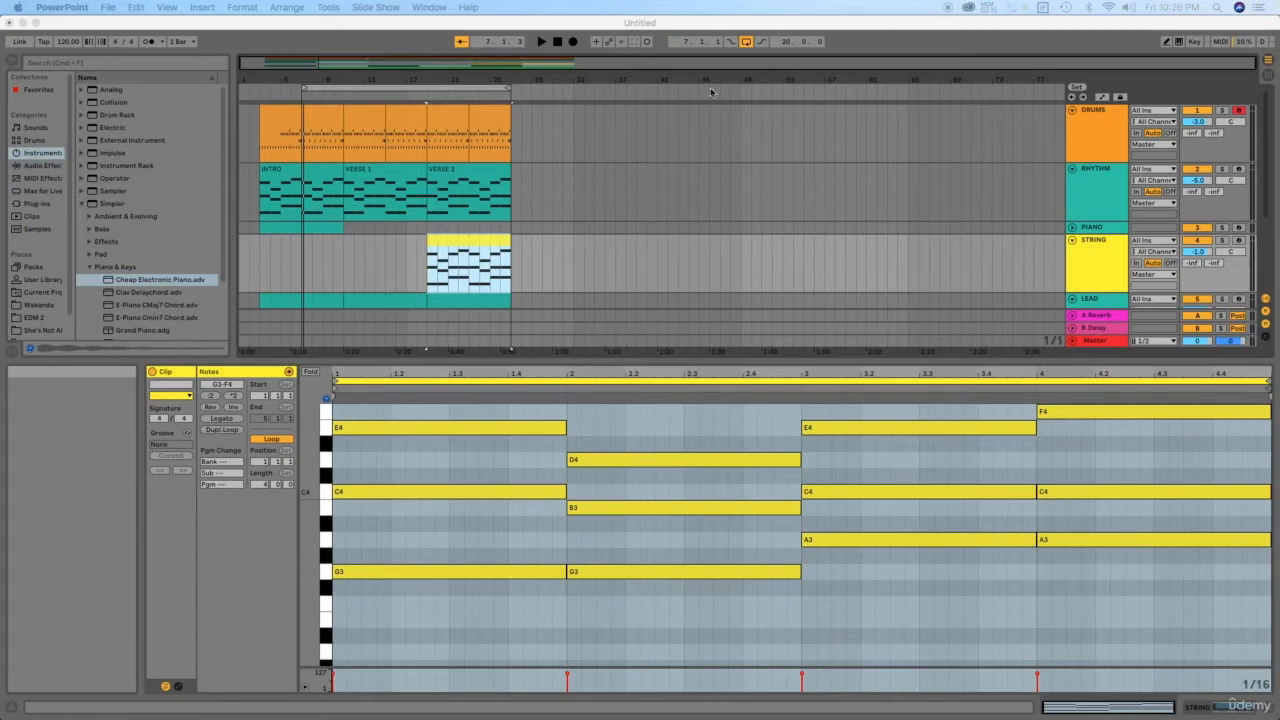
{"action": "left_click", "coordinate": [371, 43]}
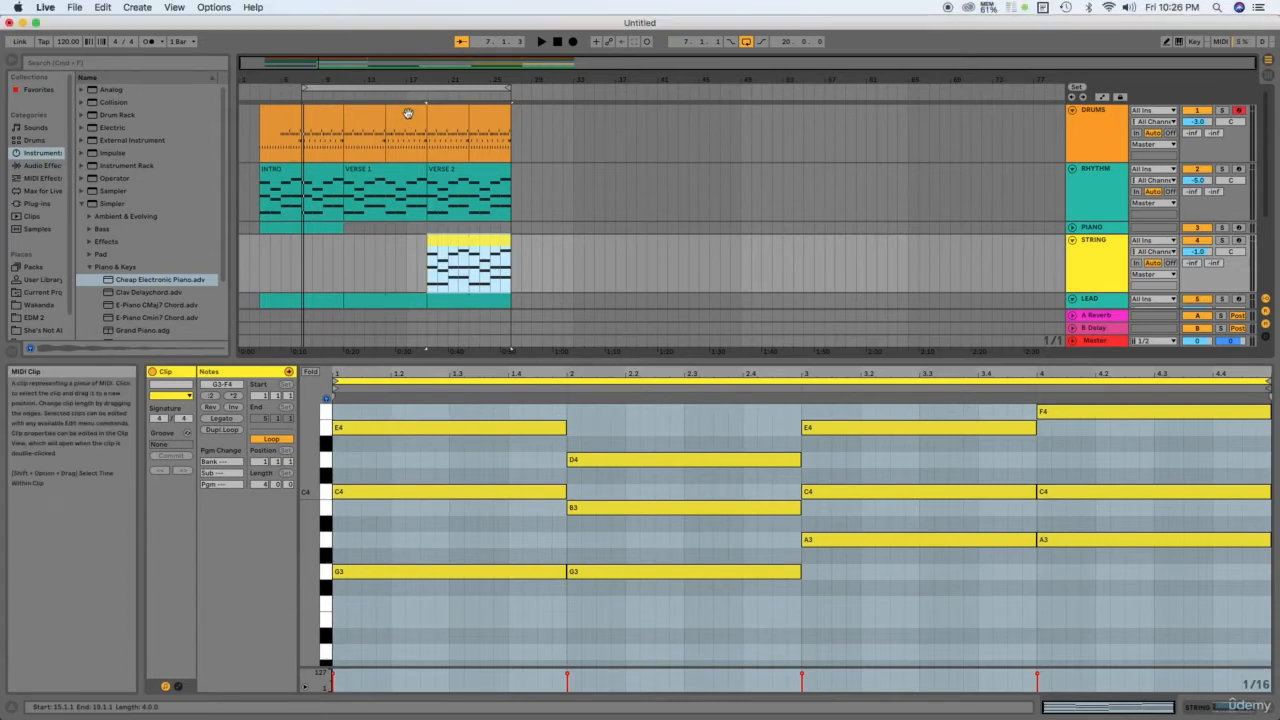
Select the Verse 2 clips on the drums, rhythm, string, lead and bass tracks and copy them together
{"action": "left_click", "coordinate": [355, 170]}
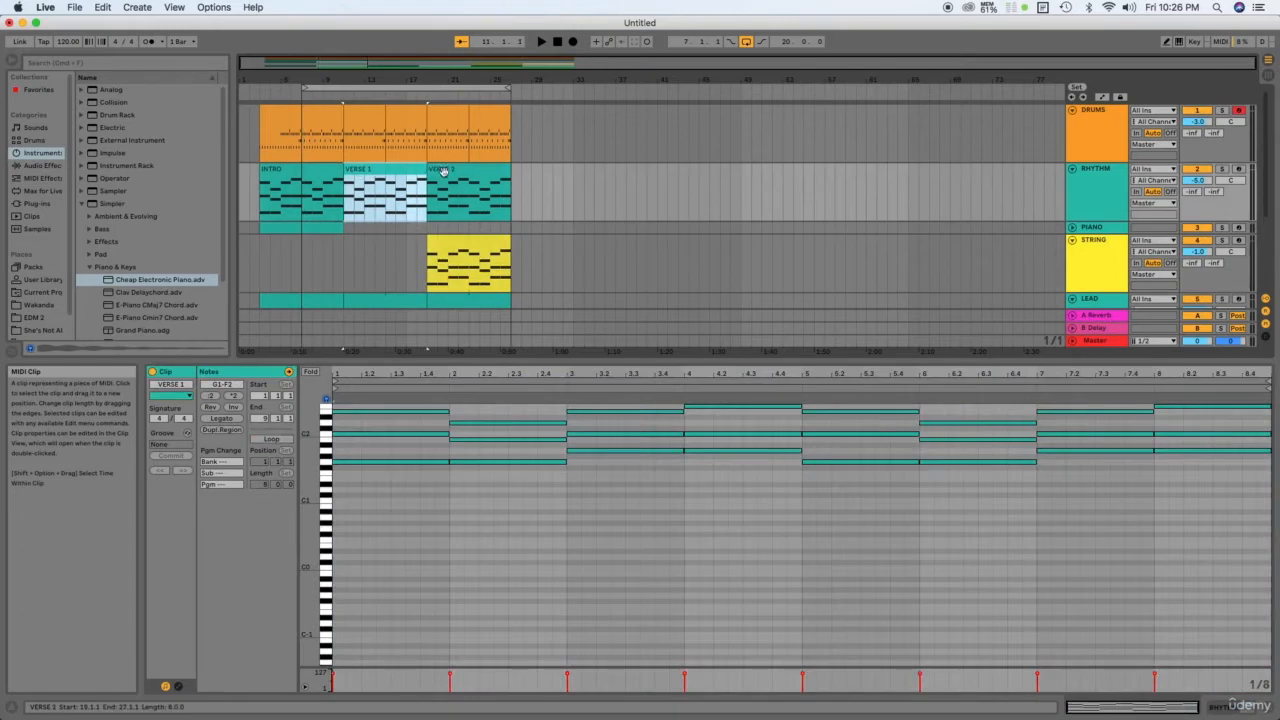
{"action": "left_click", "coordinate": [446, 171]}
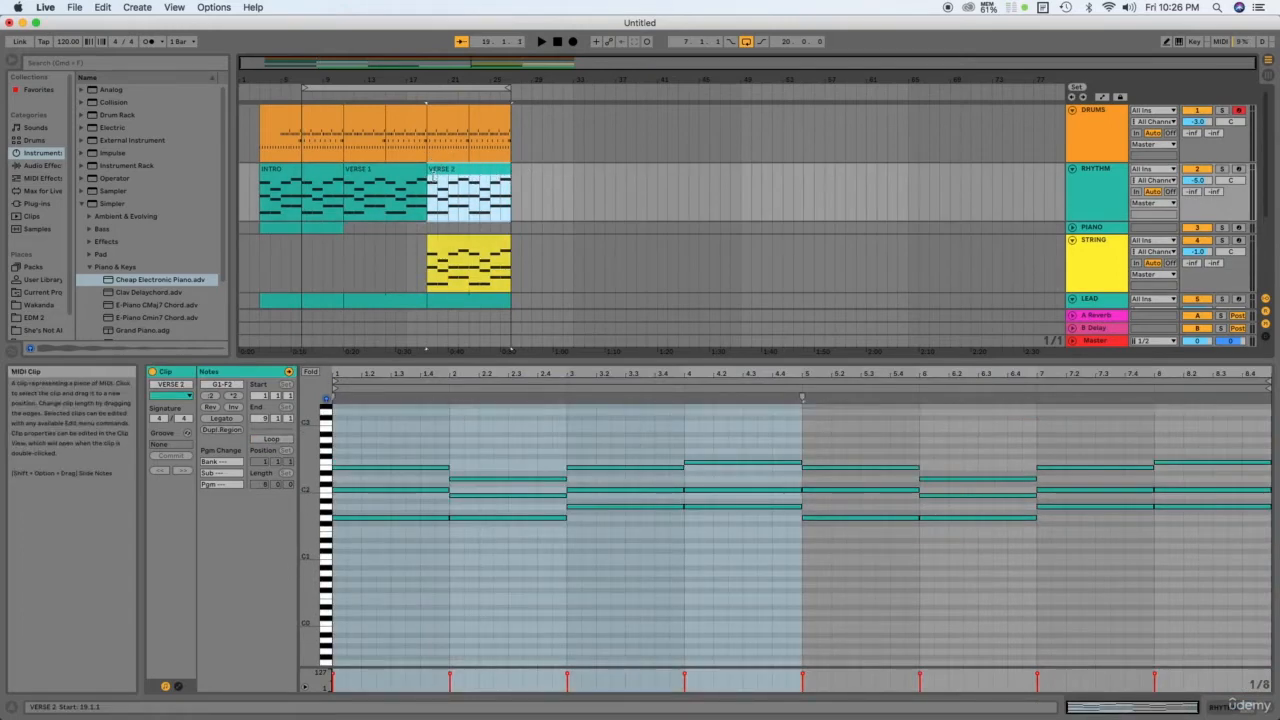
{"action": "left_click", "coordinate": [455, 110]}
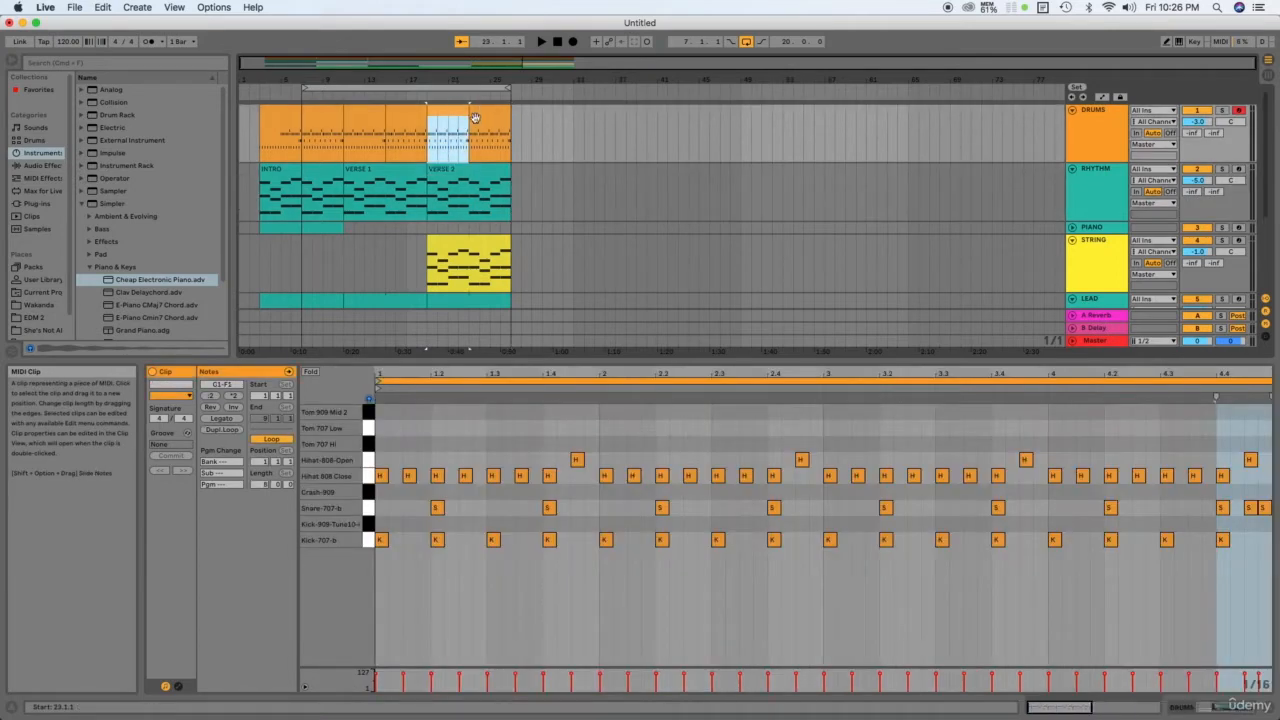
{"action": "left_click", "coordinate": [480, 114]}
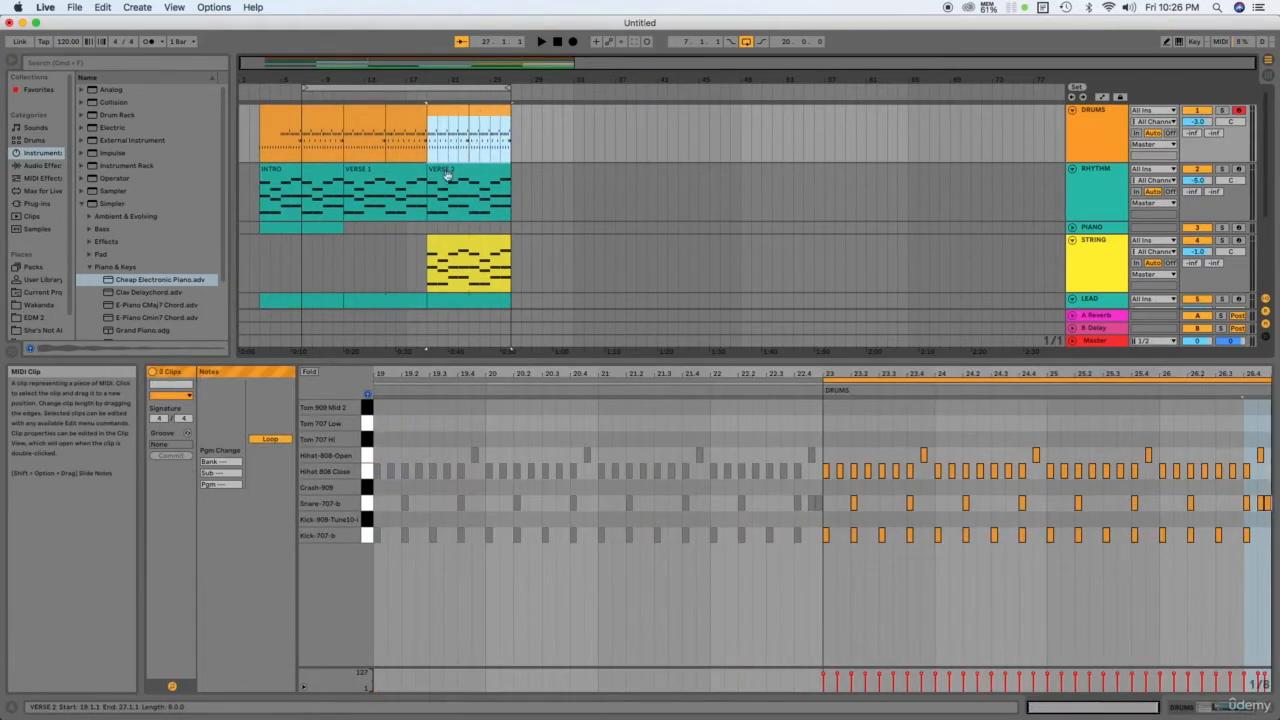
{"action": "left_click", "coordinate": [447, 175], "text": "shift"}
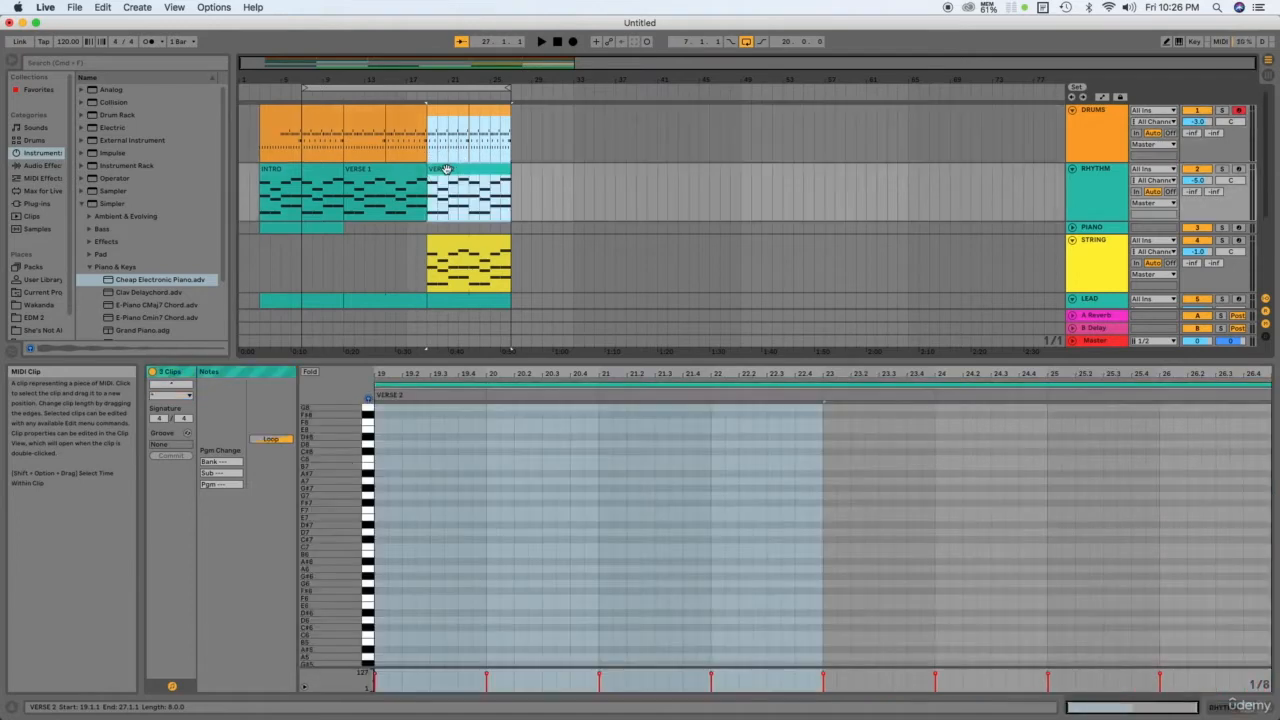
{"action": "left_click", "coordinate": [451, 240], "text": "shift"}
{"action": "scroll", "coordinate": [453, 238], "scroll_direction": "down", "scroll_amount": 3}
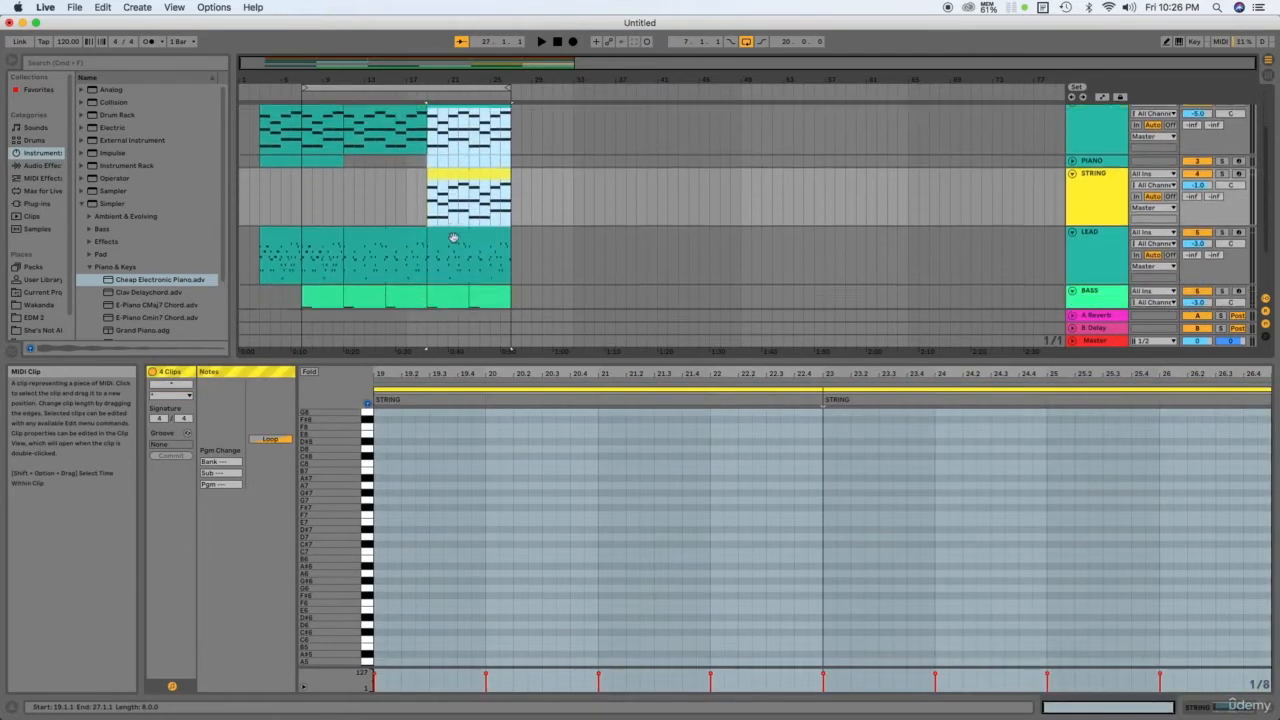
{"action": "left_click", "coordinate": [459, 181], "text": "shift"}
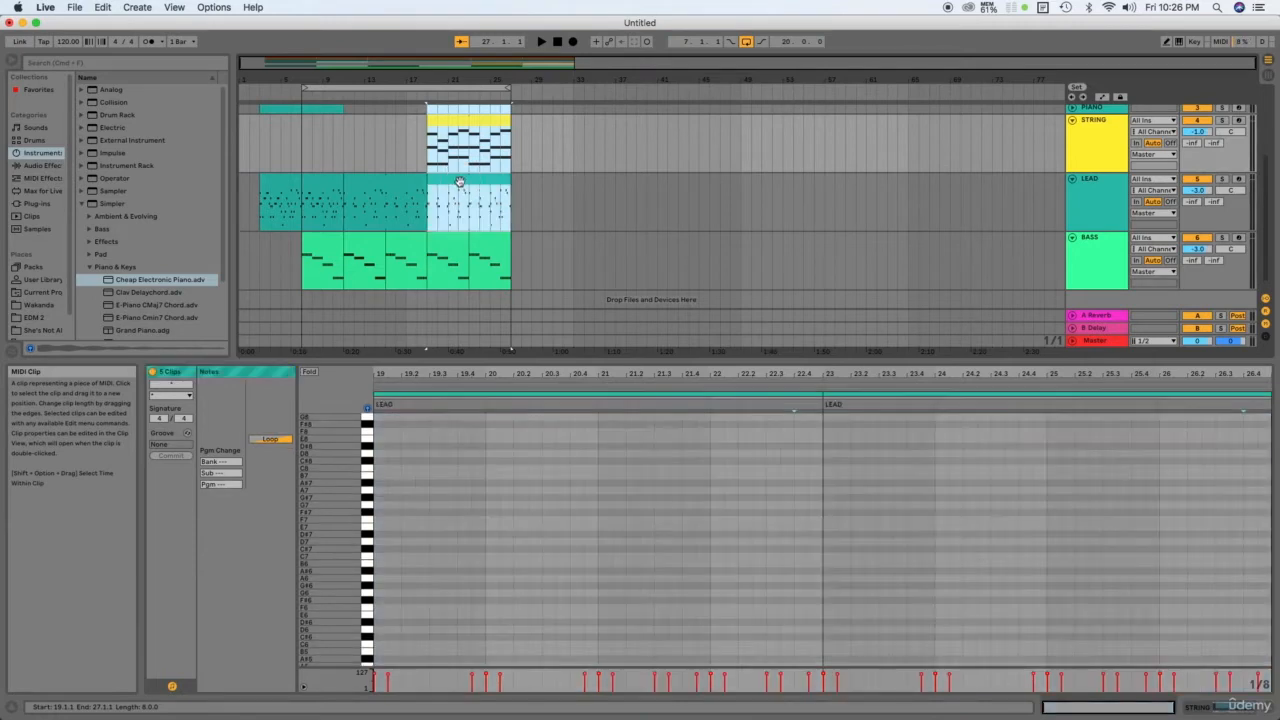
{"action": "left_click", "coordinate": [459, 237], "text": "shift"}
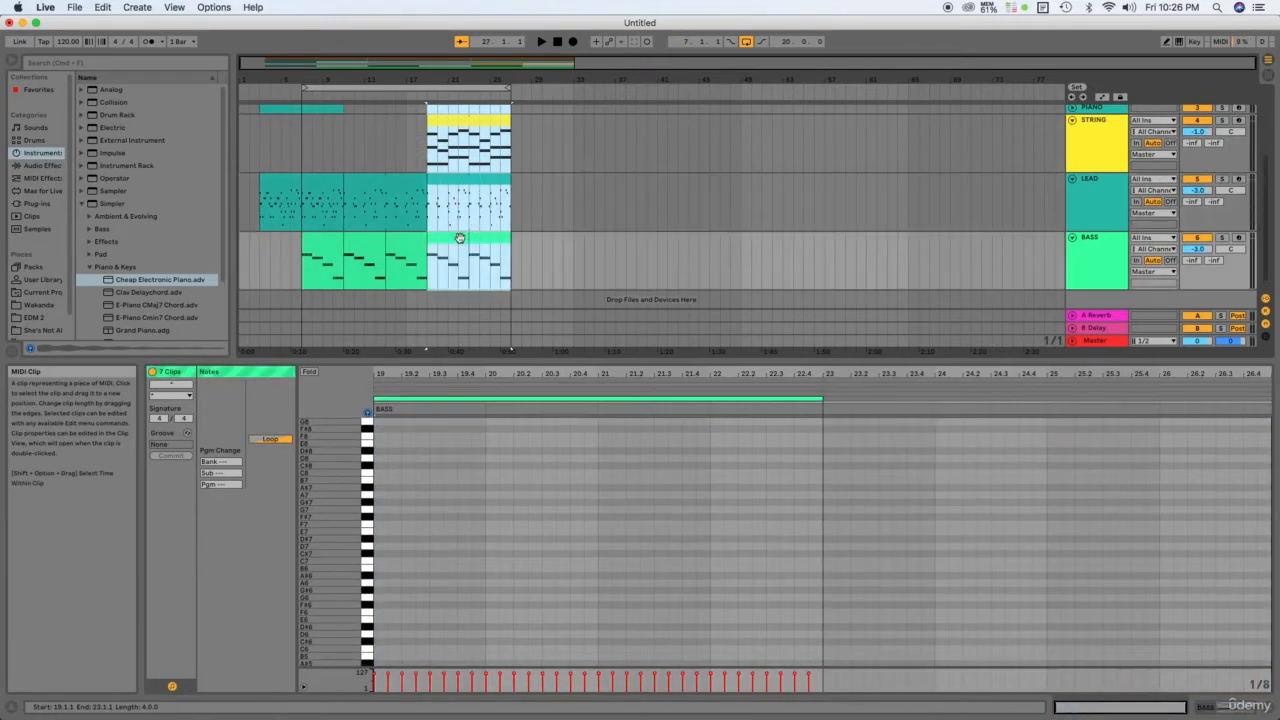
{"action": "key", "text": "super+c"}
{"action": "scroll", "coordinate": [523, 232], "scroll_direction": "up", "scroll_amount": 5}
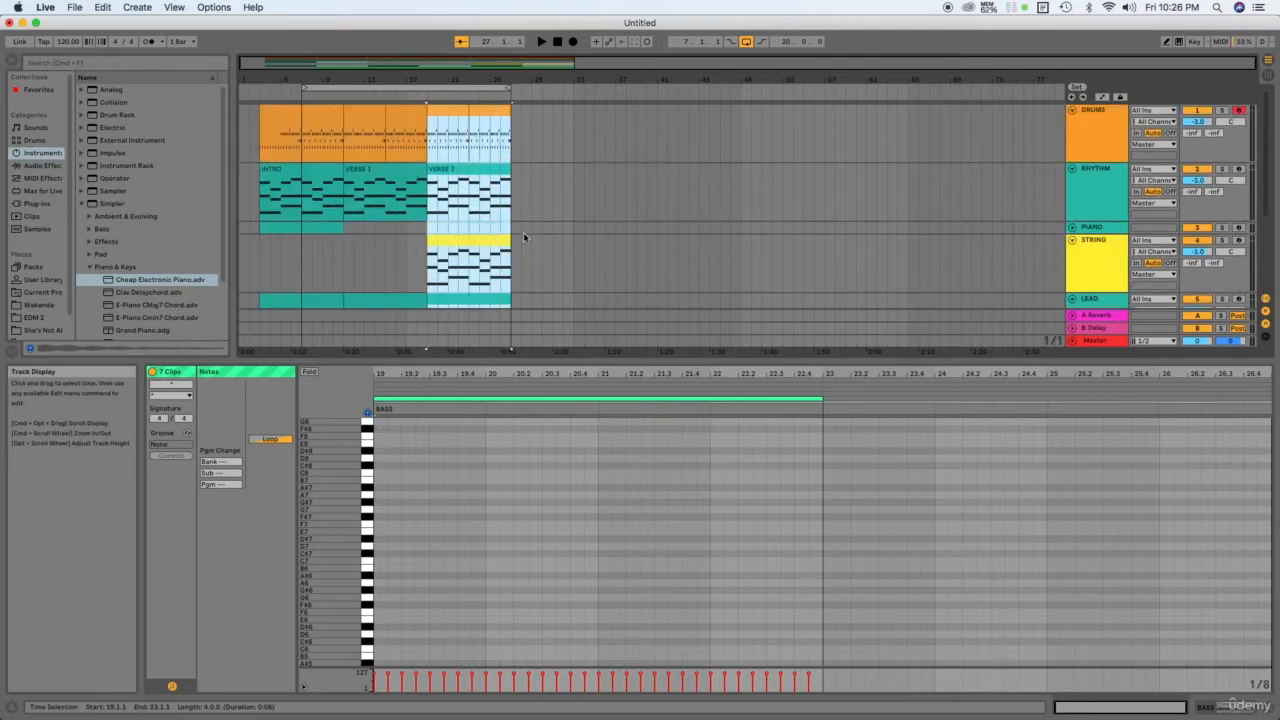
Paste the copied Verse 2 clips at bar 27, directly after Verse 2, starting from the drums track
{"action": "left_click", "coordinate": [514, 167]}
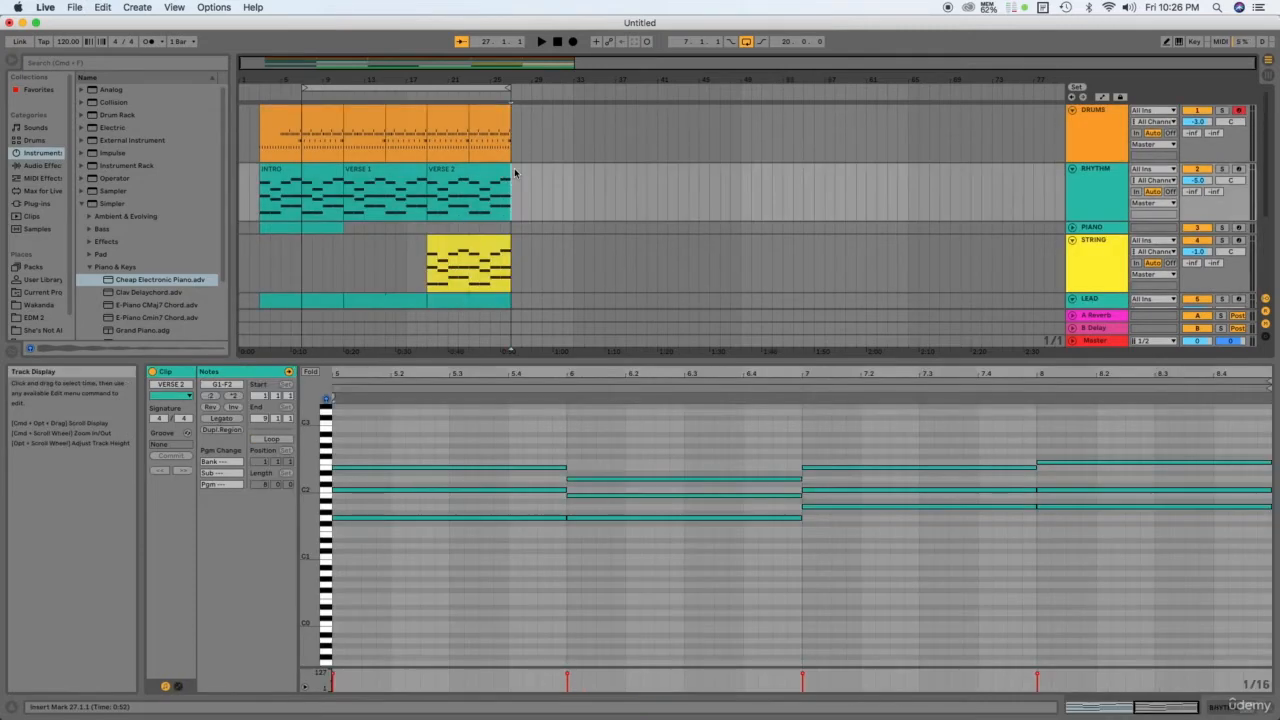
{"action": "left_click", "coordinate": [515, 147]}
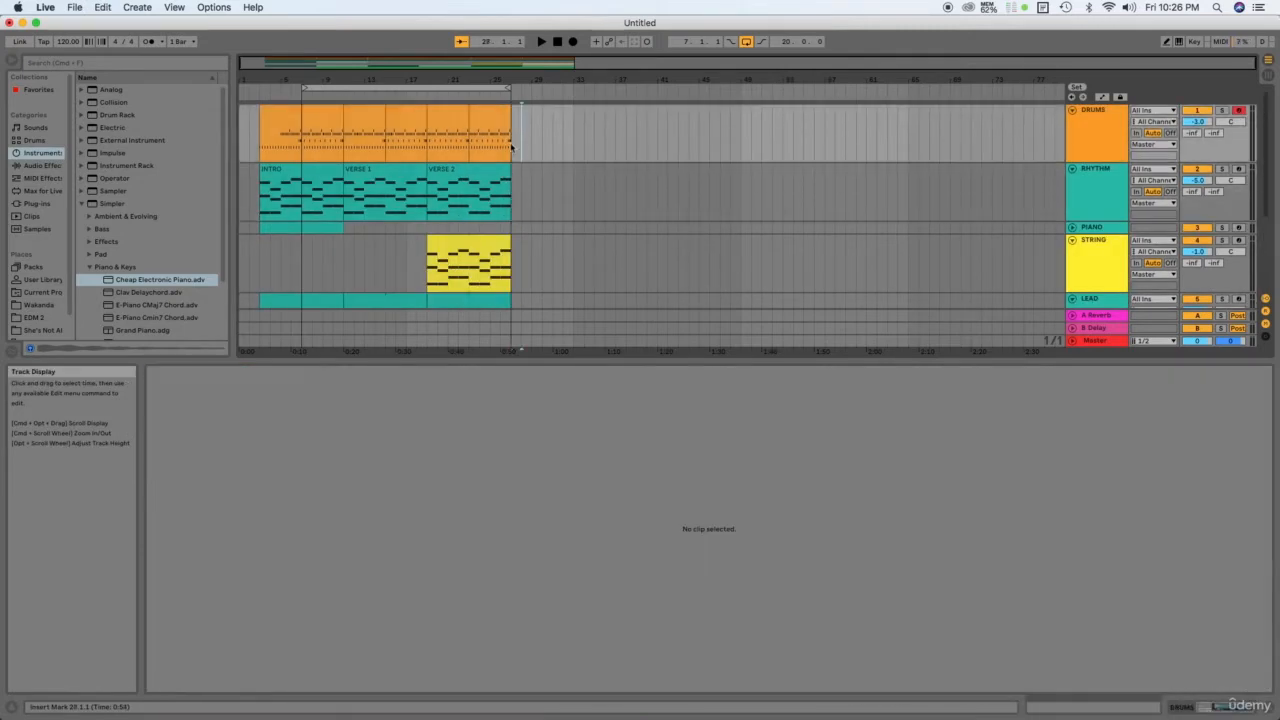
{"action": "left_click", "coordinate": [513, 146]}
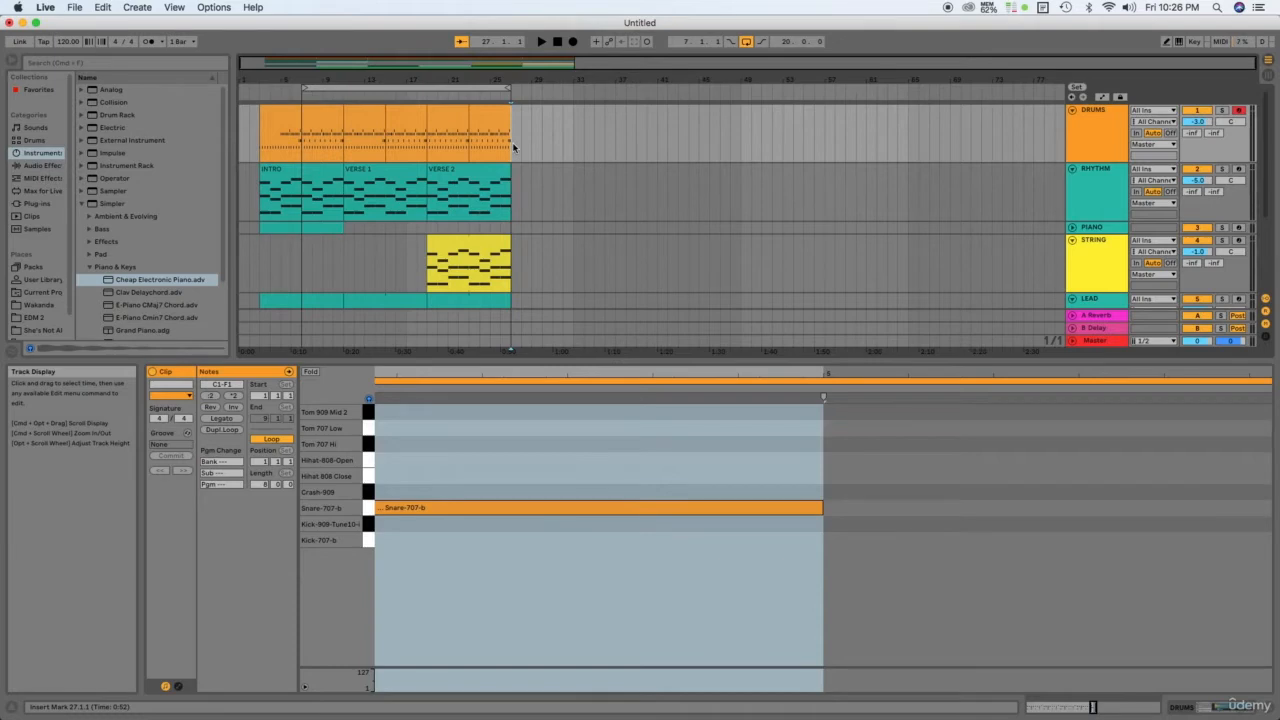
{"action": "key", "text": "super+d"}
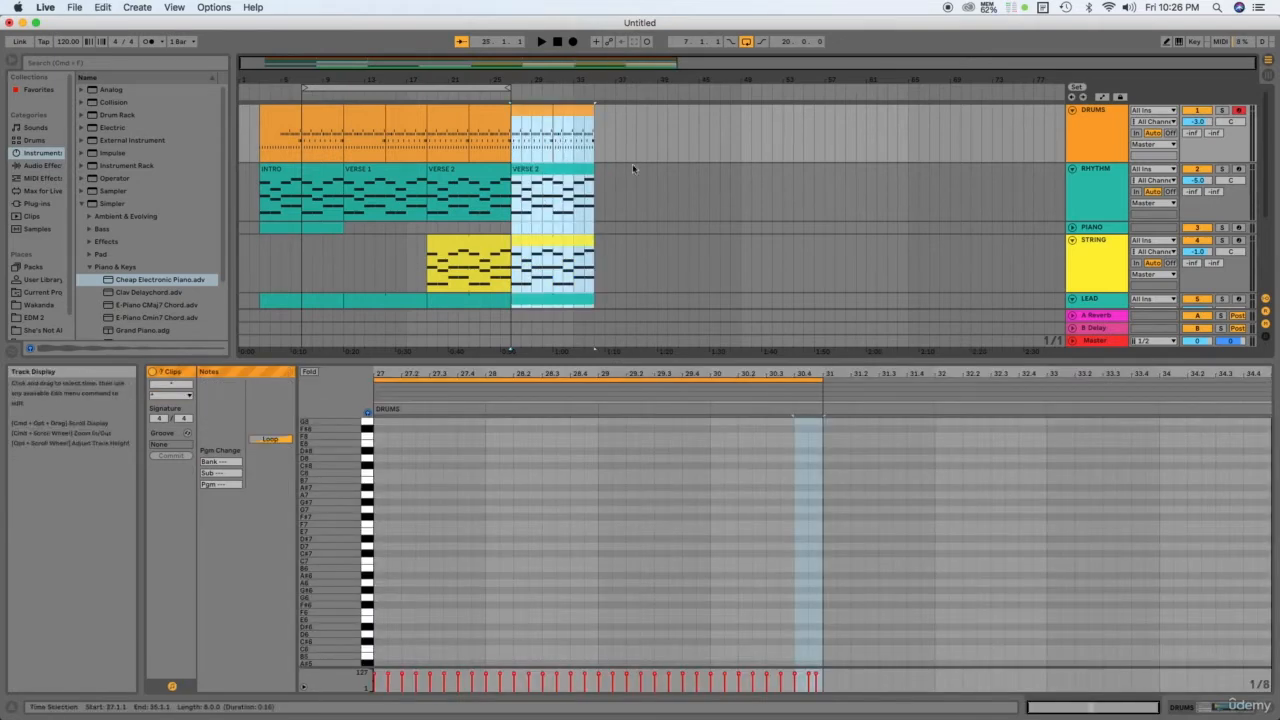
{"action": "scroll", "coordinate": [585, 200], "scroll_direction": "down", "scroll_amount": 3}
{"action": "scroll", "coordinate": [585, 200], "scroll_direction": "up", "scroll_amount": 3}
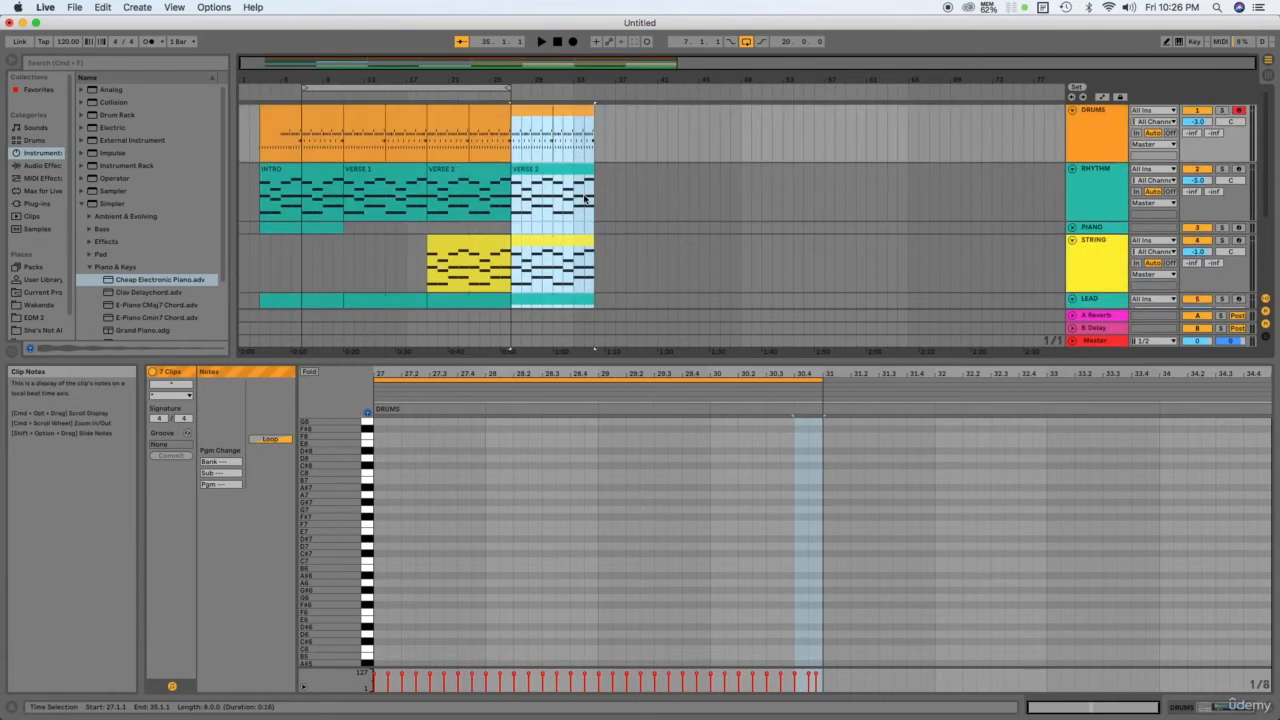
Rename the pasted rhythm clip at bar 27 as PRE-CHORUS
{"action": "left_click", "coordinate": [527, 171]}
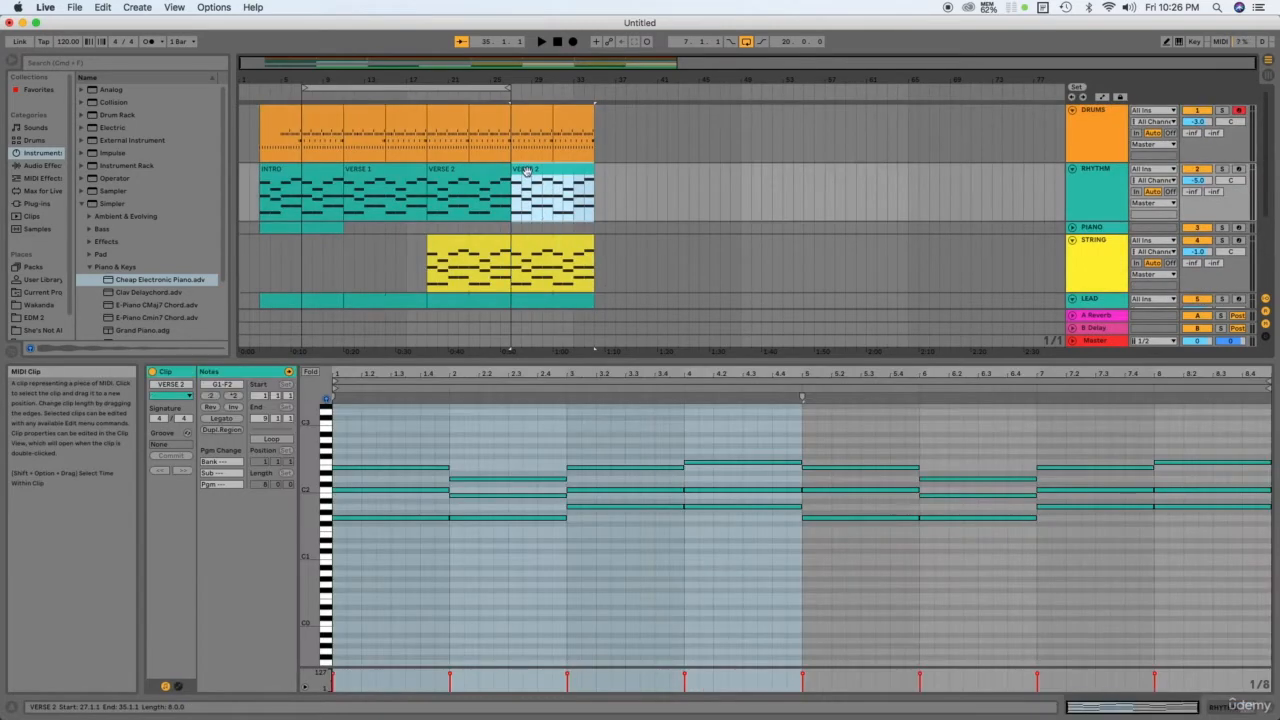
{"action": "double_click", "coordinate": [527, 171]}
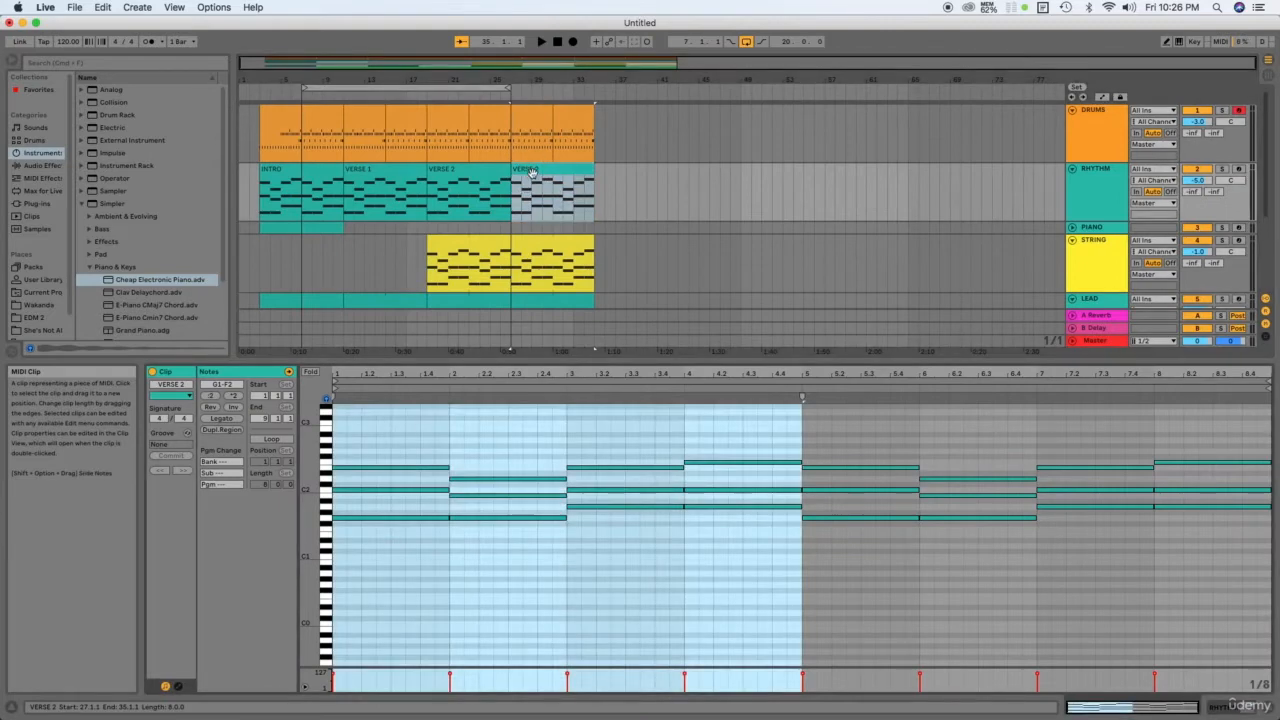
{"action": "left_click", "coordinate": [532, 174]}
{"action": "right_click", "coordinate": [532, 174]}
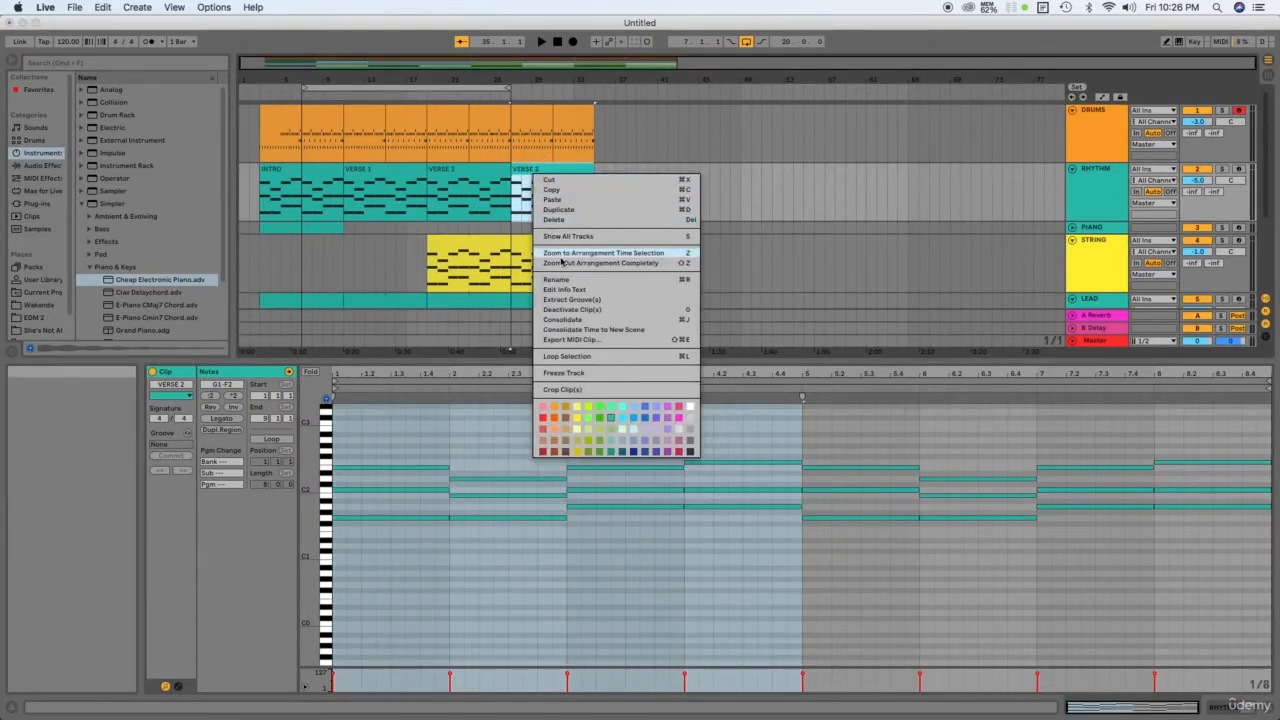
{"action": "left_click", "coordinate": [561, 284]}
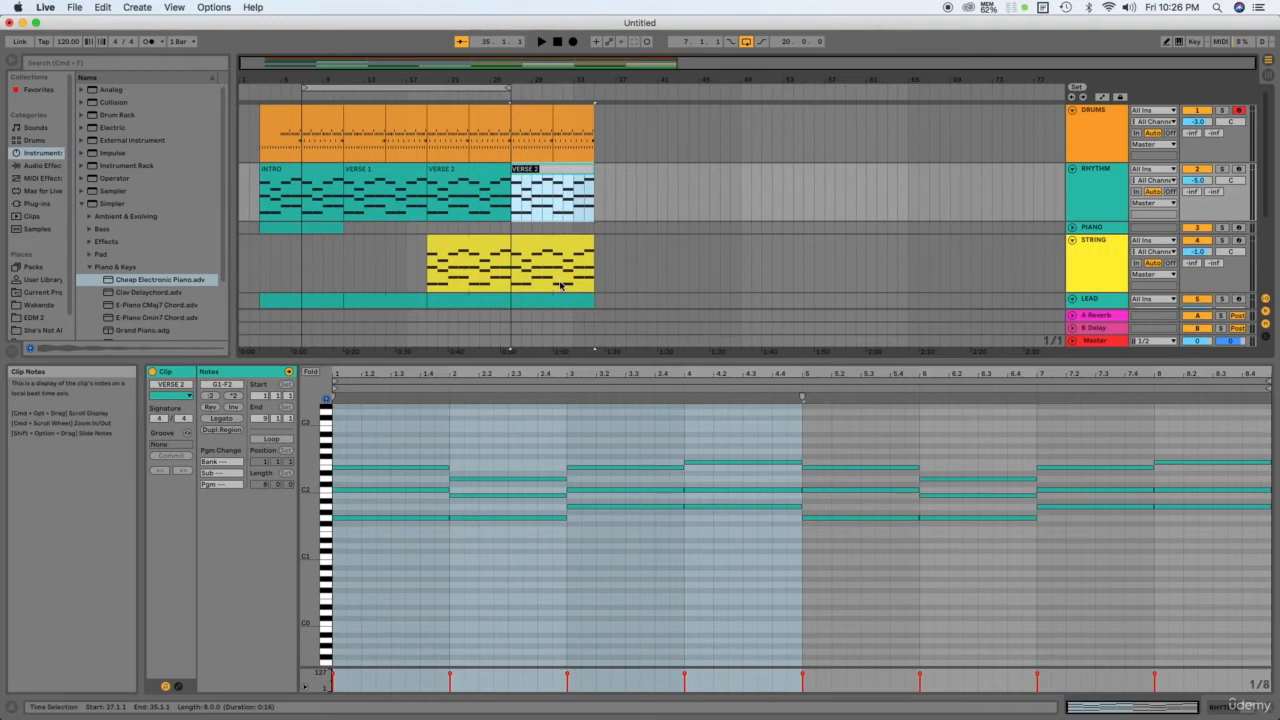
{"action": "type", "text": "PRE-CHORUS"}
{"action": "key", "text": "Return"}
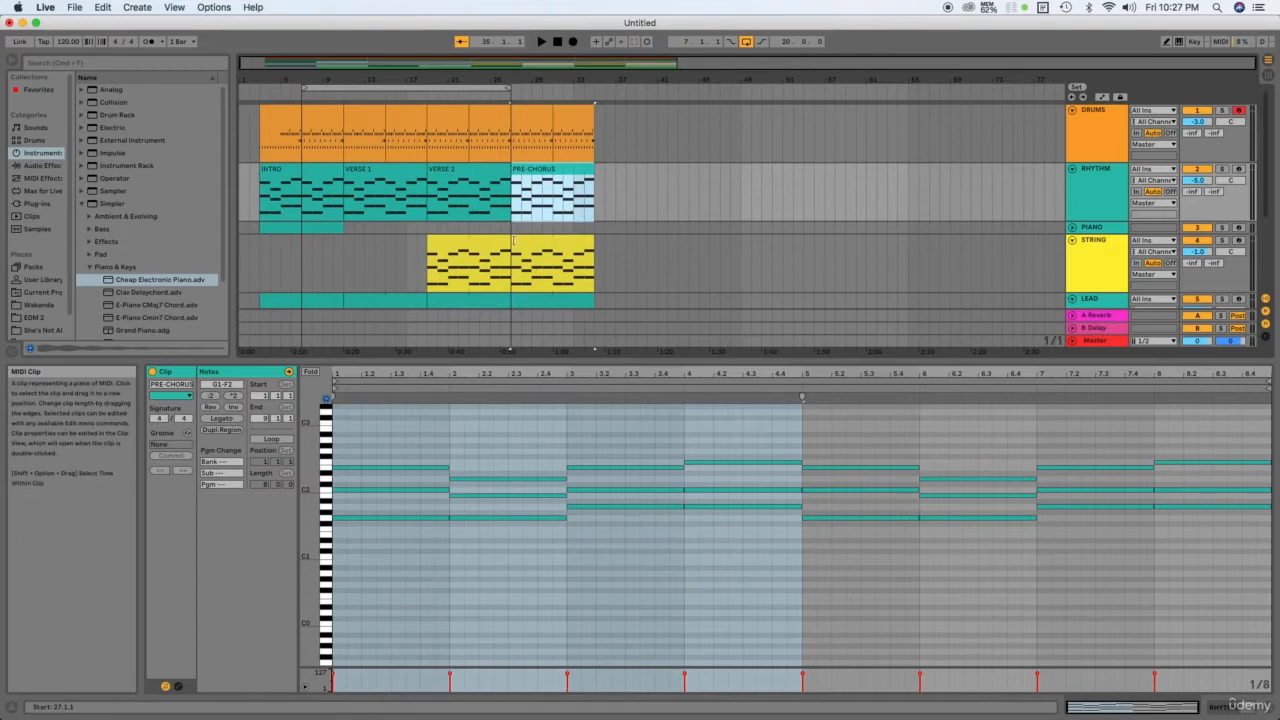
Examine the notes in the pre-chorus clips on the bass, lead, string, rhythm and drums tracks
{"action": "scroll", "coordinate": [513, 240], "scroll_direction": "down", "scroll_amount": 3}
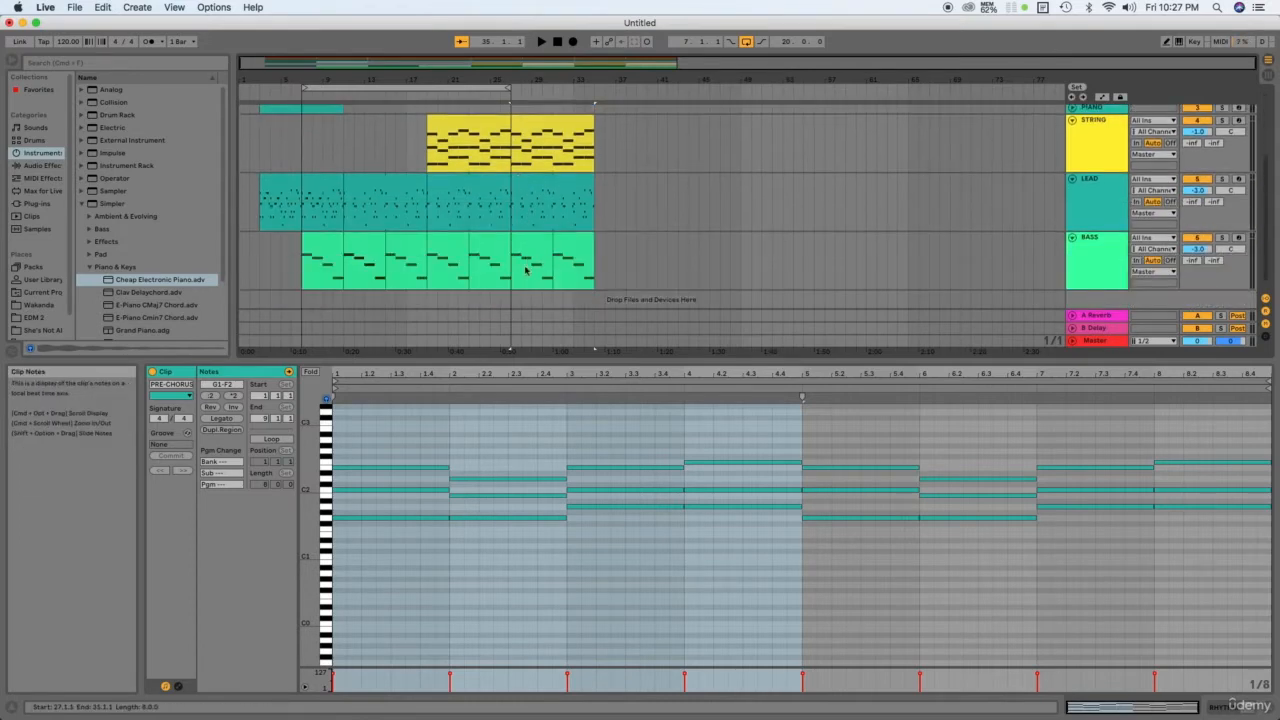
{"action": "left_click", "coordinate": [532, 236]}
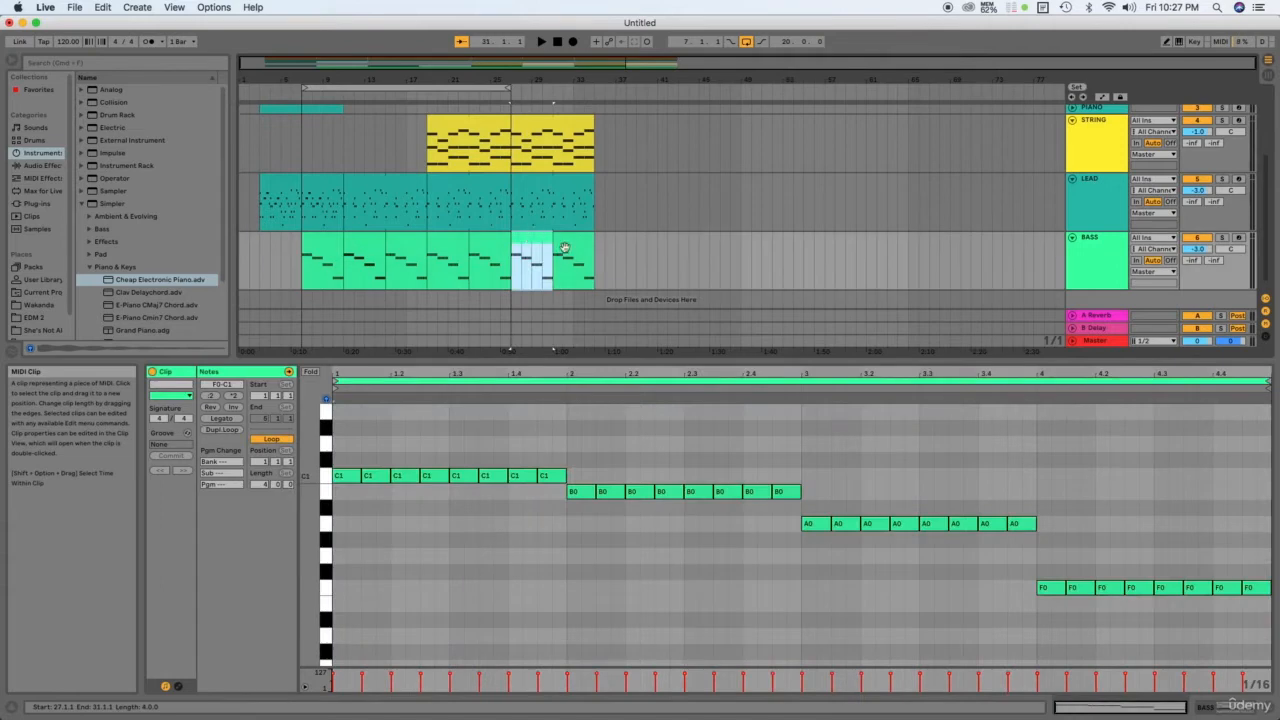
{"action": "left_click", "coordinate": [570, 248]}
{"action": "scroll", "coordinate": [531, 234], "scroll_direction": "up", "scroll_amount": 1}
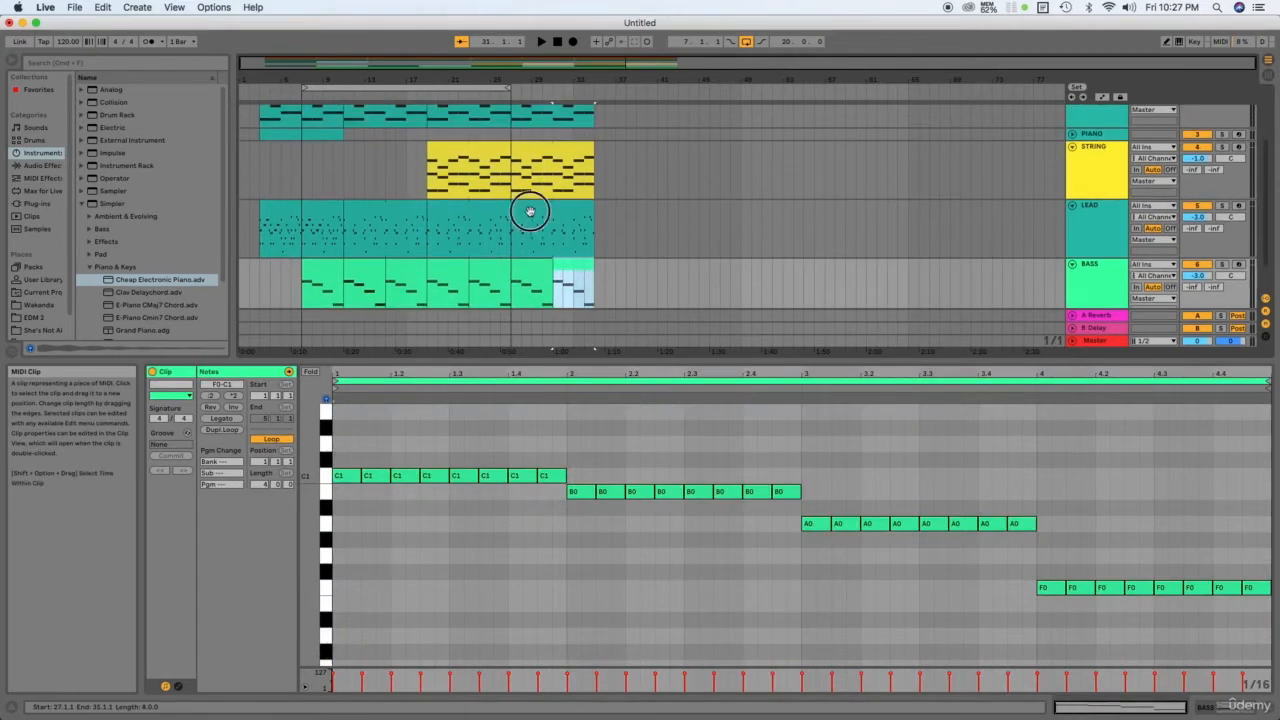
{"action": "left_click", "coordinate": [530, 211]}
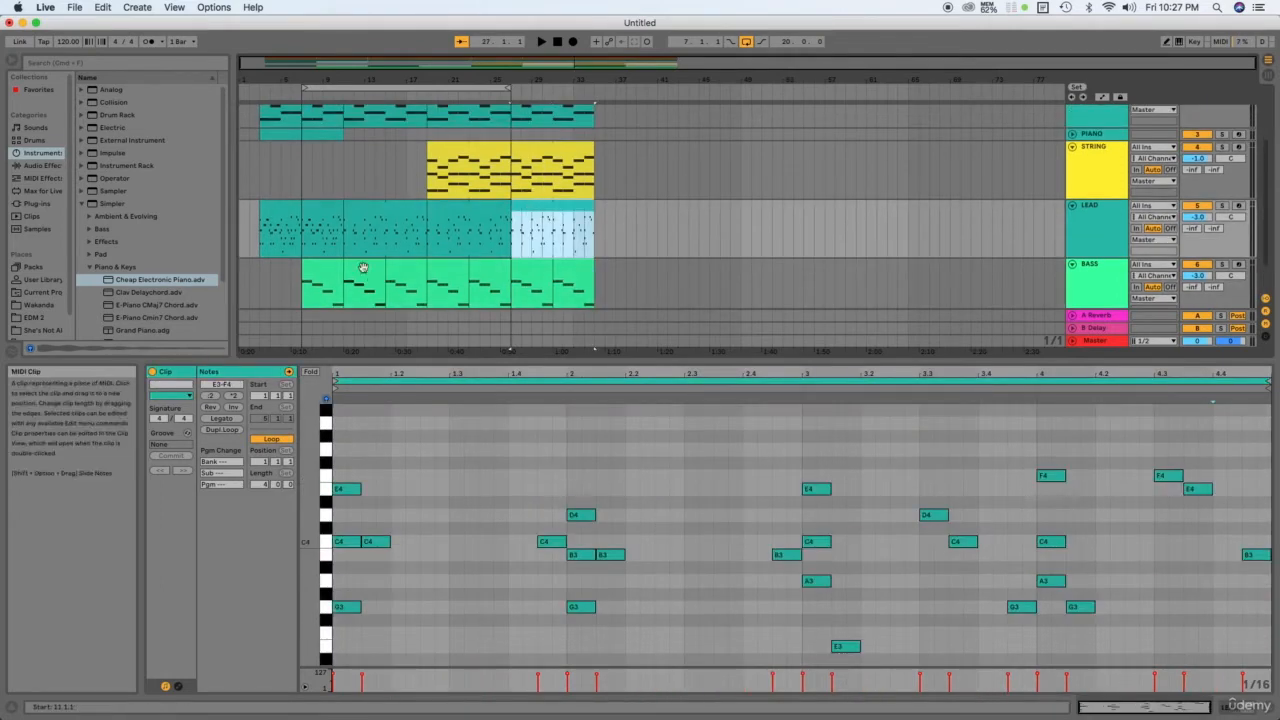
{"action": "scroll", "coordinate": [555, 205], "scroll_direction": "up", "scroll_amount": 2}
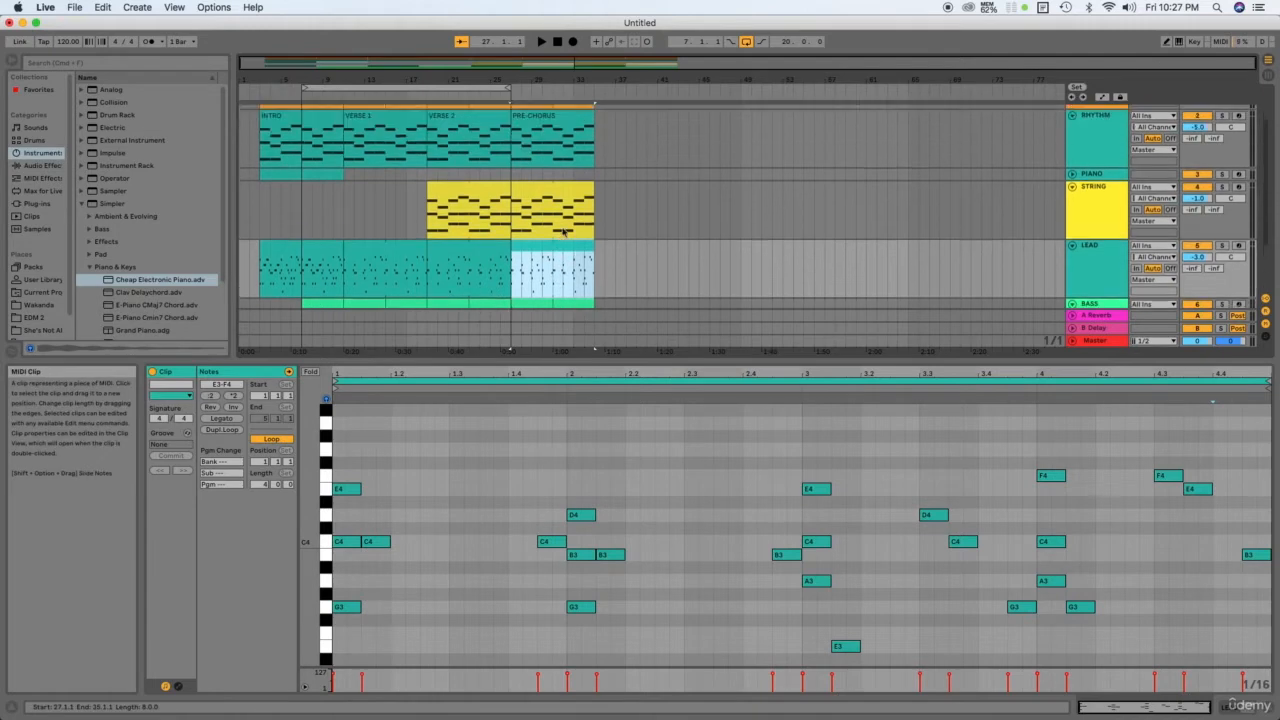
{"action": "left_click", "coordinate": [550, 186]}
{"action": "left_click", "coordinate": [437, 513]}
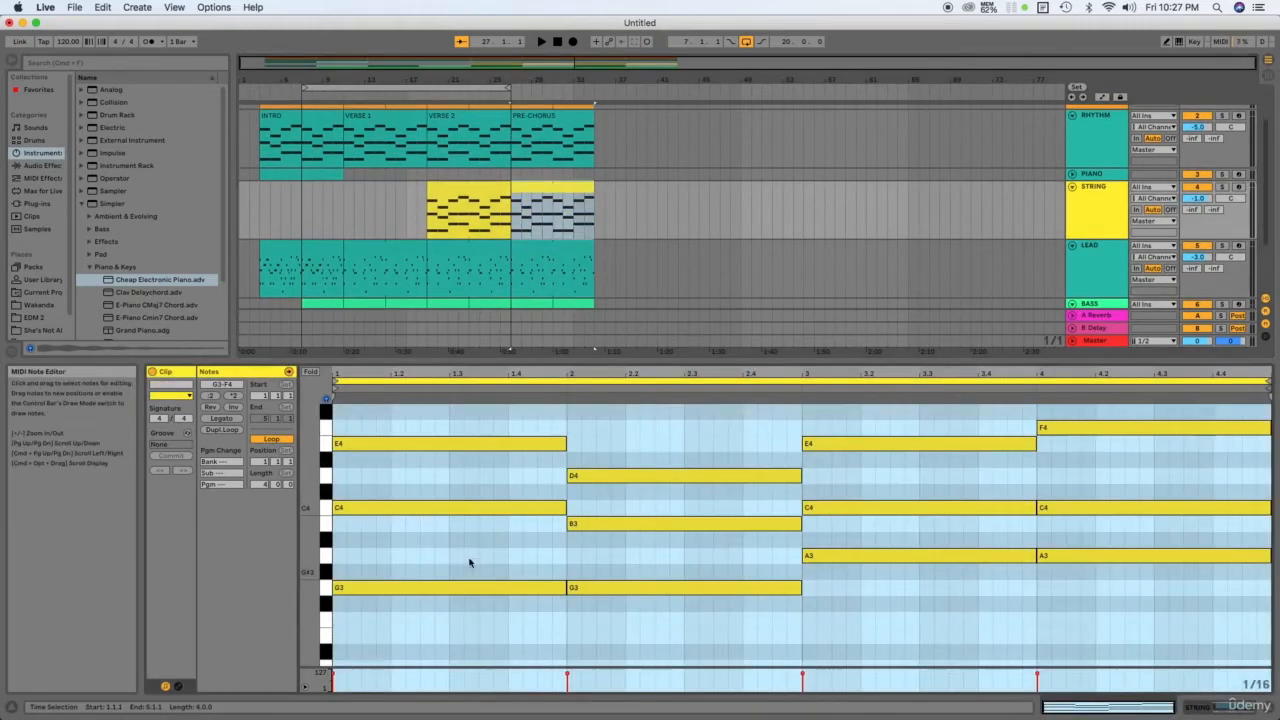
{"action": "scroll", "coordinate": [469, 557], "scroll_direction": "up", "scroll_amount": 2}
{"action": "left_click_drag", "start_coordinate": [479, 462], "coordinate": [452, 698]}
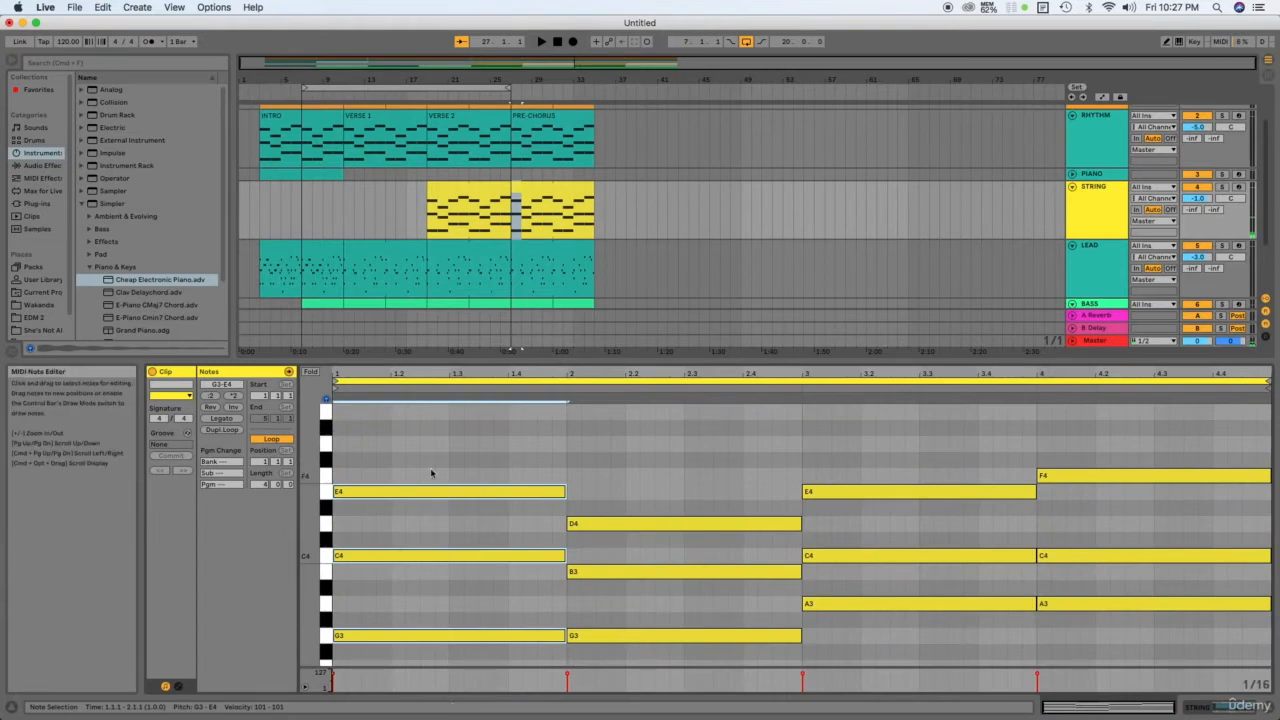
{"action": "left_click", "coordinate": [521, 313]}
{"action": "scroll", "coordinate": [520, 295], "scroll_direction": "up", "scroll_amount": 3}
{"action": "left_click", "coordinate": [528, 171]}
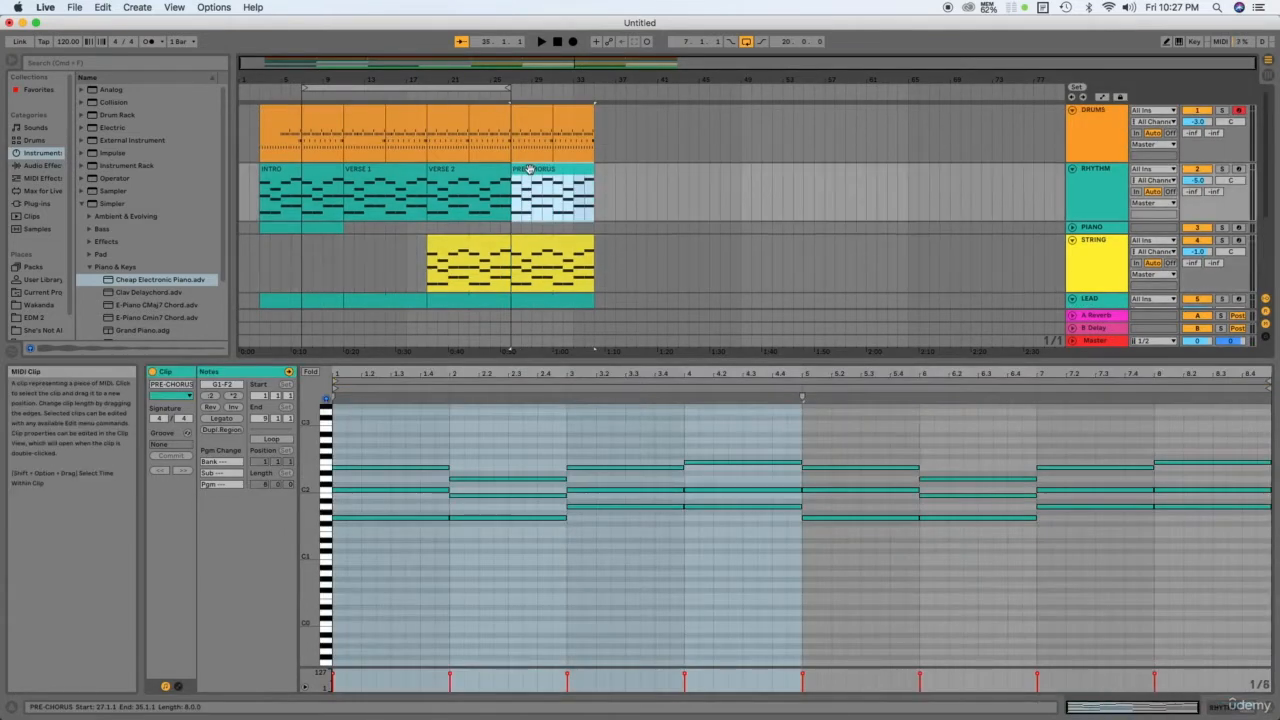
{"action": "left_click", "coordinate": [530, 118]}
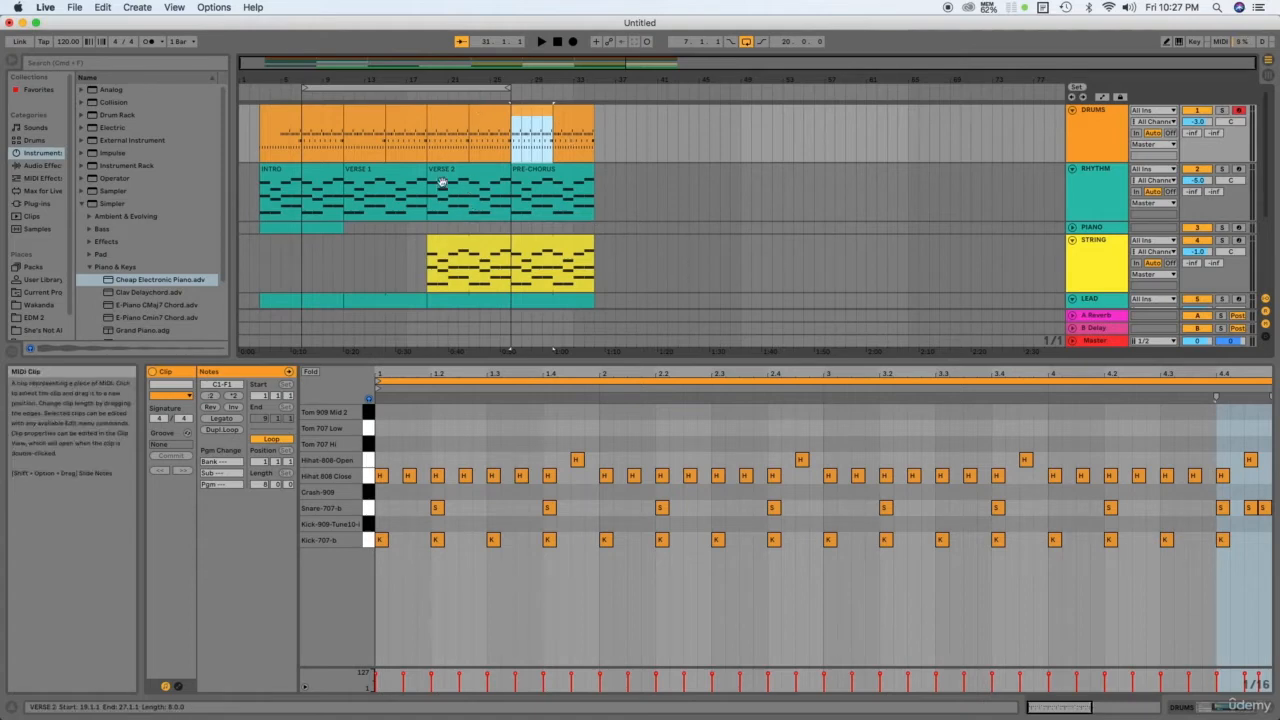
Play the arrangement from the start of Verse 2 at bar 19
{"action": "left_click", "coordinate": [430, 231]}
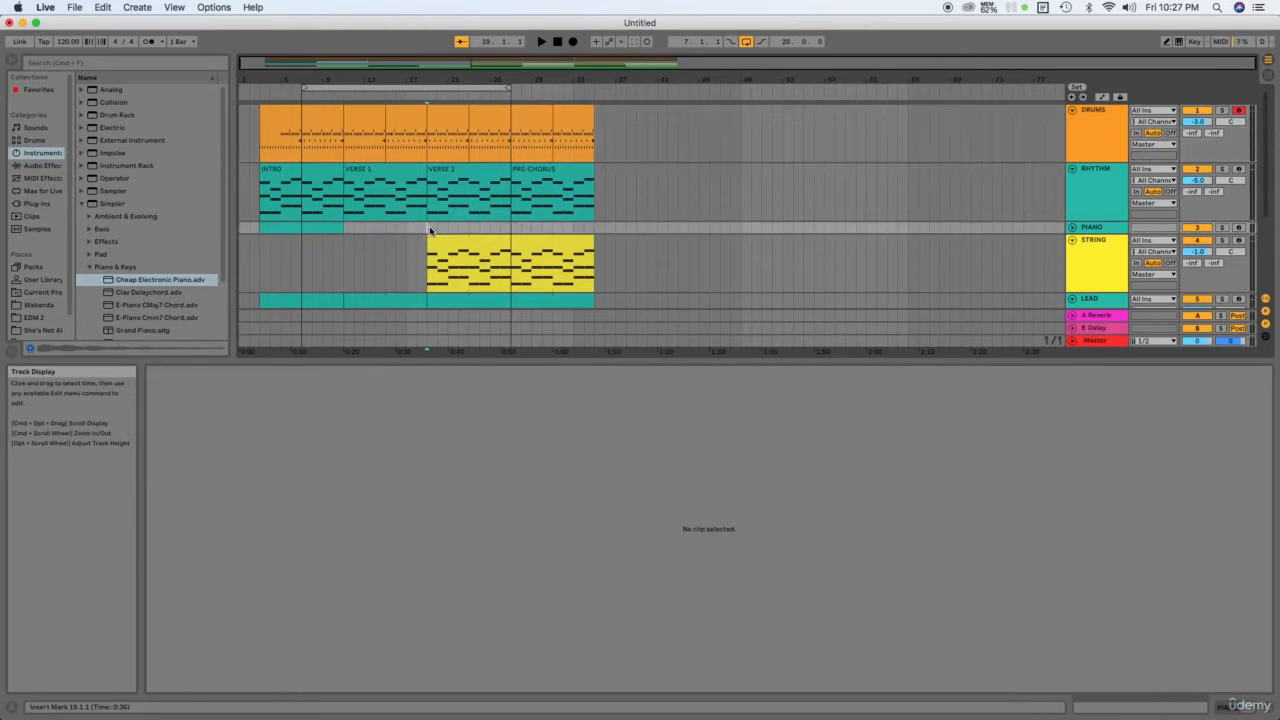
{"action": "key", "text": "space"}
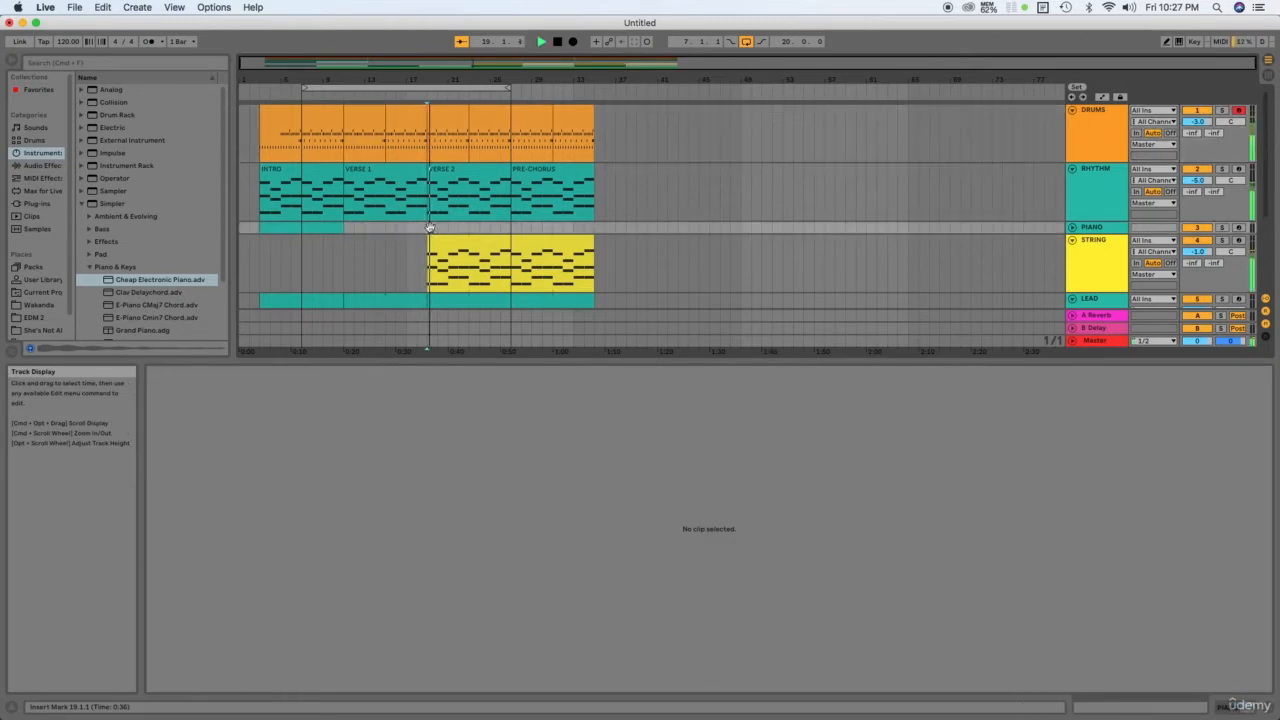
Turn off arrangement looping and extend the loop region's end to bar 35, at the end of the pre-chorus
{"action": "left_click", "coordinate": [433, 108]}
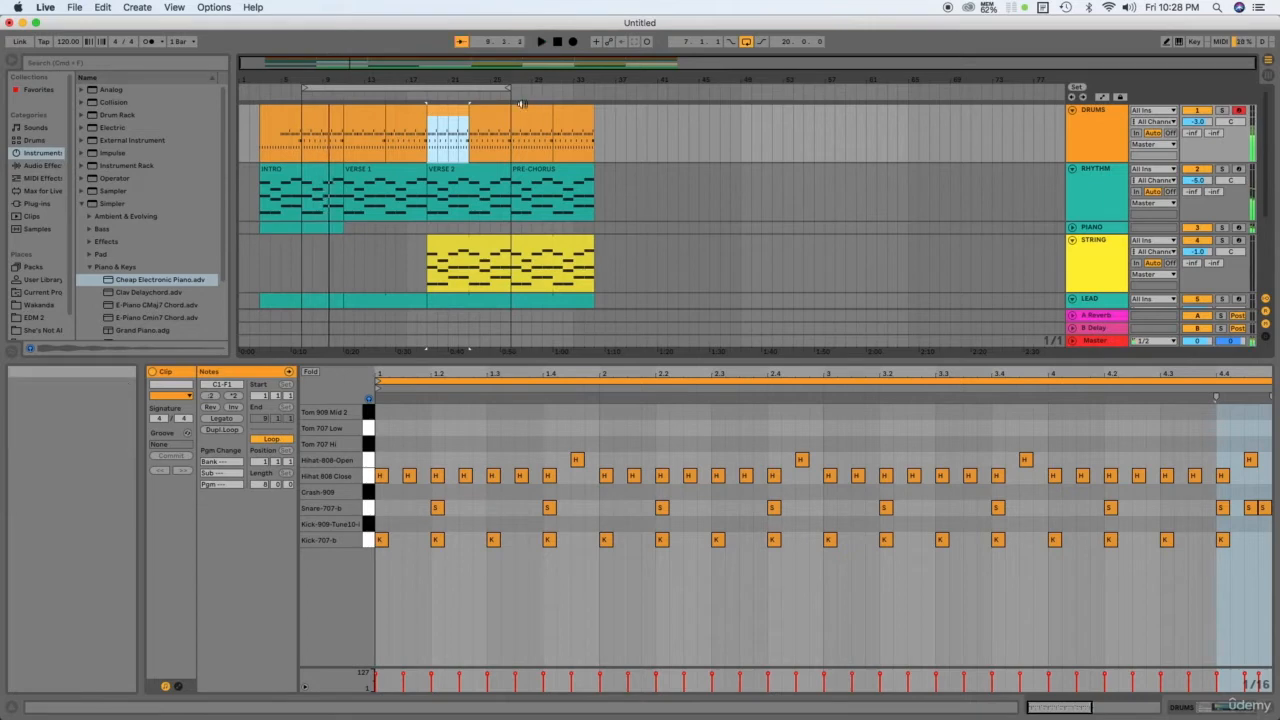
{"action": "left_click", "coordinate": [745, 41]}
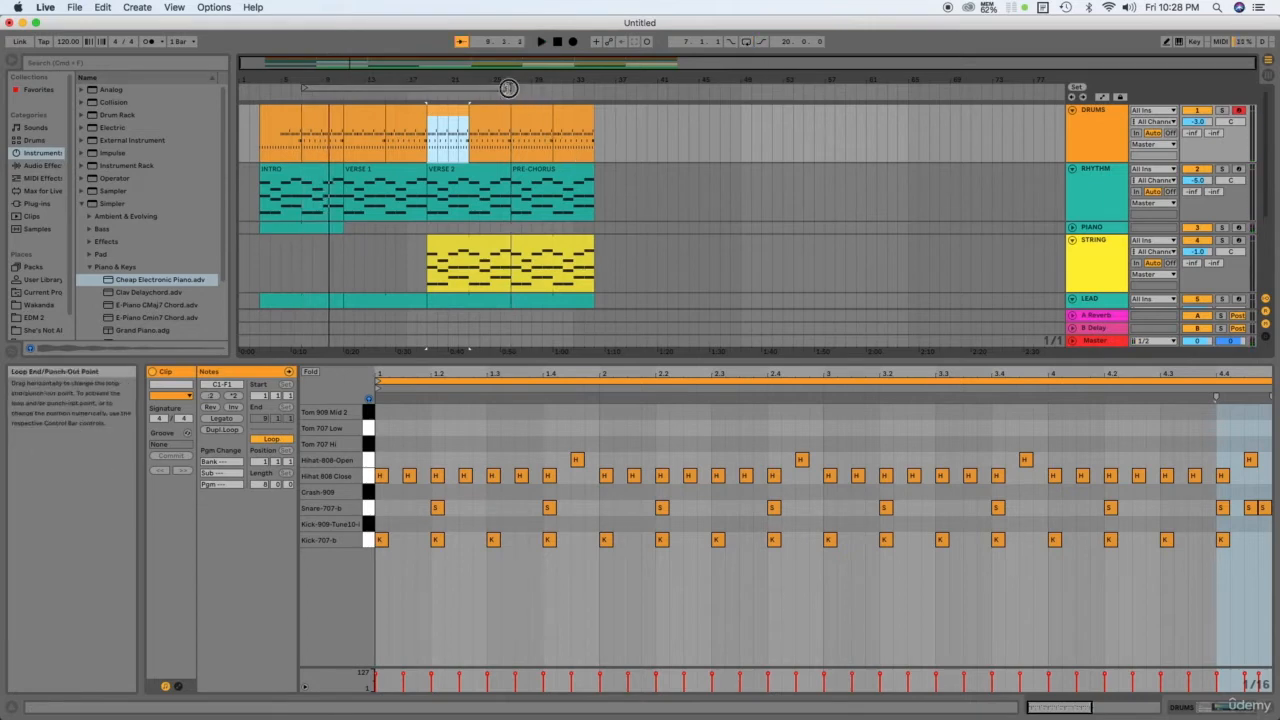
{"action": "left_click_drag", "start_coordinate": [510, 88], "coordinate": [597, 91]}
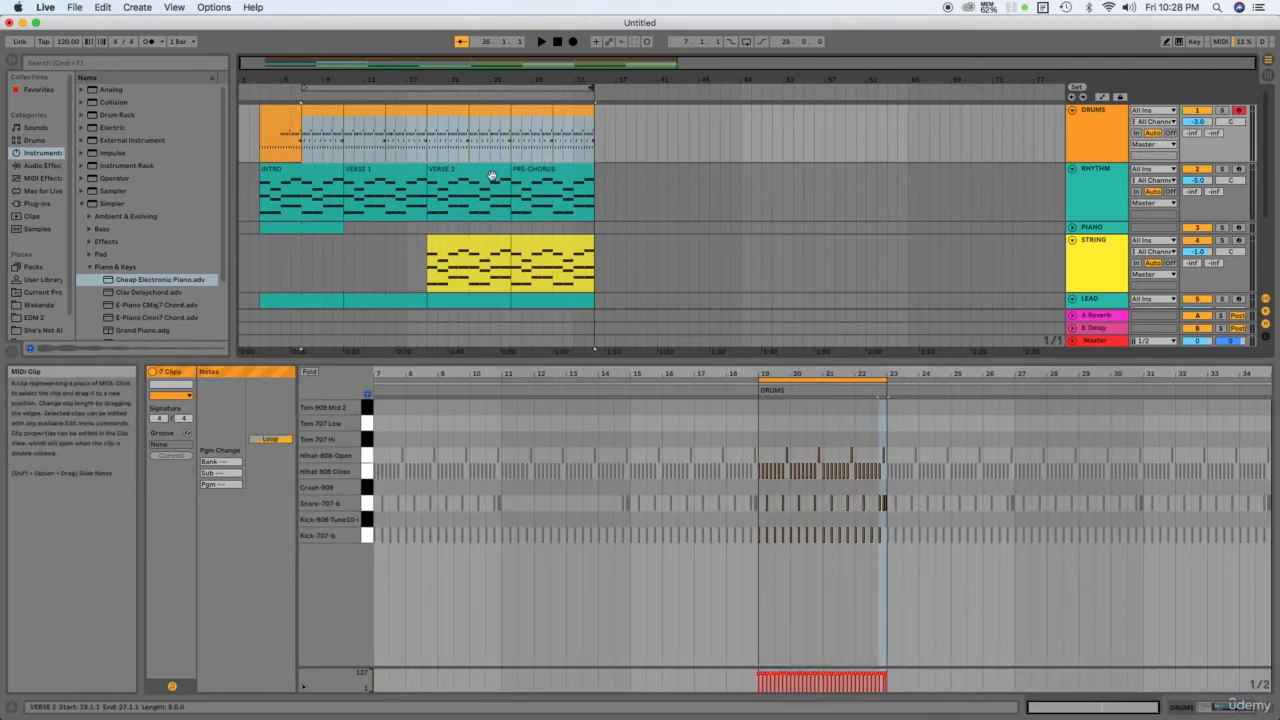
{"action": "left_click", "coordinate": [492, 152]}
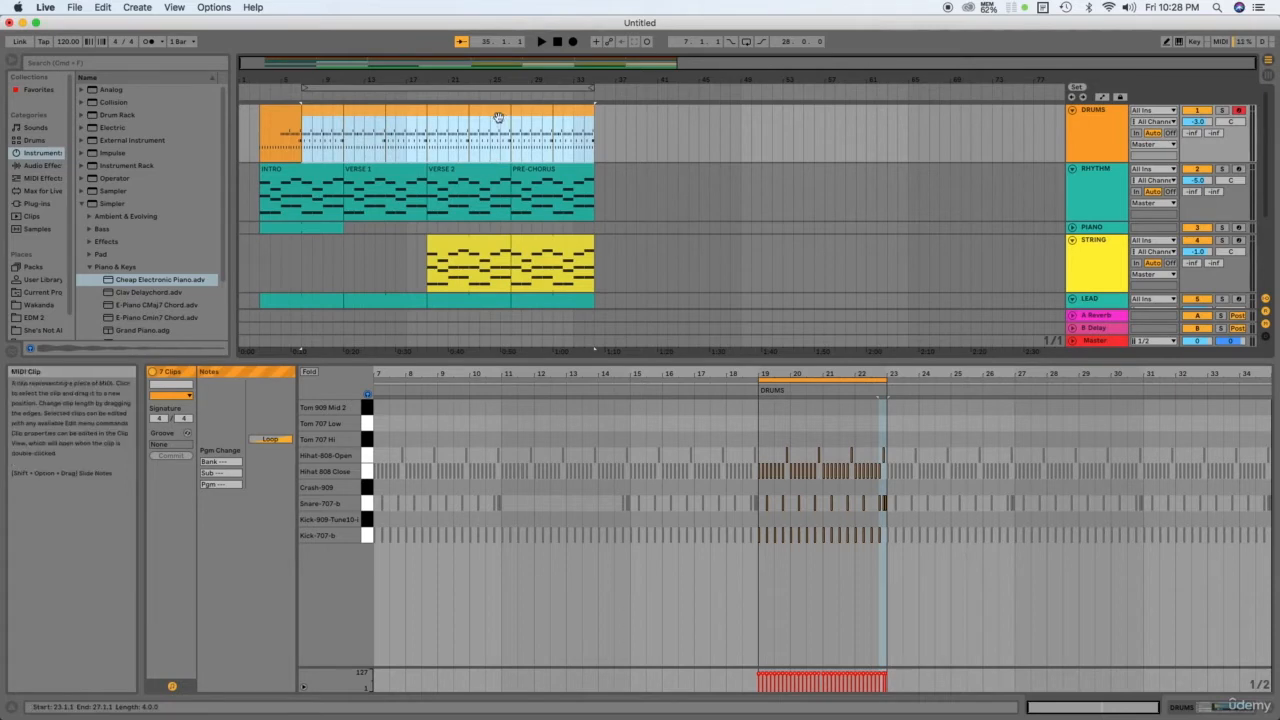
Play the arrangement from bar 25 through the end of the pre-chorus section
{"action": "left_click", "coordinate": [489, 222]}
{"action": "key", "text": "space"}
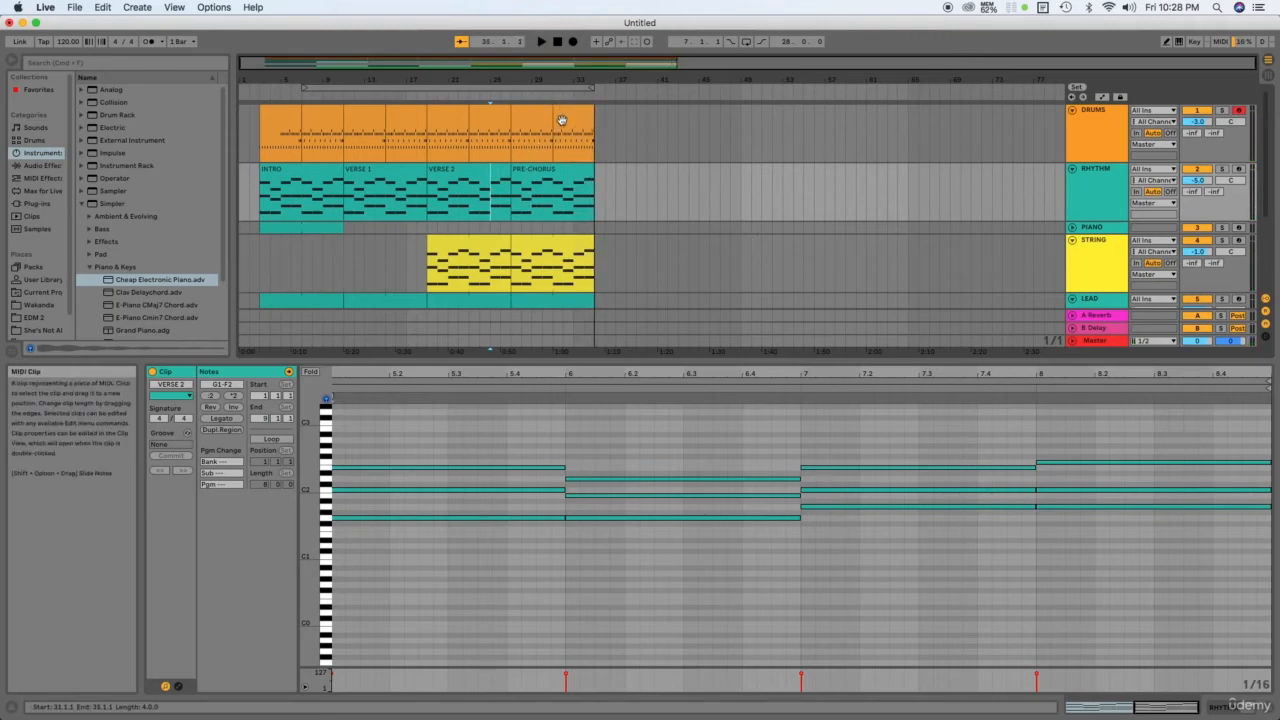
In the drums clip at bar 31, draw Snare-707-b hits at positions 1, 1.3, 2 and 2.3
{"action": "left_click", "coordinate": [562, 120]}
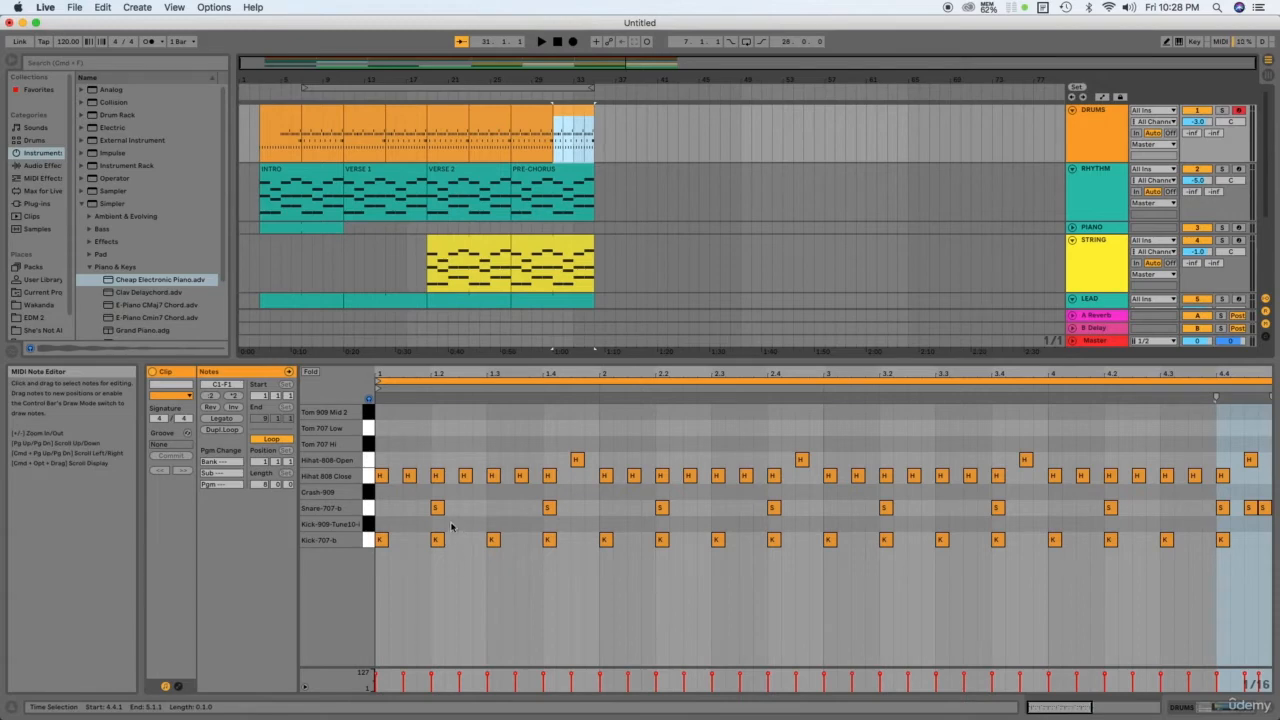
{"action": "key", "text": "b"}
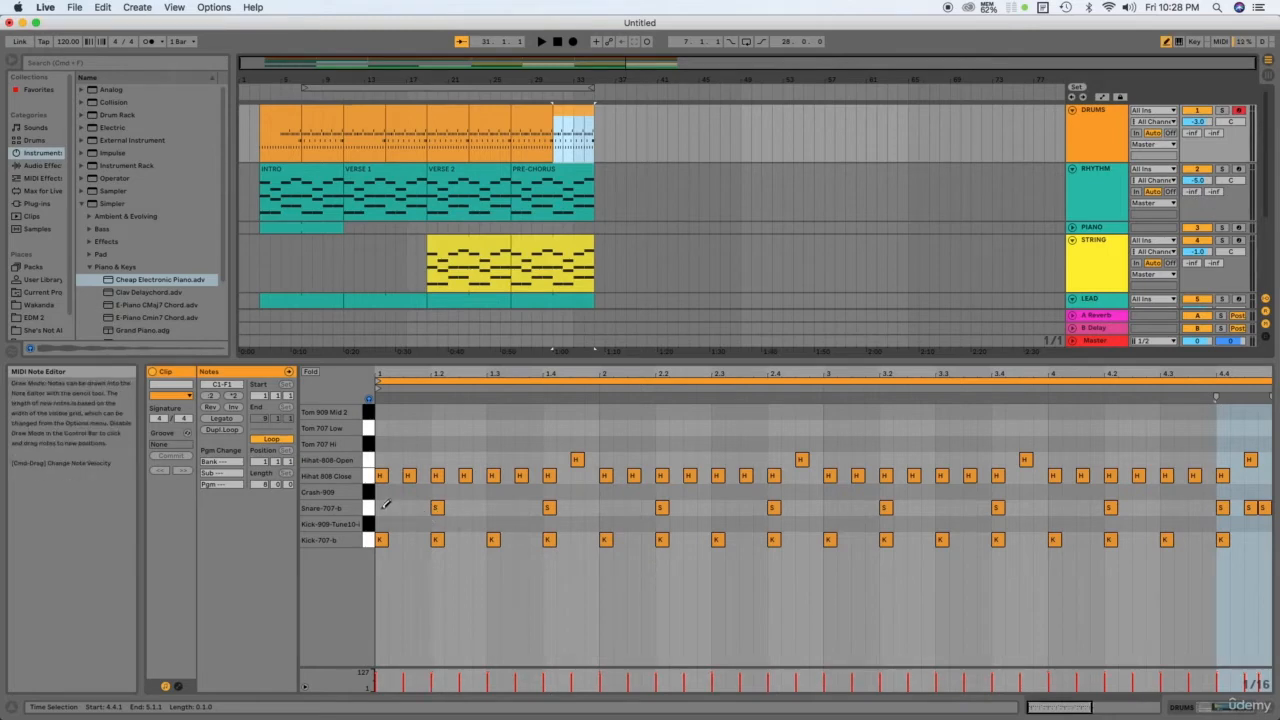
{"action": "left_click", "coordinate": [381, 507]}
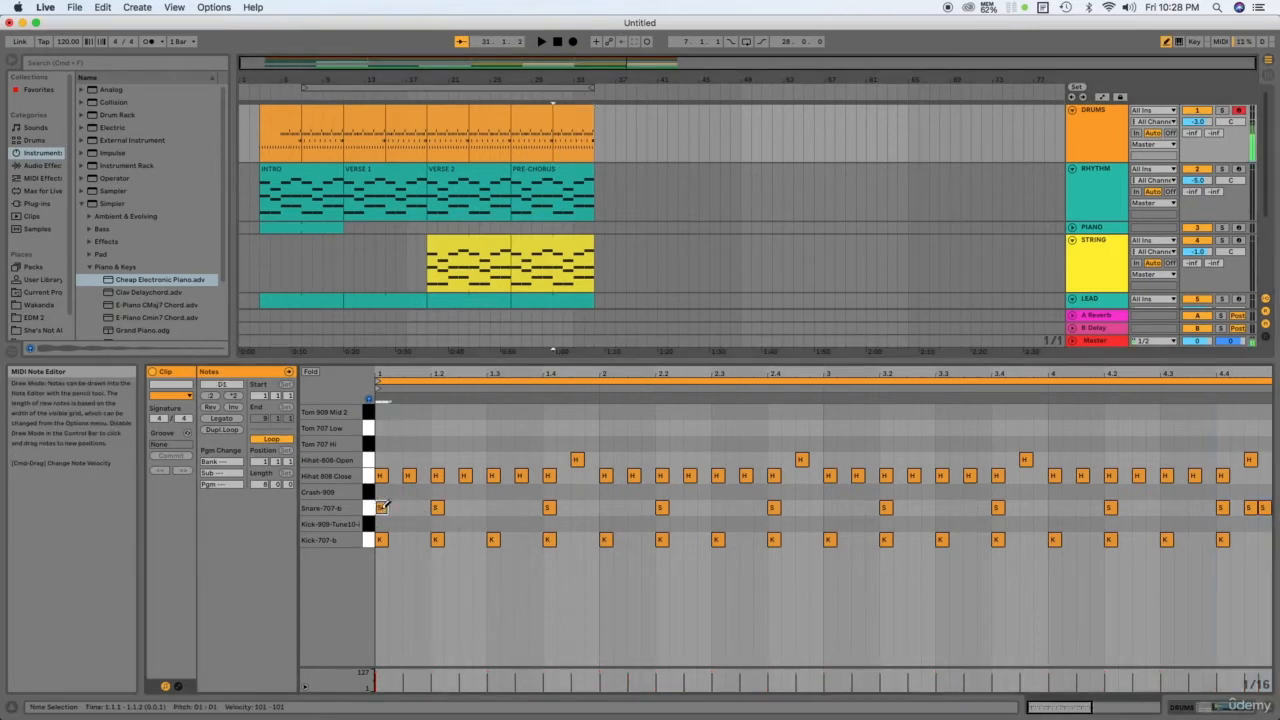
{"action": "left_click", "coordinate": [494, 507]}
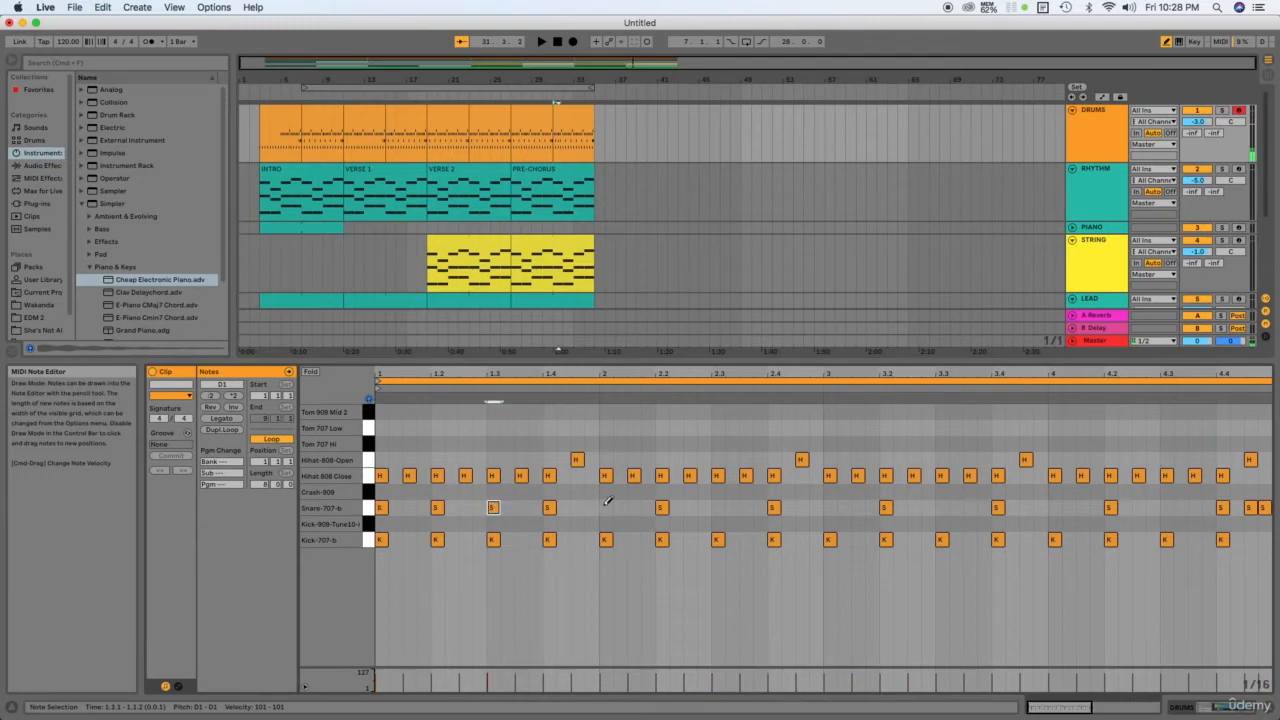
{"action": "left_click", "coordinate": [605, 507]}
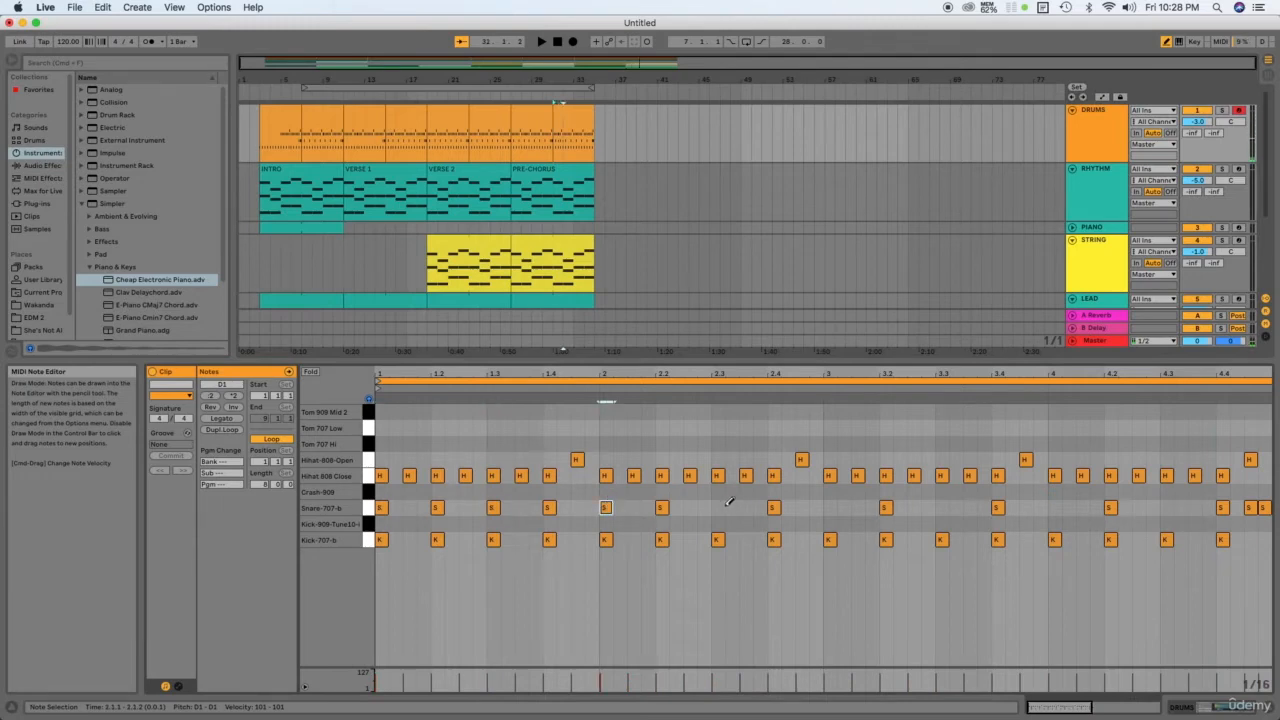
{"action": "left_click", "coordinate": [717, 507]}
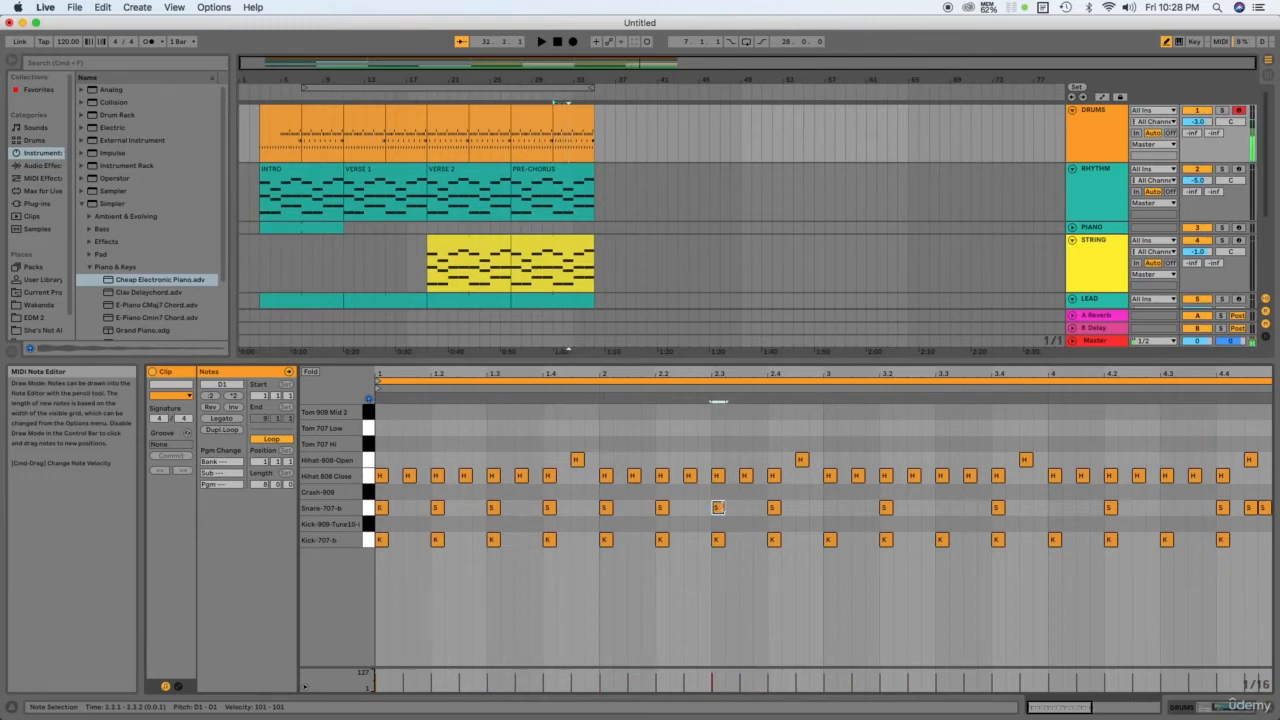
Draw Snare-707-b hits in the clip's third bar at 3, 3.1.3, 3.2.3, 3.3 and 3.3.3
{"action": "left_click", "coordinate": [830, 507]}
{"action": "left_click", "coordinate": [857, 507]}
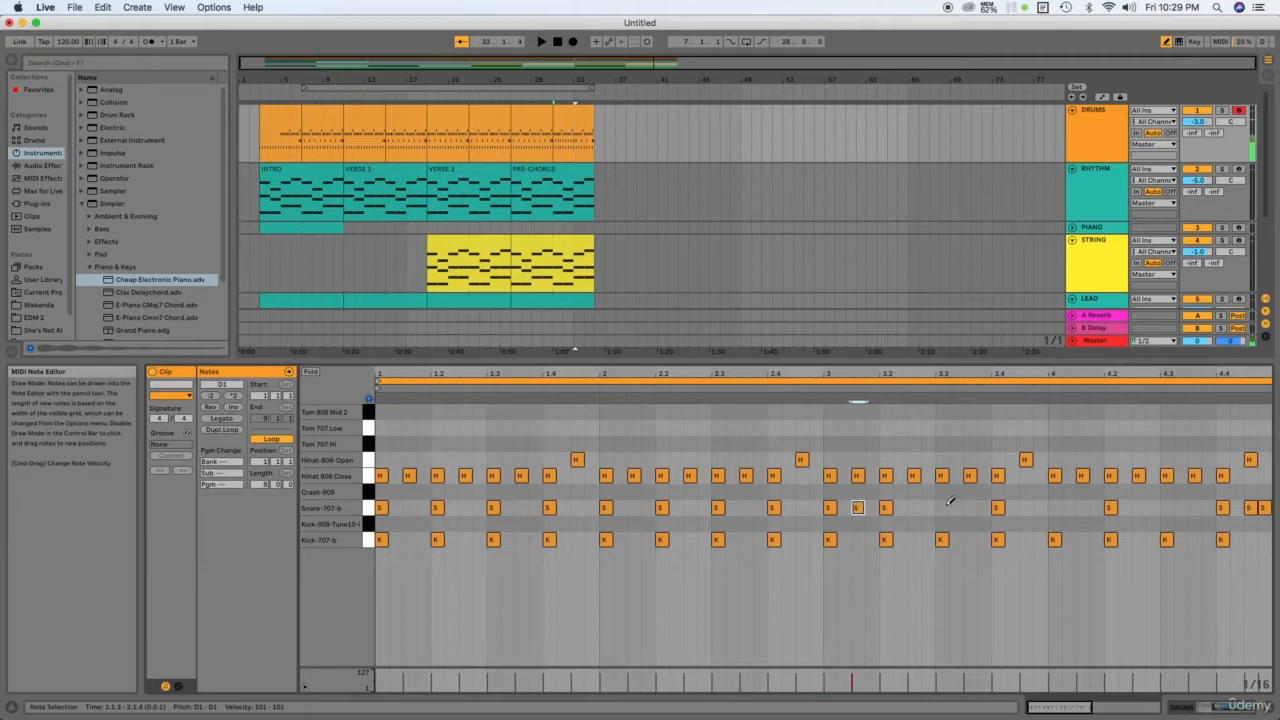
{"action": "left_click", "coordinate": [914, 507]}
{"action": "left_click", "coordinate": [942, 507]}
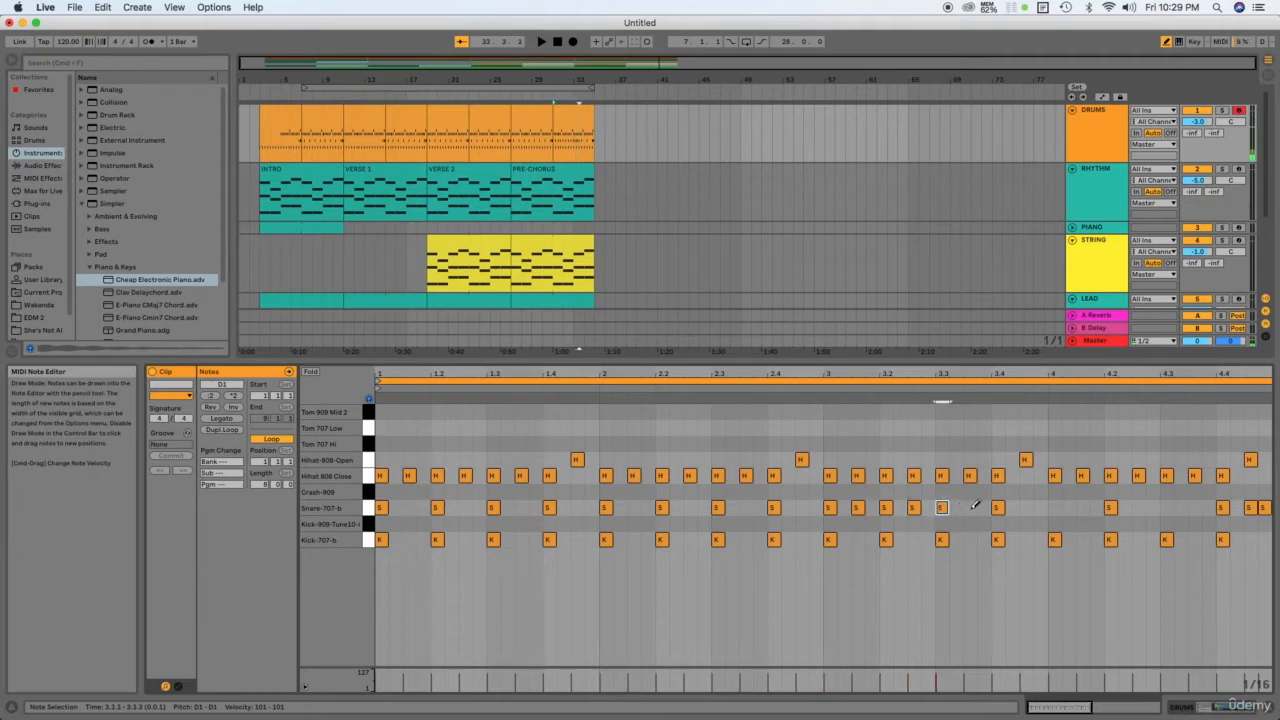
{"action": "left_click", "coordinate": [970, 507]}
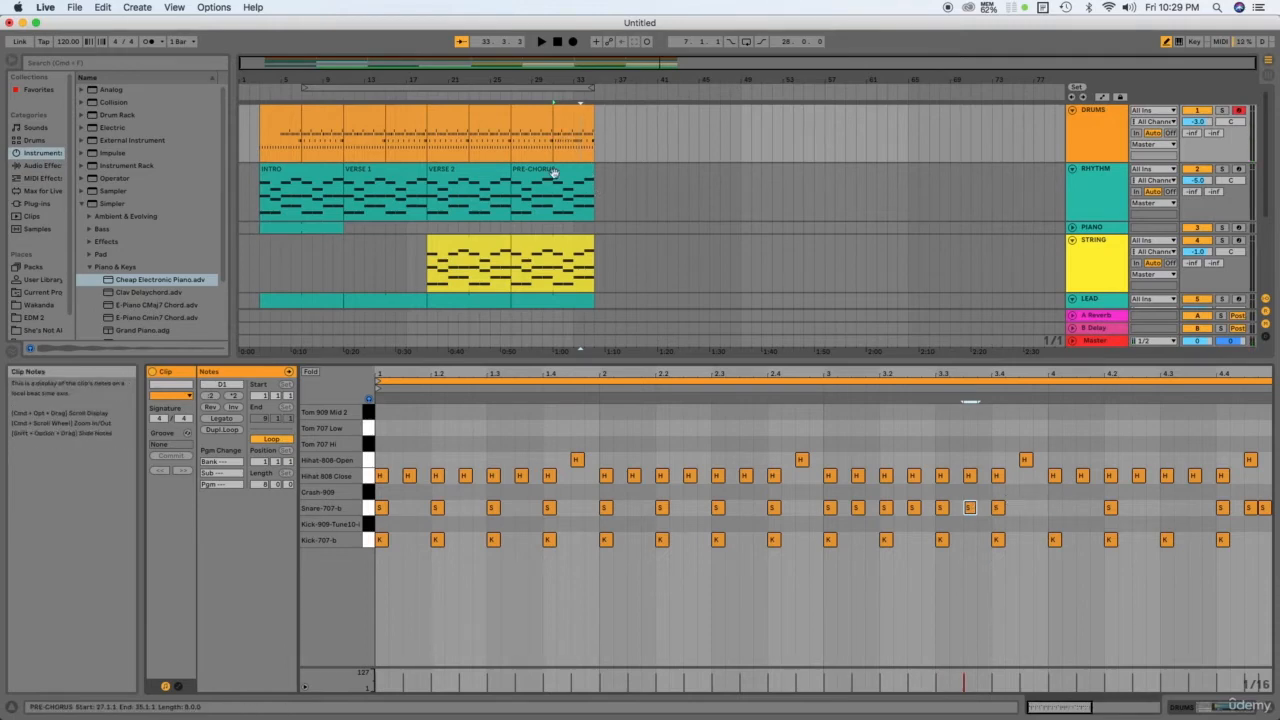
Play the arrangement from bar 31 to hear the new snare hits
{"action": "left_click", "coordinate": [555, 162]}
{"action": "key", "text": "space"}
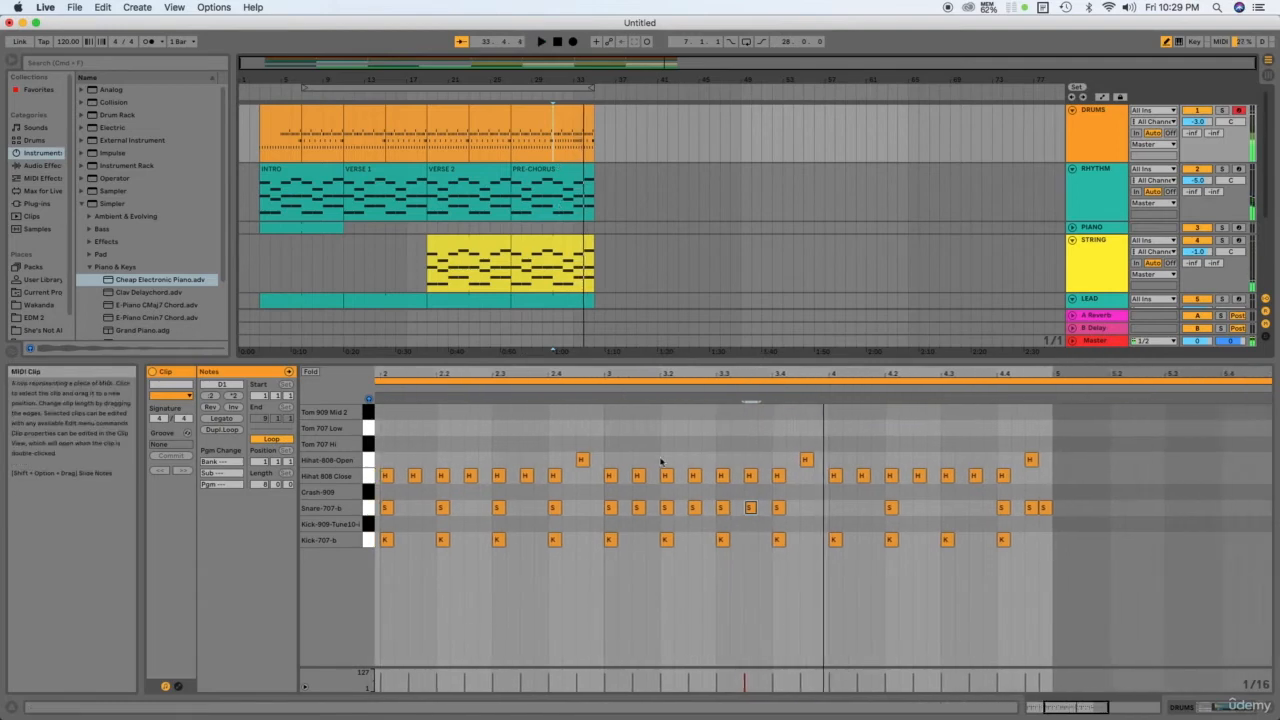
Add a Snare-707-b hit at 3.4.3 and fill the fourth bar with sixteenth-note snare hits from 4 up to 4.4
{"action": "left_click", "coordinate": [806, 507]}
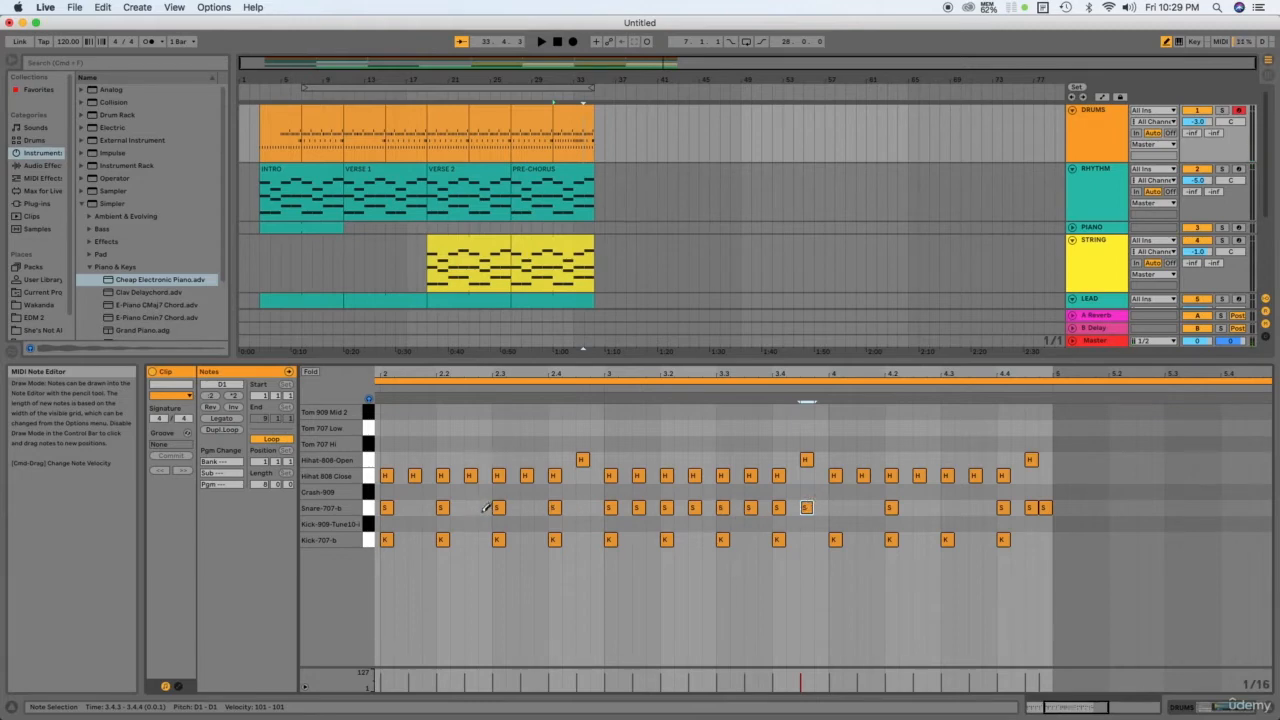
{"action": "left_click_drag", "start_coordinate": [1059, 705], "coordinate": [1044, 705]}
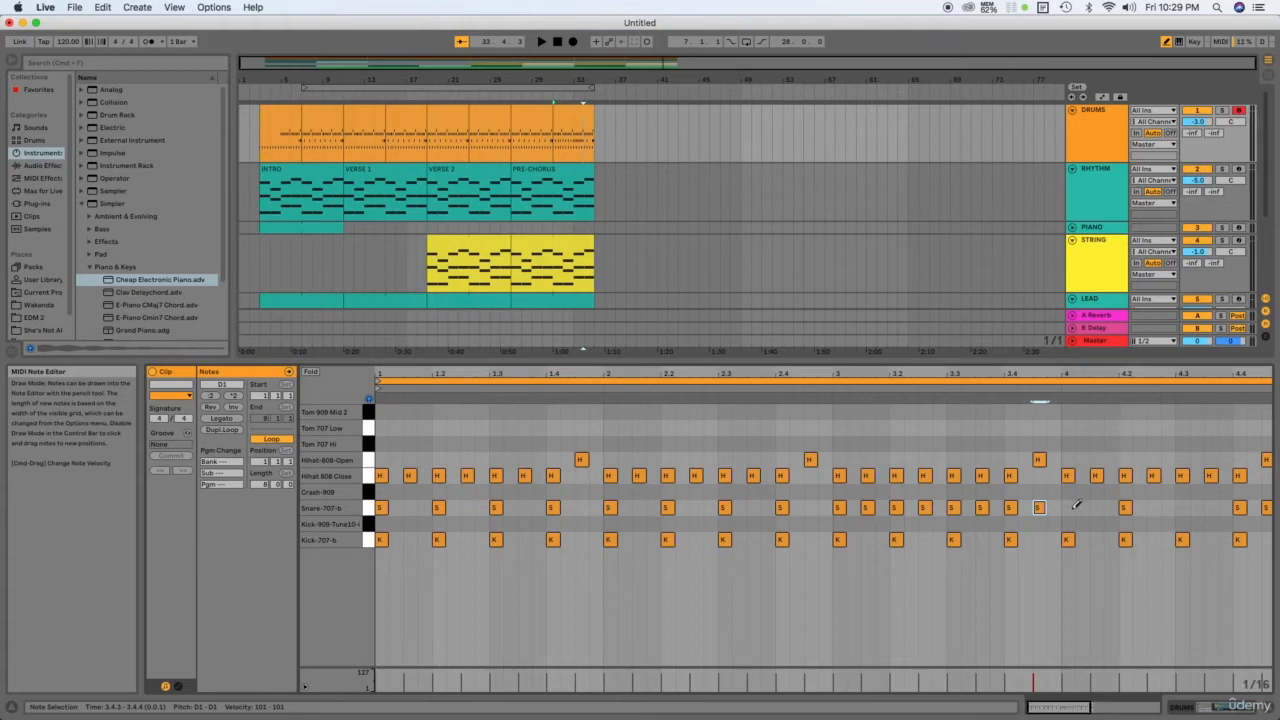
{"action": "left_click_drag", "start_coordinate": [1068, 507], "coordinate": [1112, 507]}
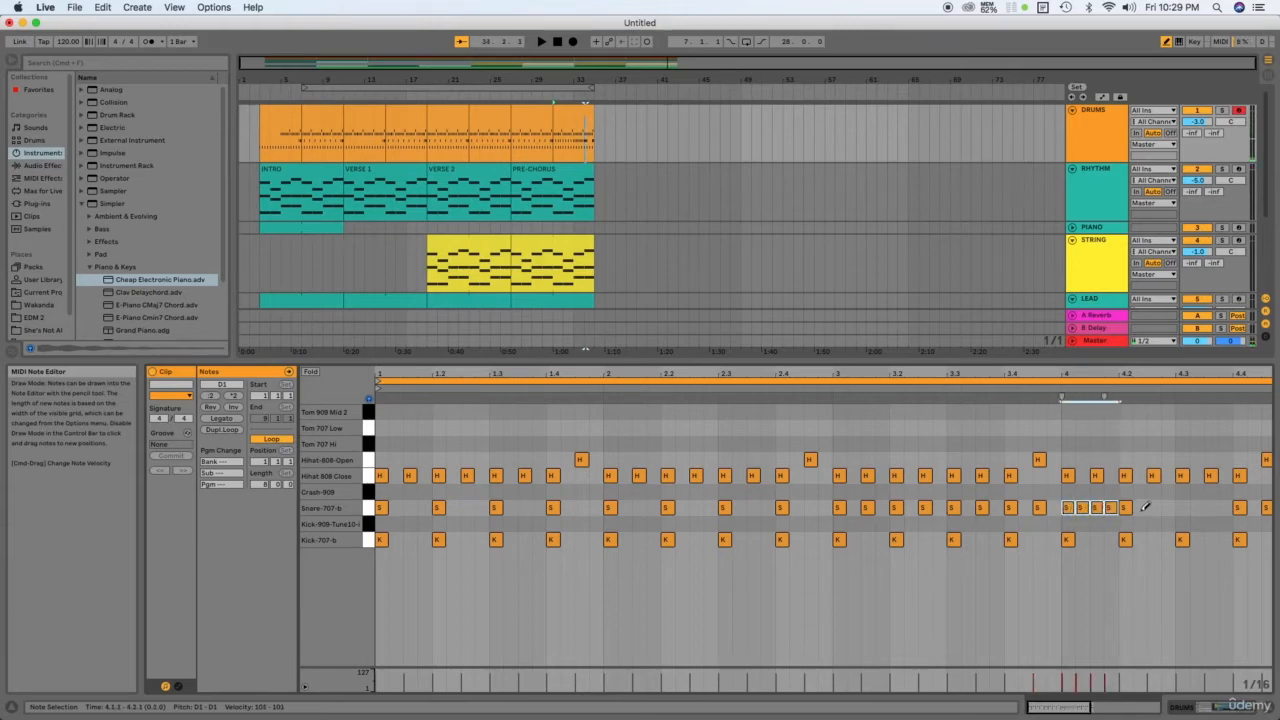
{"action": "left_click_drag", "start_coordinate": [1140, 508], "coordinate": [1230, 508]}
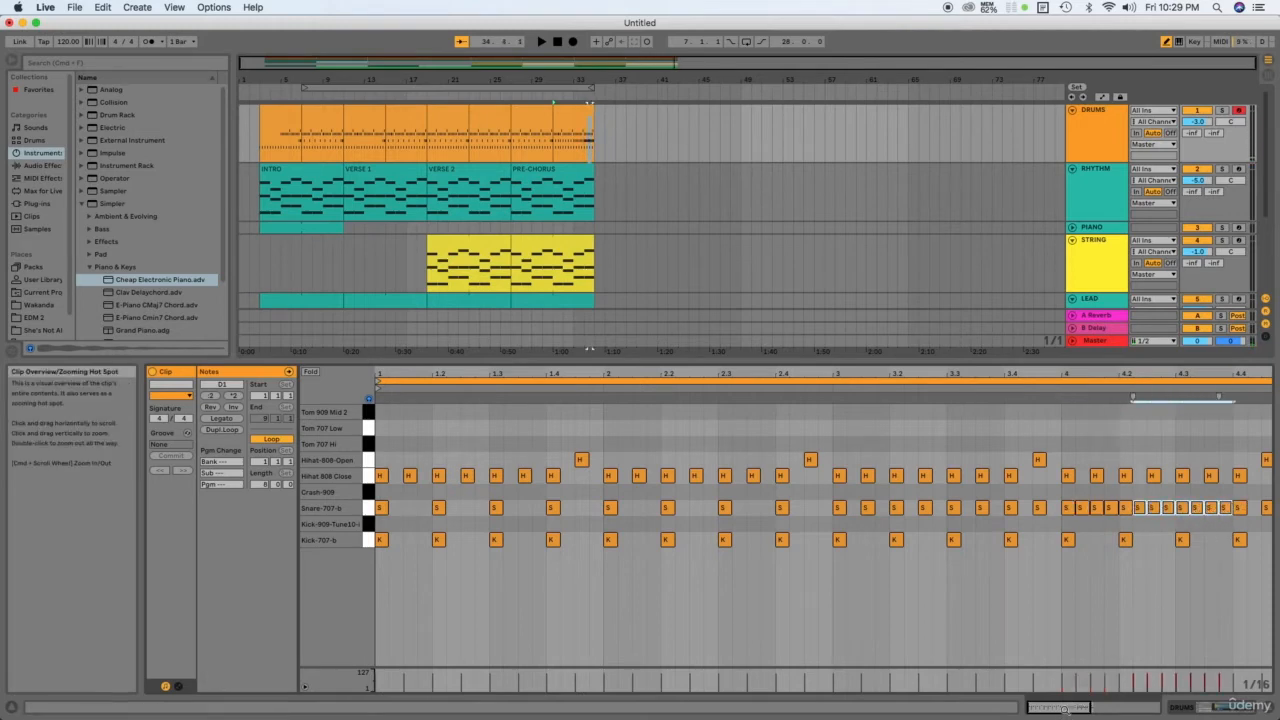
{"action": "left_click_drag", "start_coordinate": [1064, 708], "coordinate": [1068, 708]}
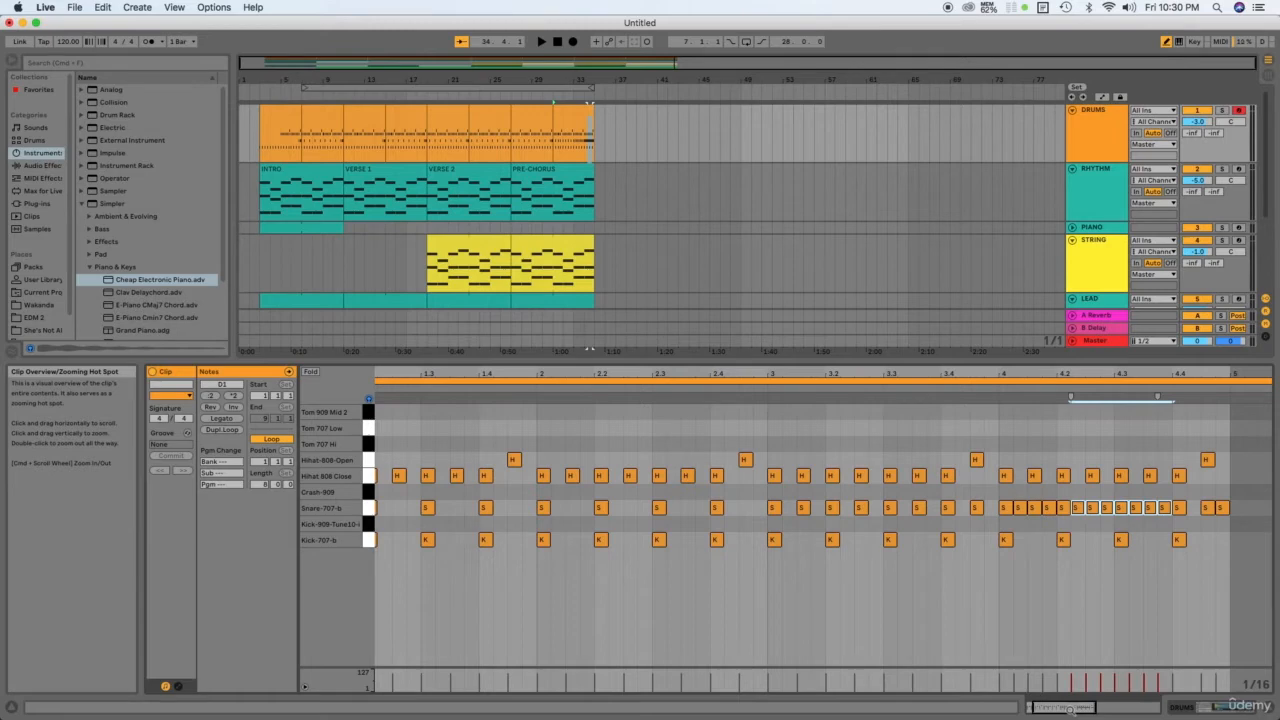
{"action": "left_click_drag", "start_coordinate": [1064, 708], "coordinate": [1062, 708]}
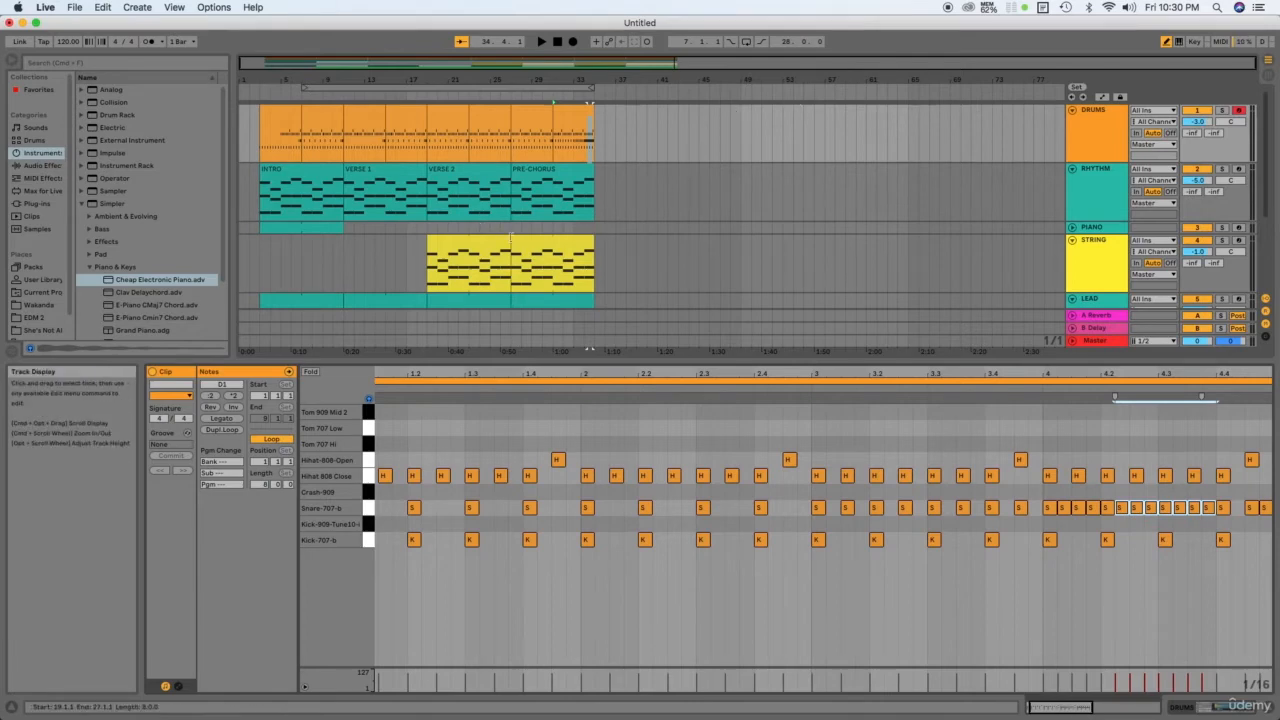
Listen to the snare build-up in context, playing from bar 25 and again from bar 31
{"action": "left_click", "coordinate": [491, 232]}
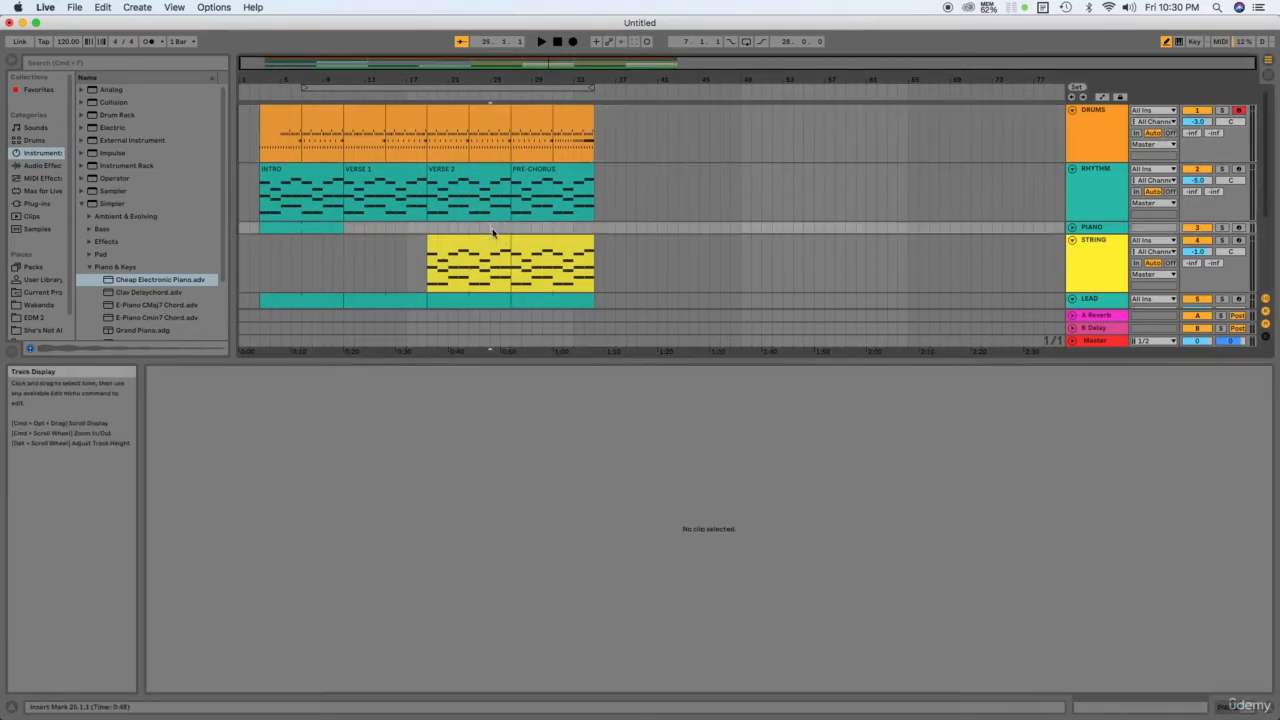
{"action": "key", "text": "space"}
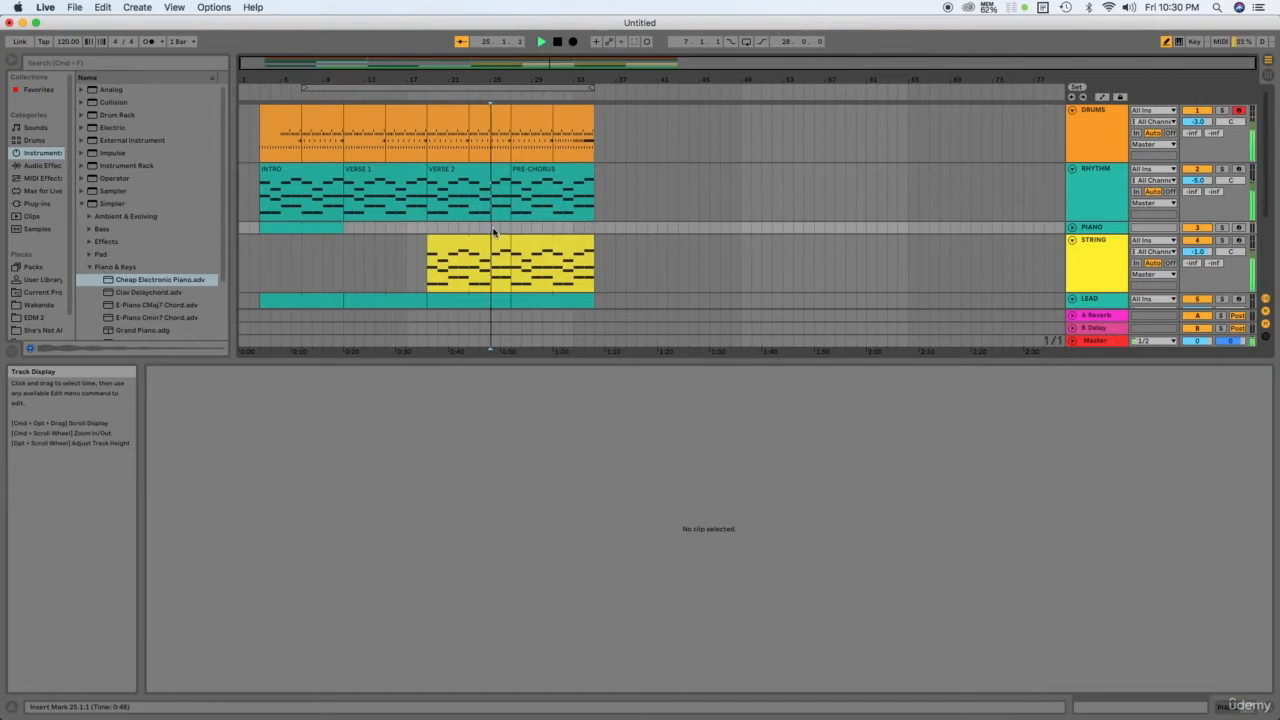
{"action": "left_click", "coordinate": [495, 148]}
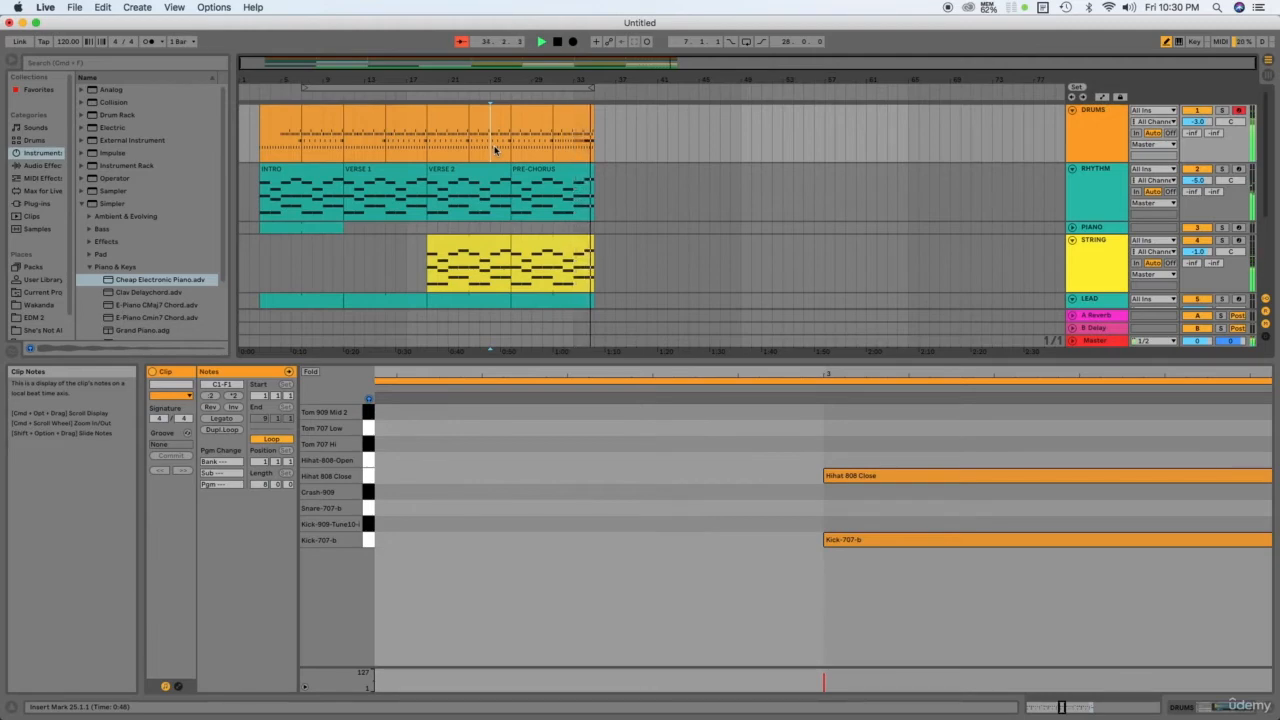
{"action": "key", "text": "space"}
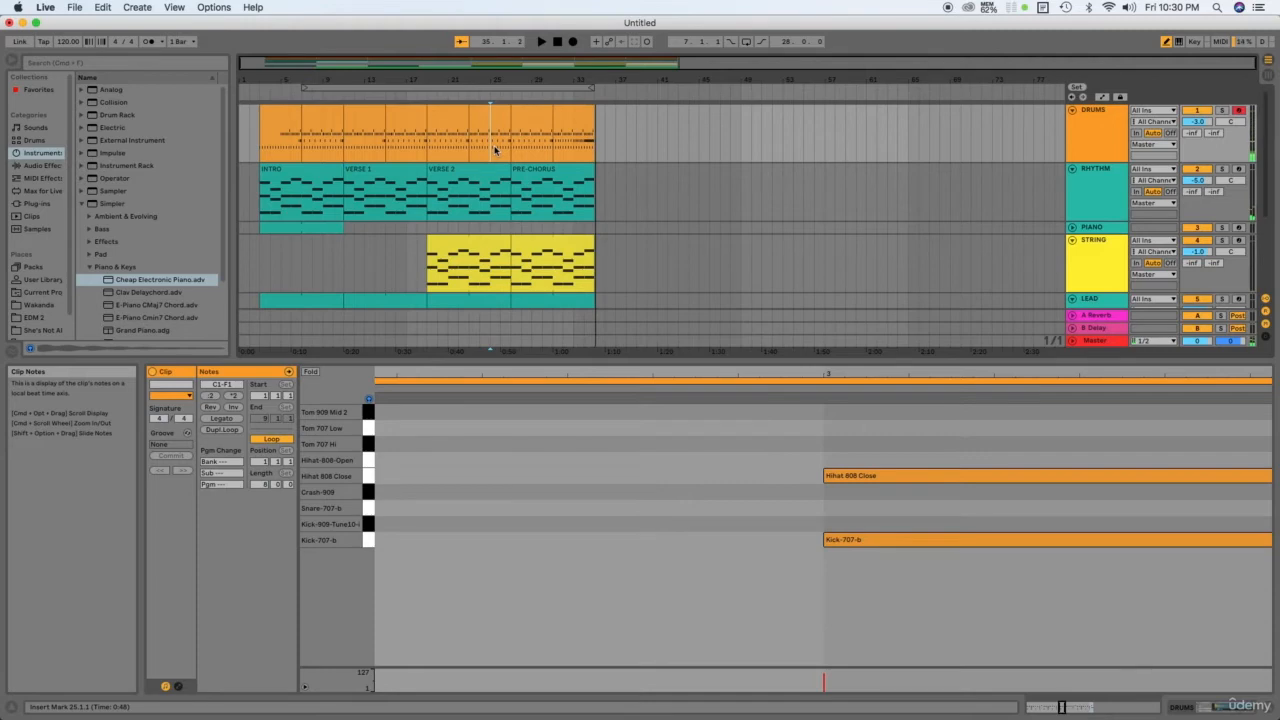
{"action": "left_click", "coordinate": [555, 157]}
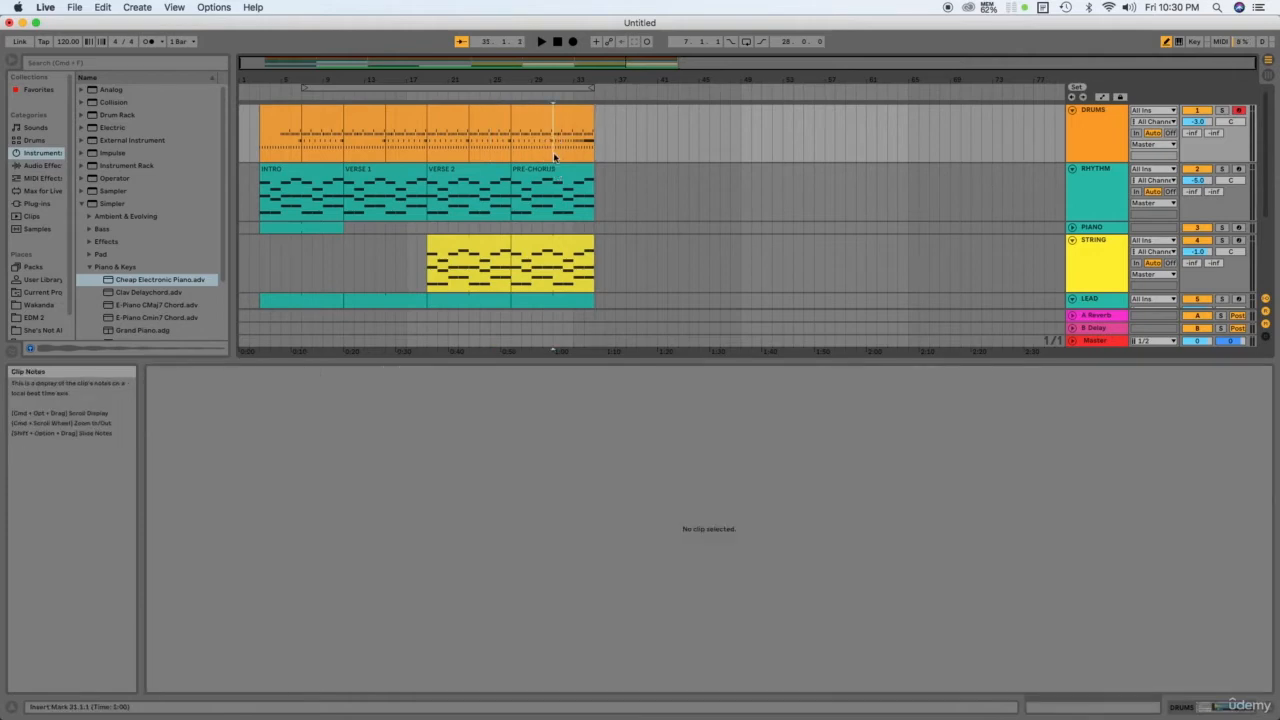
{"action": "key", "text": "space"}
Reopen the drums clip at bar 31 and add the missing Snare-707-b hit at 4.4.2
{"action": "left_click", "coordinate": [586, 138]}
{"action": "left_click", "coordinate": [594, 113]}
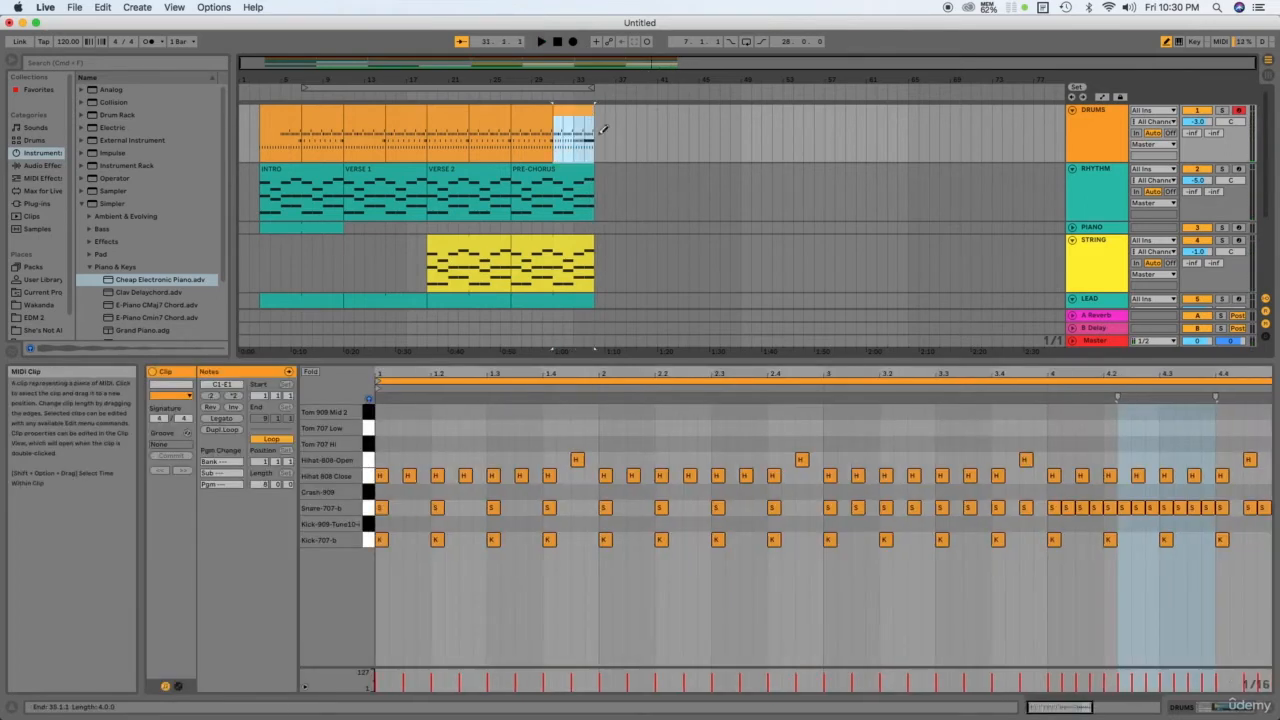
{"action": "left_click", "coordinate": [1238, 508]}
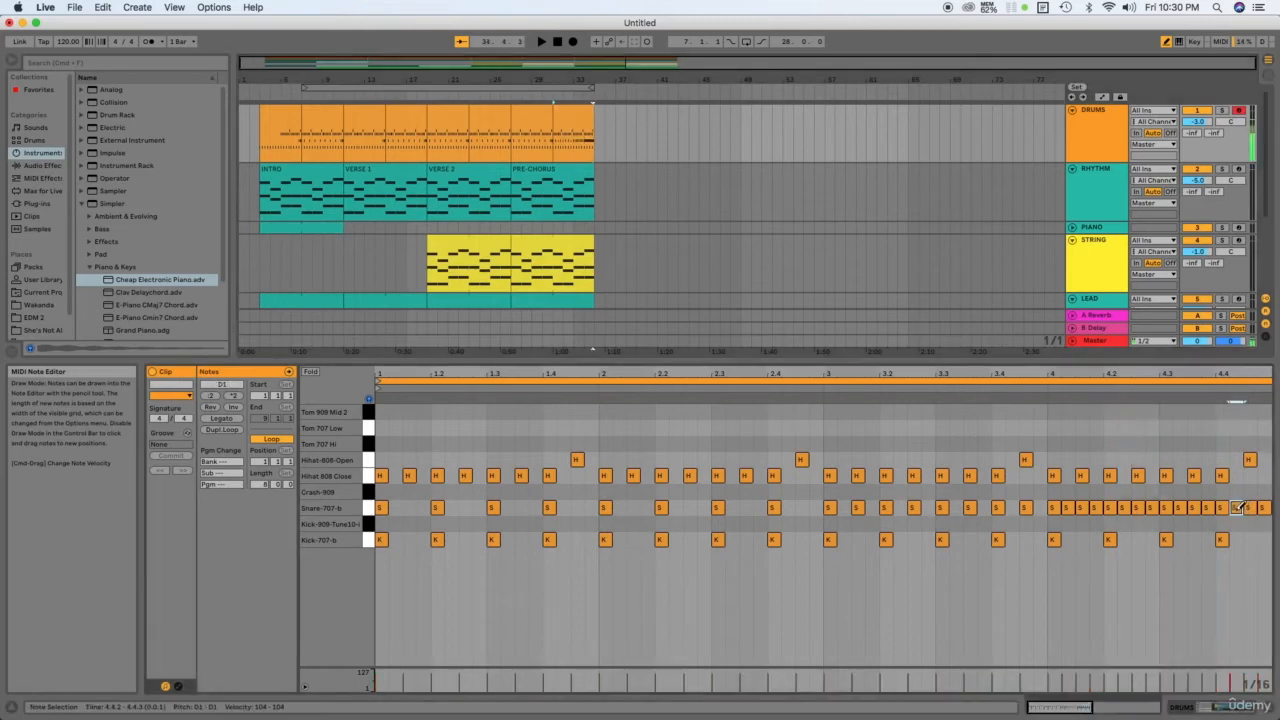
{"action": "left_click_drag", "start_coordinate": [1078, 709], "coordinate": [1084, 709]}
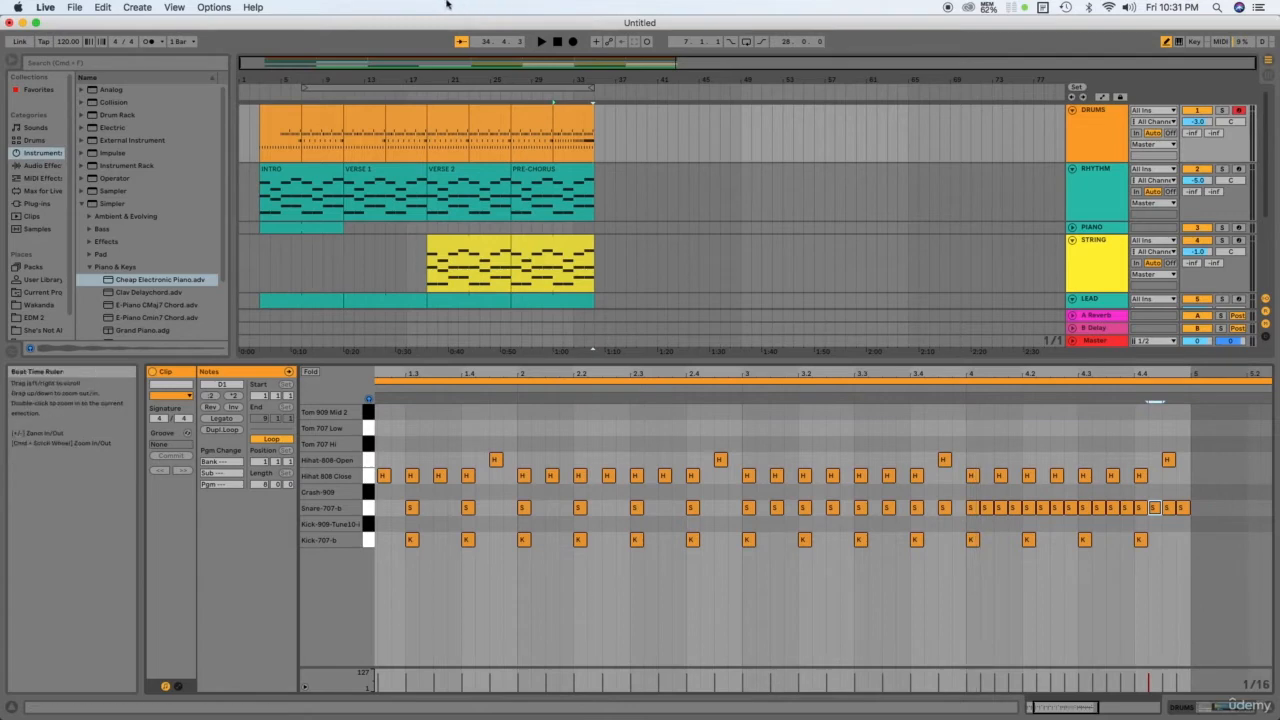
Play the completed snare roll in the arrangement from bar 31
{"action": "left_click", "coordinate": [554, 157]}
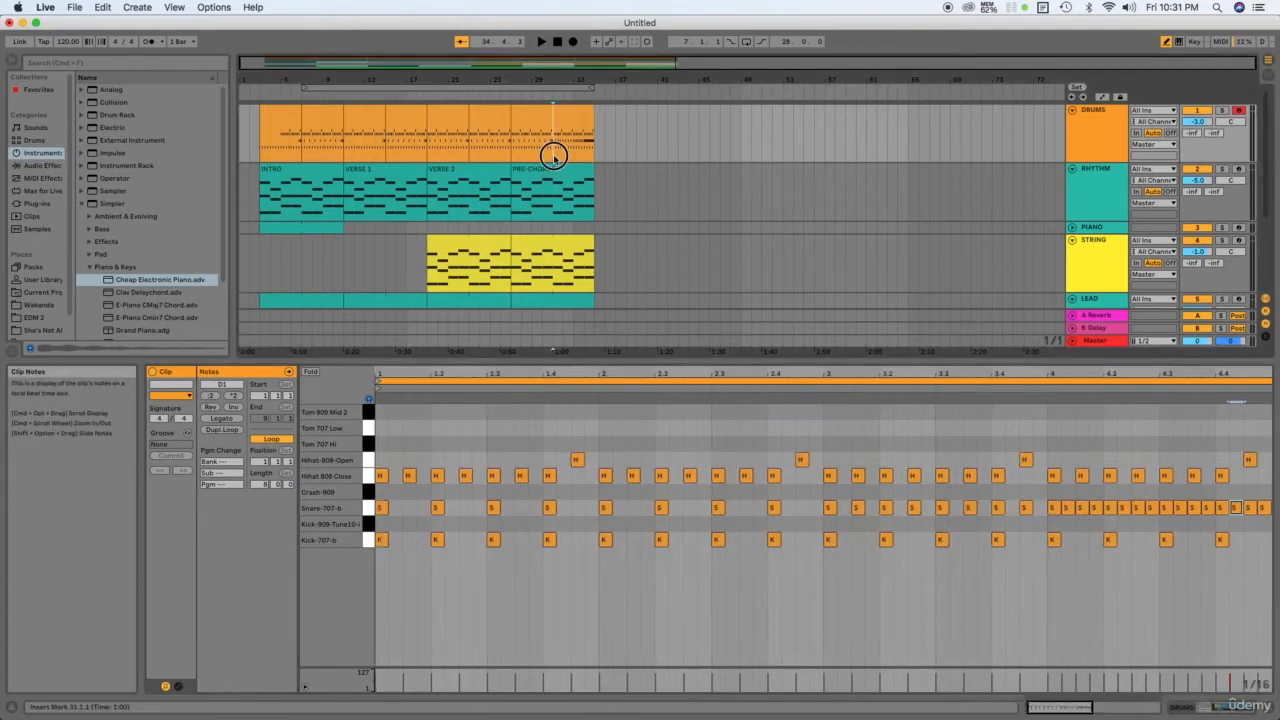
{"action": "key", "text": "space"}
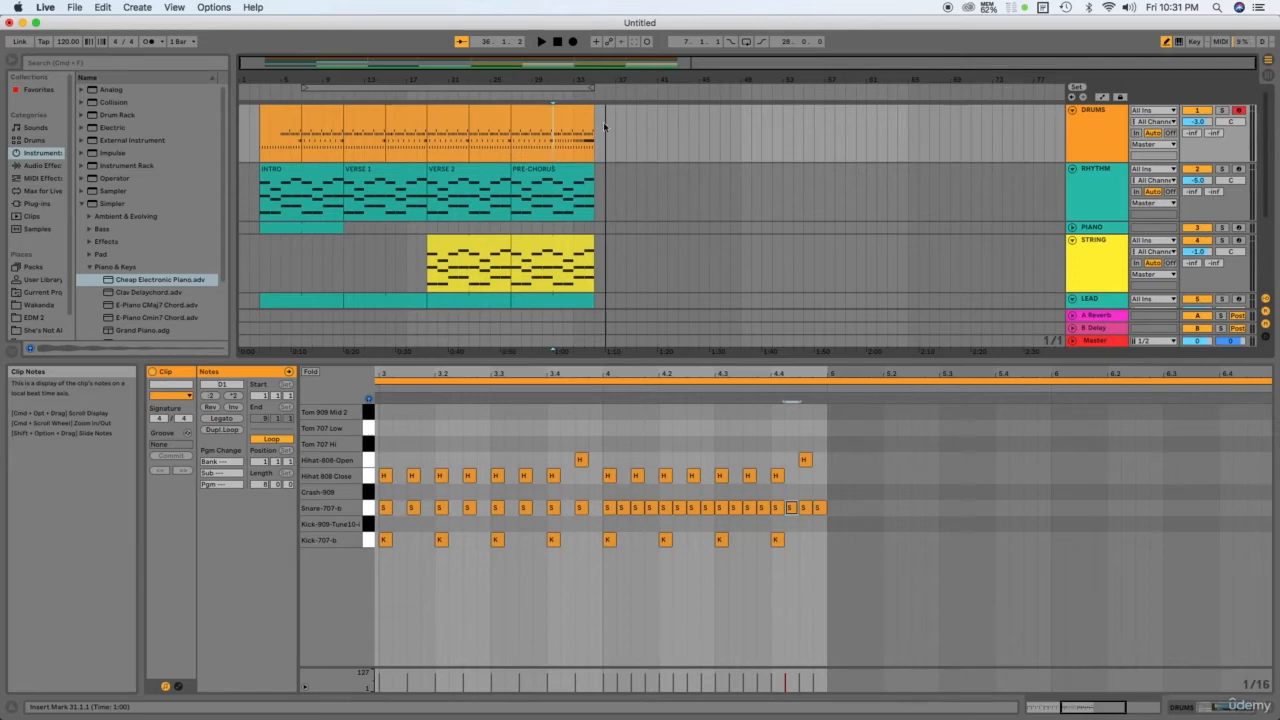
Insert a new MIDI track and move it between the DRUMS and RHYTHM tracks
{"action": "right_click", "coordinate": [1095, 193]}
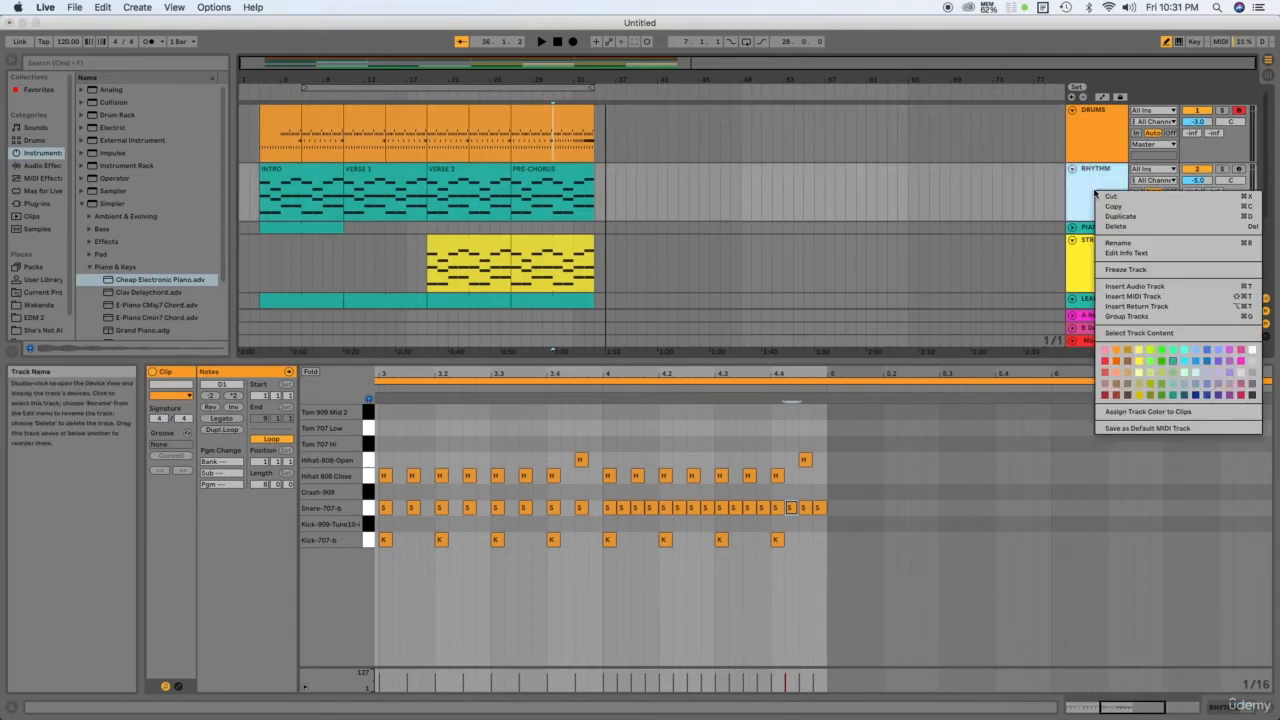
{"action": "left_click", "coordinate": [1145, 298]}
{"action": "left_click", "coordinate": [1090, 237]}
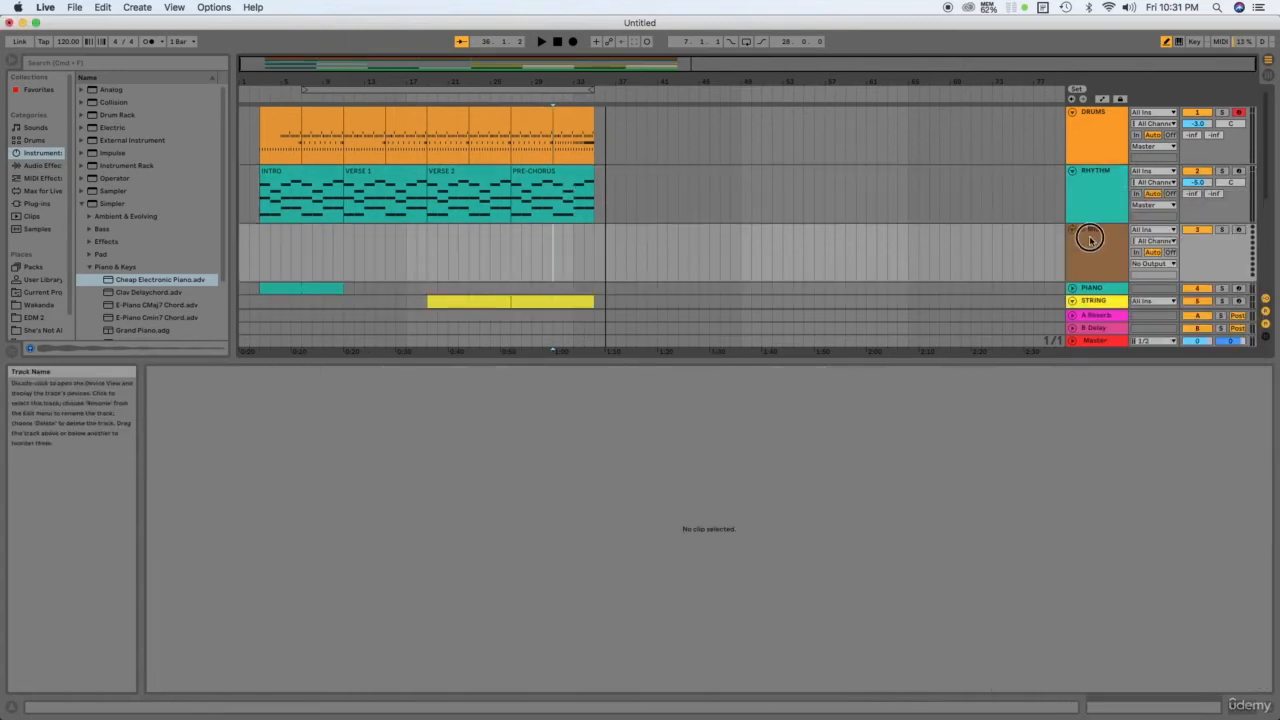
{"action": "left_click", "coordinate": [1087, 180]}
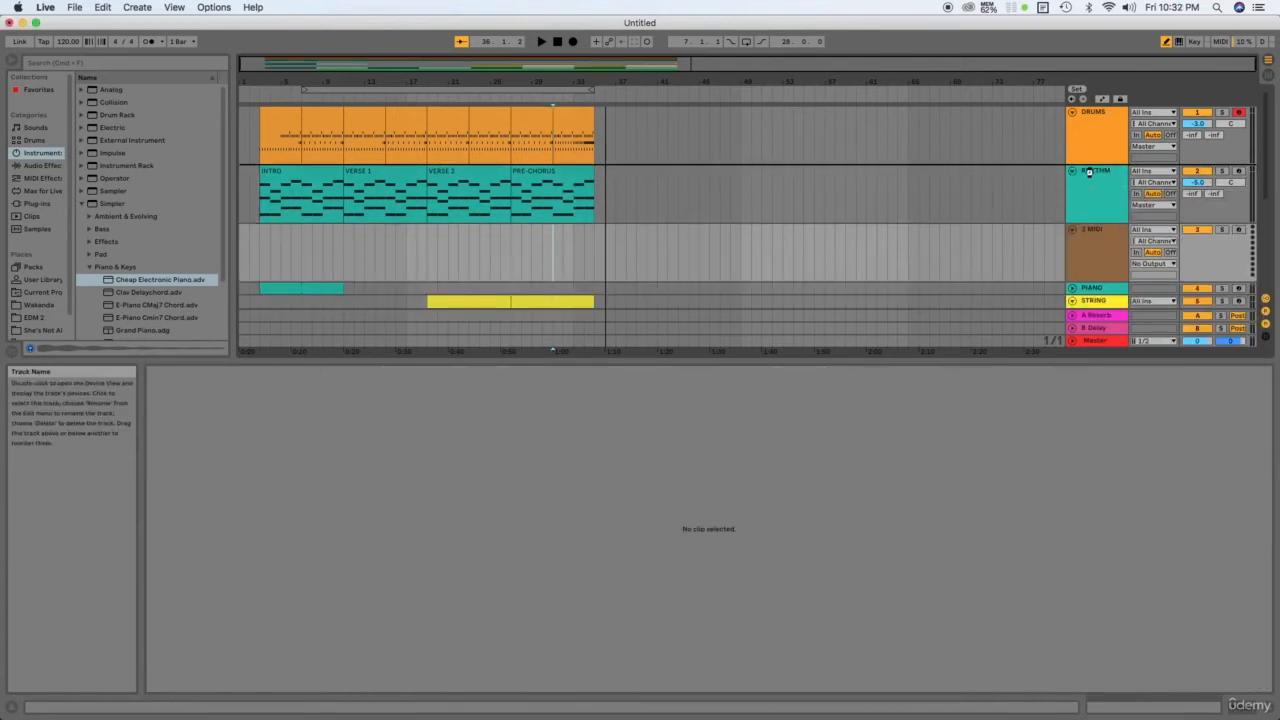
{"action": "left_click_drag", "start_coordinate": [1089, 172], "coordinate": [1091, 175]}
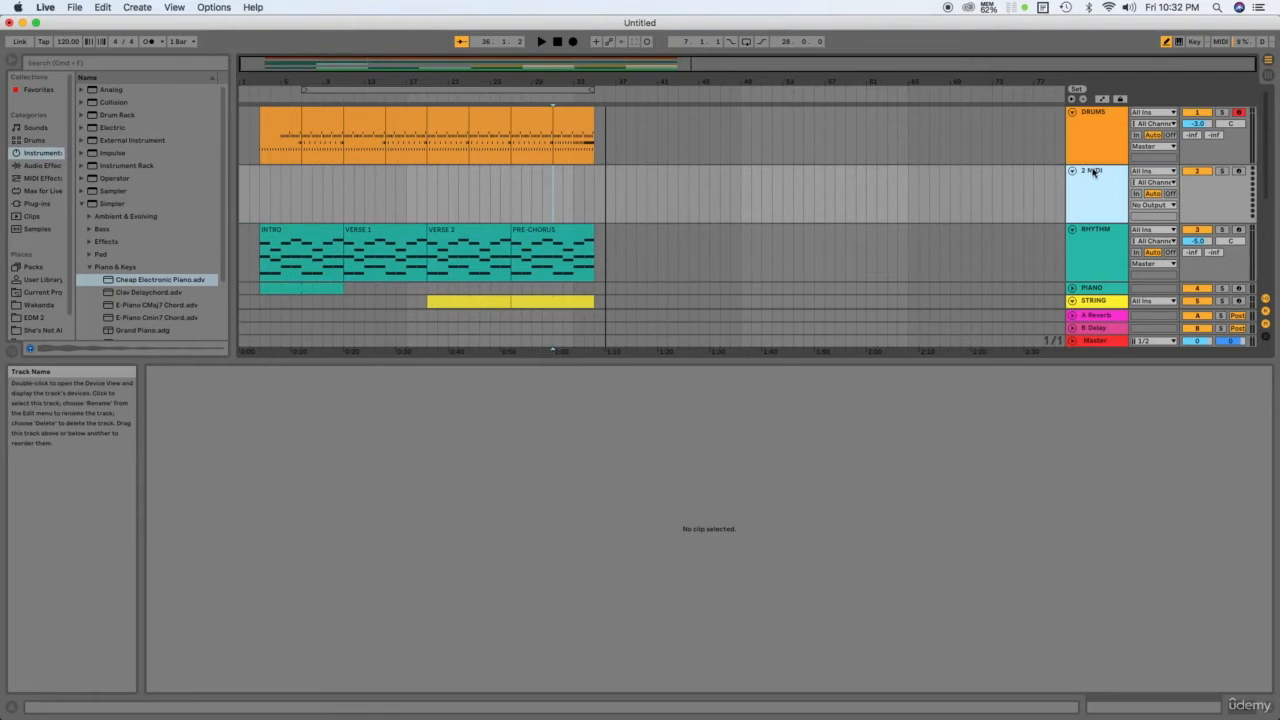
Rename the new MIDI track below DRUMS as RIDE
{"action": "double_click", "coordinate": [1091, 174]}
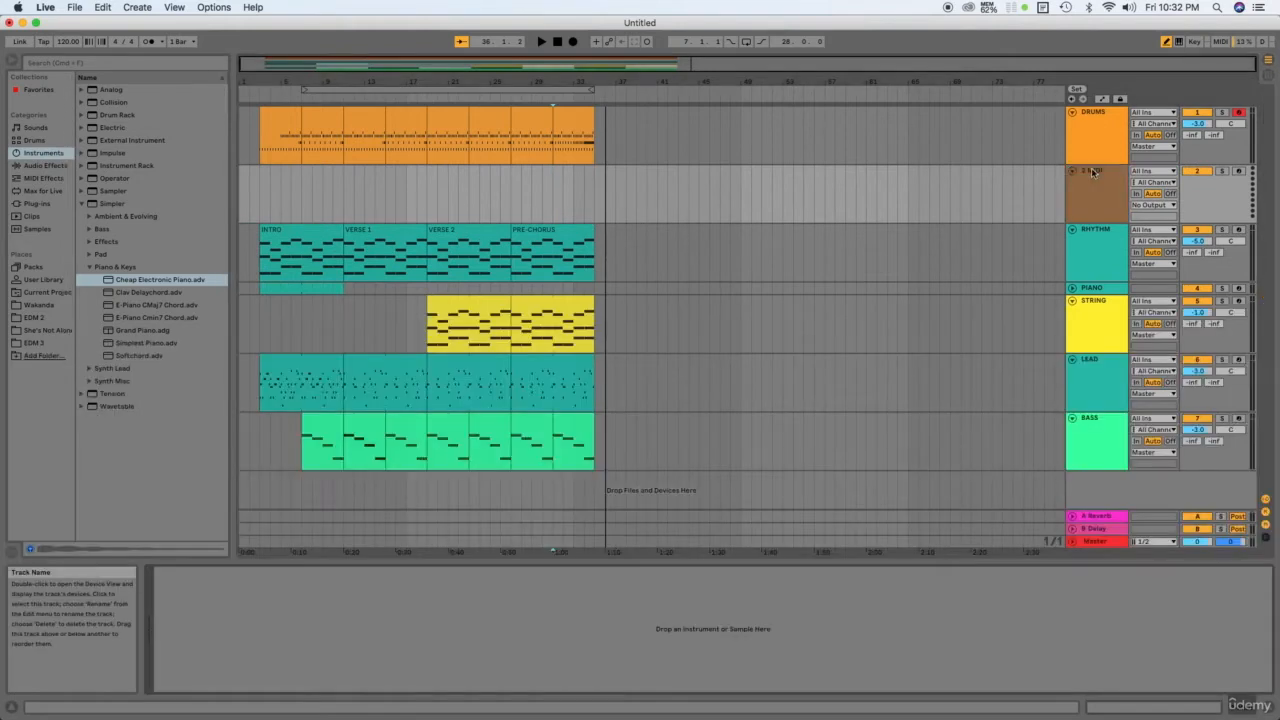
{"action": "right_click", "coordinate": [1092, 173]}
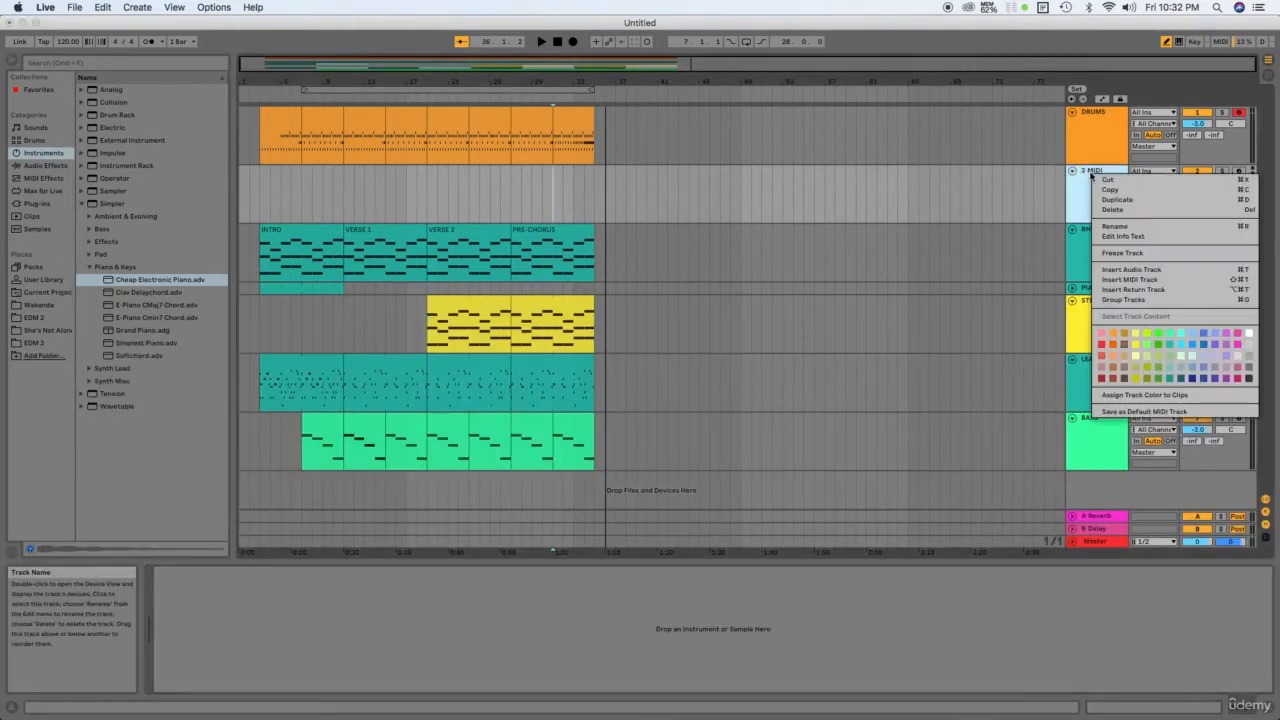
{"action": "left_click", "coordinate": [1108, 228]}
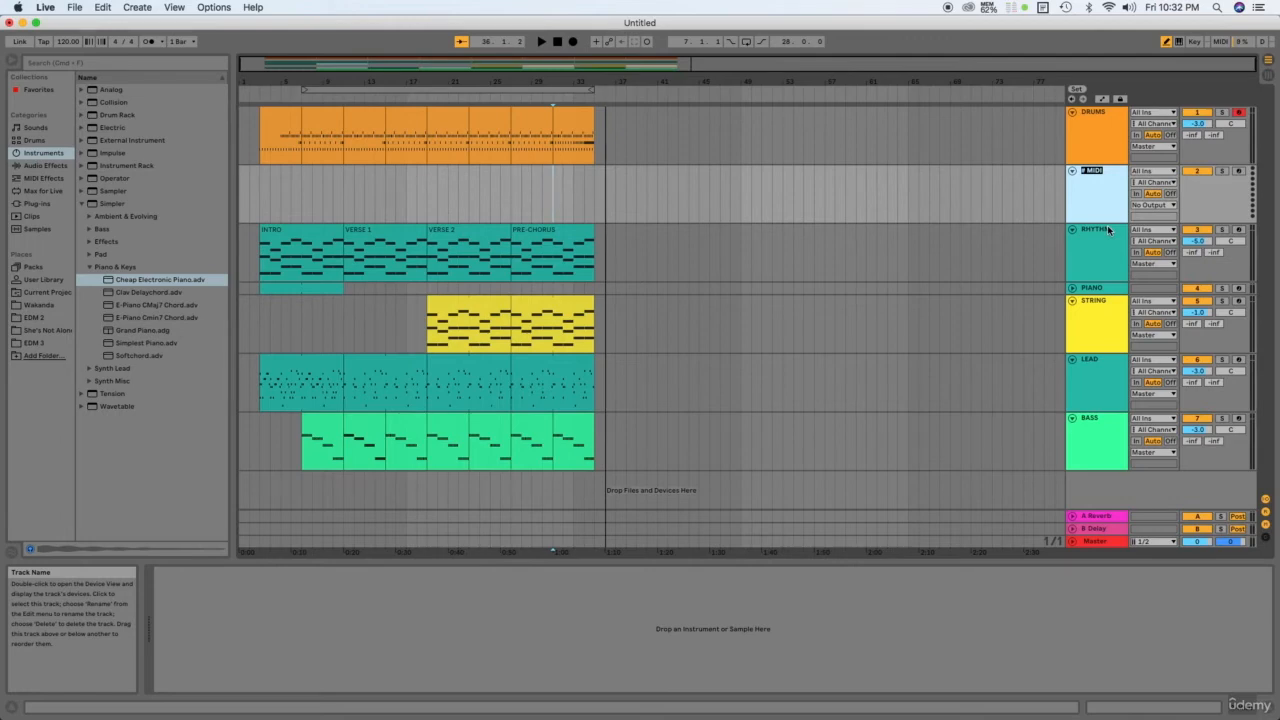
{"action": "type", "text": "RIDE"}
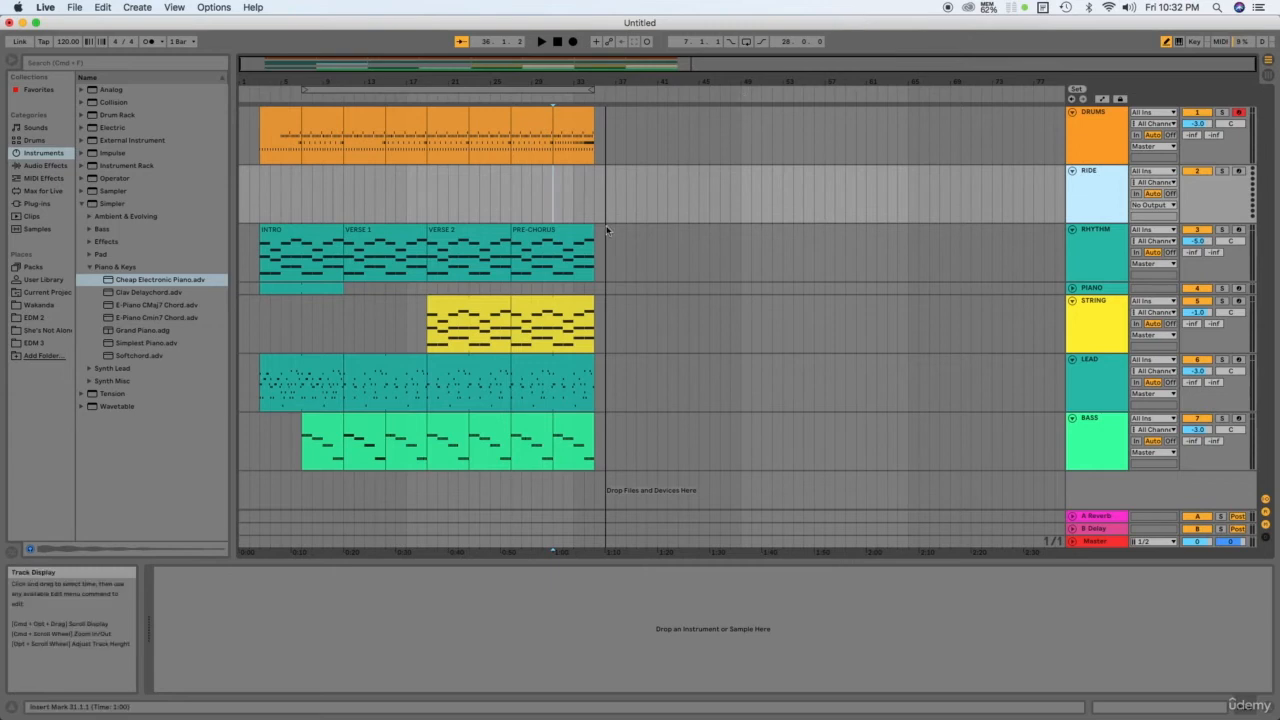
{"action": "left_click", "coordinate": [259, 189]}
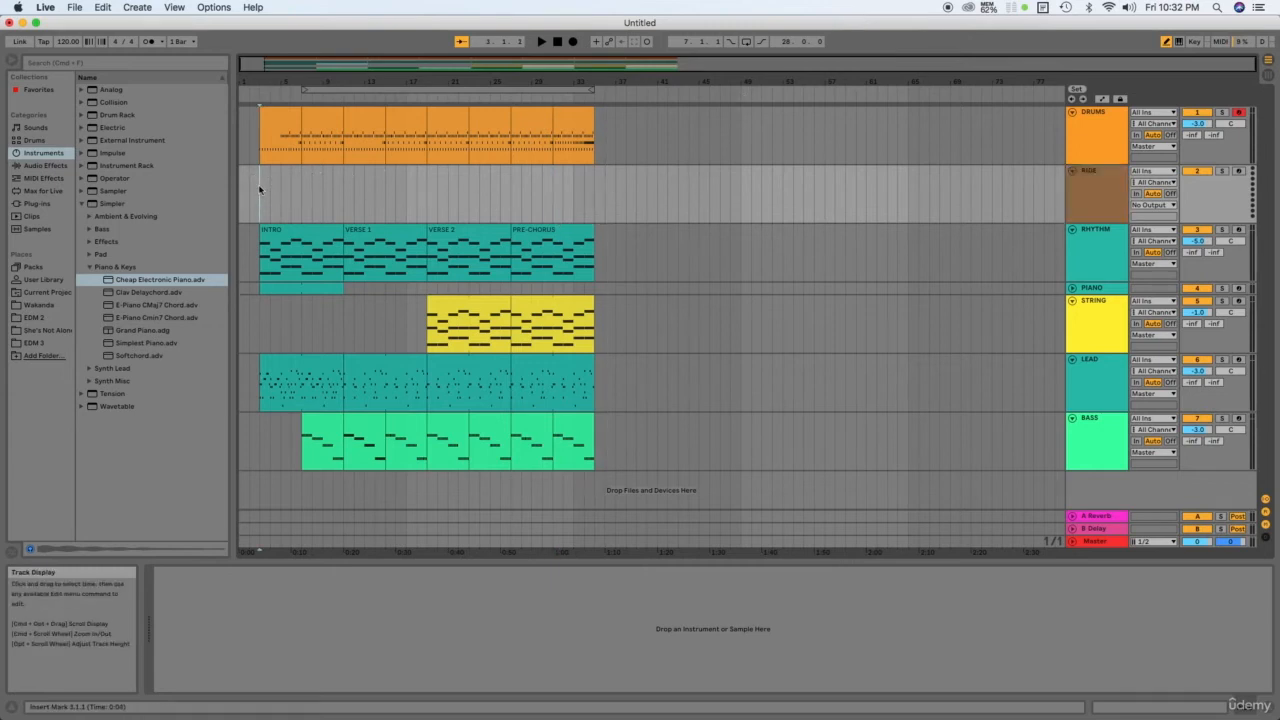
{"action": "left_click", "coordinate": [343, 201]}
{"action": "left_click", "coordinate": [427, 210]}
{"action": "left_click", "coordinate": [508, 192]}
{"action": "left_click", "coordinate": [593, 184]}
Open the Ride samples under Drum Hits in the drums library and look through the list
{"action": "left_click", "coordinate": [34, 140]}
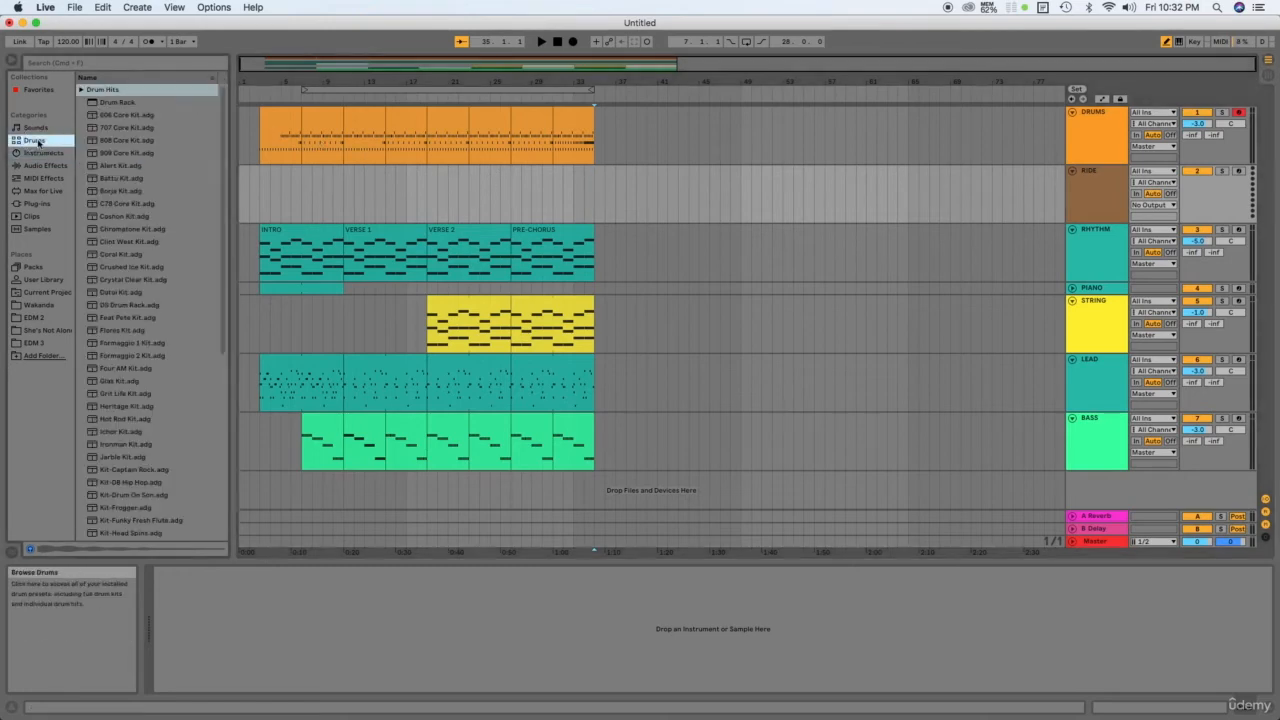
{"action": "left_click", "coordinate": [81, 91]}
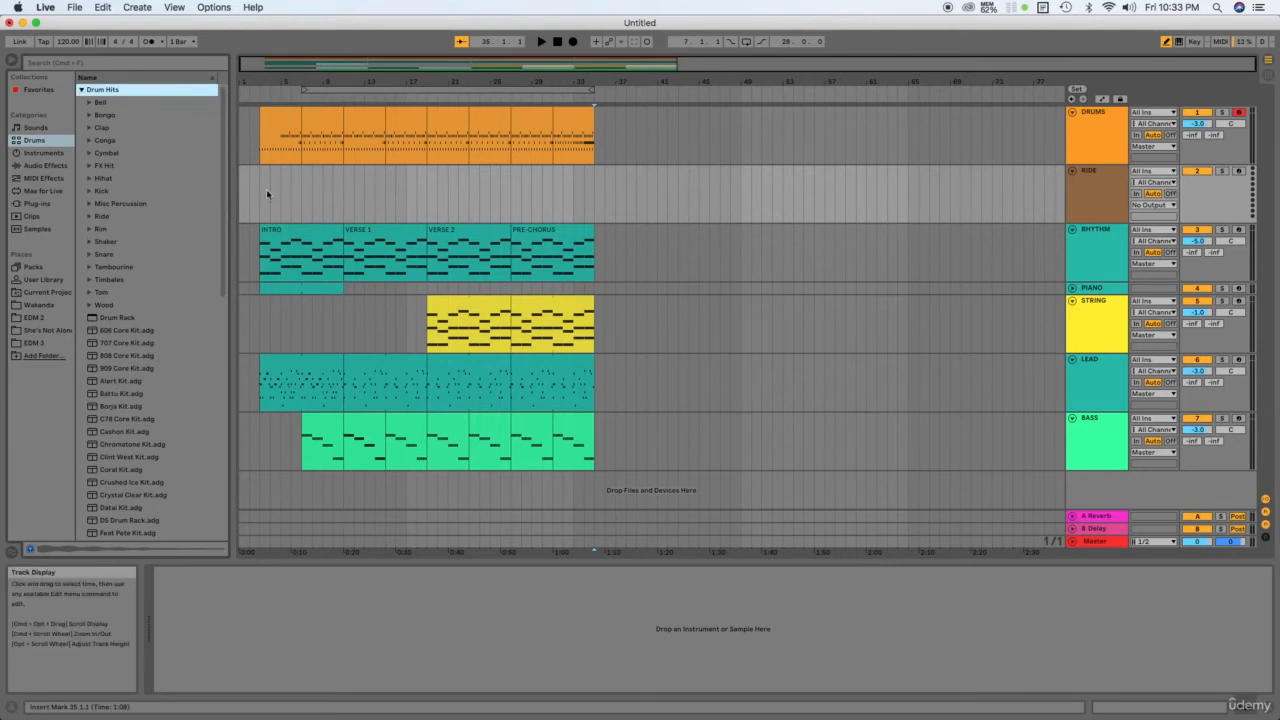
{"action": "left_click", "coordinate": [89, 217]}
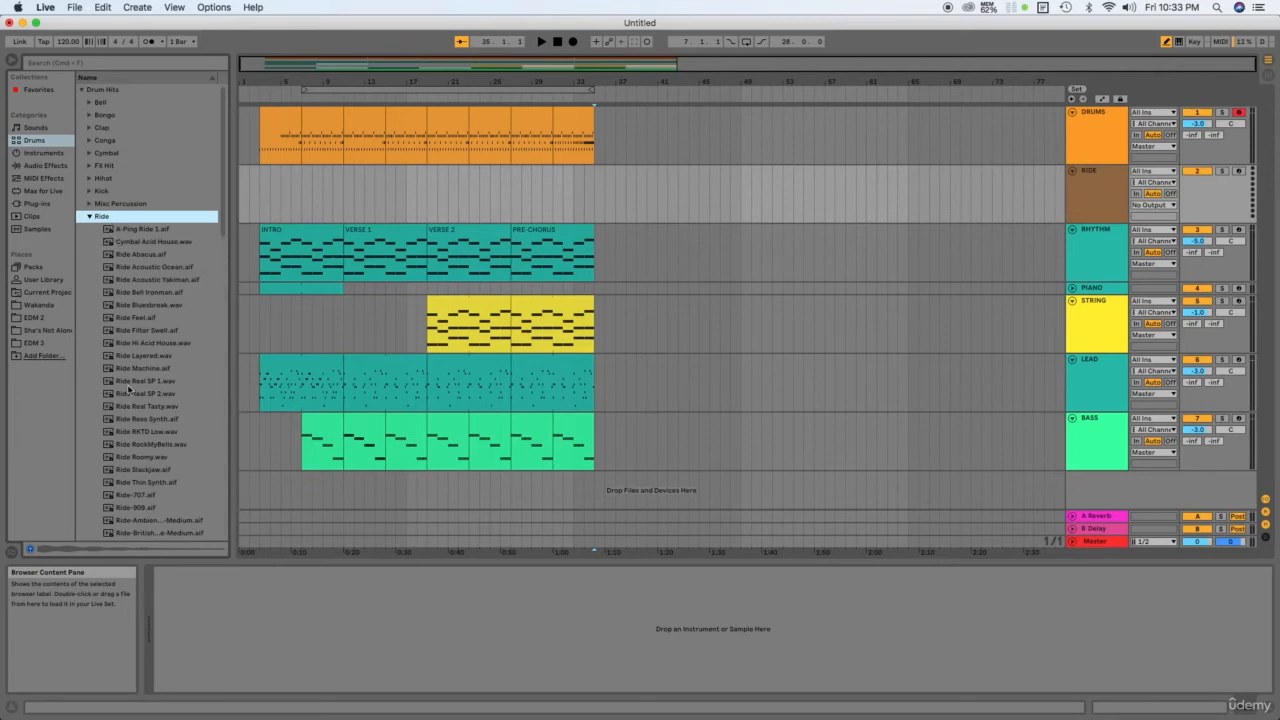
{"action": "scroll", "coordinate": [139, 378], "scroll_direction": "down", "scroll_amount": 10}
{"action": "scroll", "coordinate": [139, 373], "scroll_direction": "up", "scroll_amount": 5}
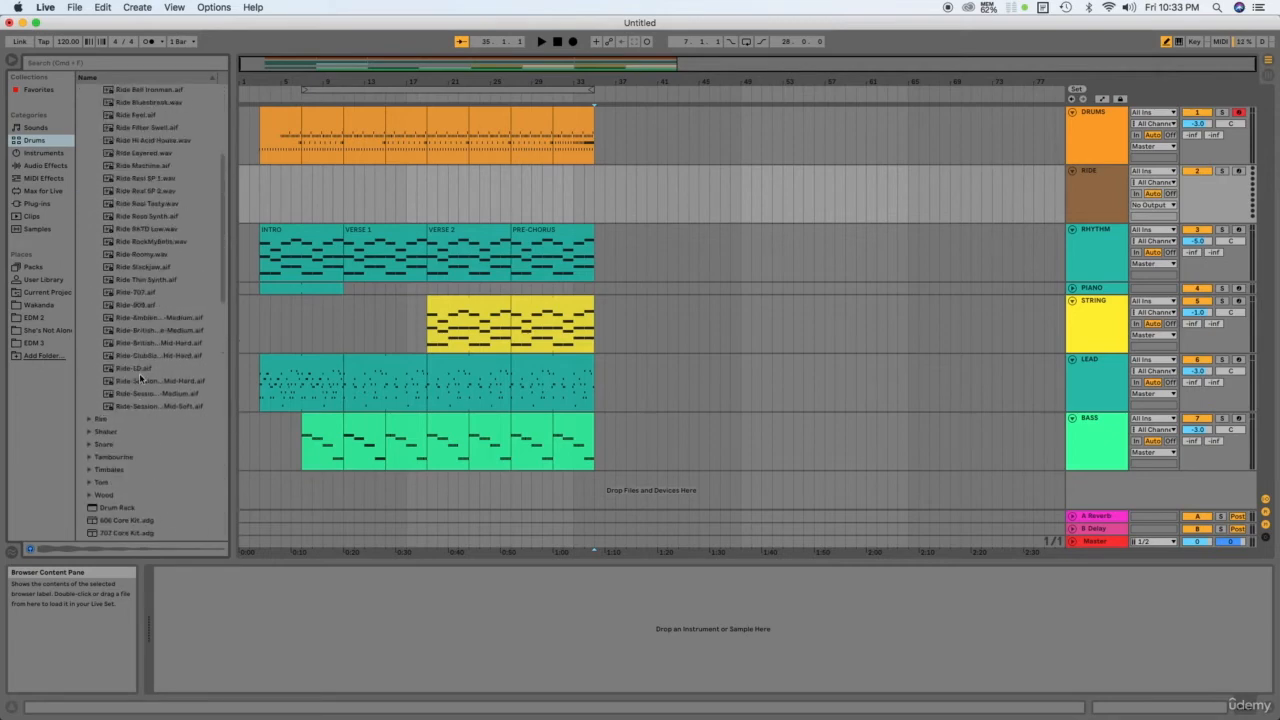
Audition the Ride-Session samples and place the Mid-Hard one on the RIDE track at bar 3
{"action": "left_click", "coordinate": [118, 394]}
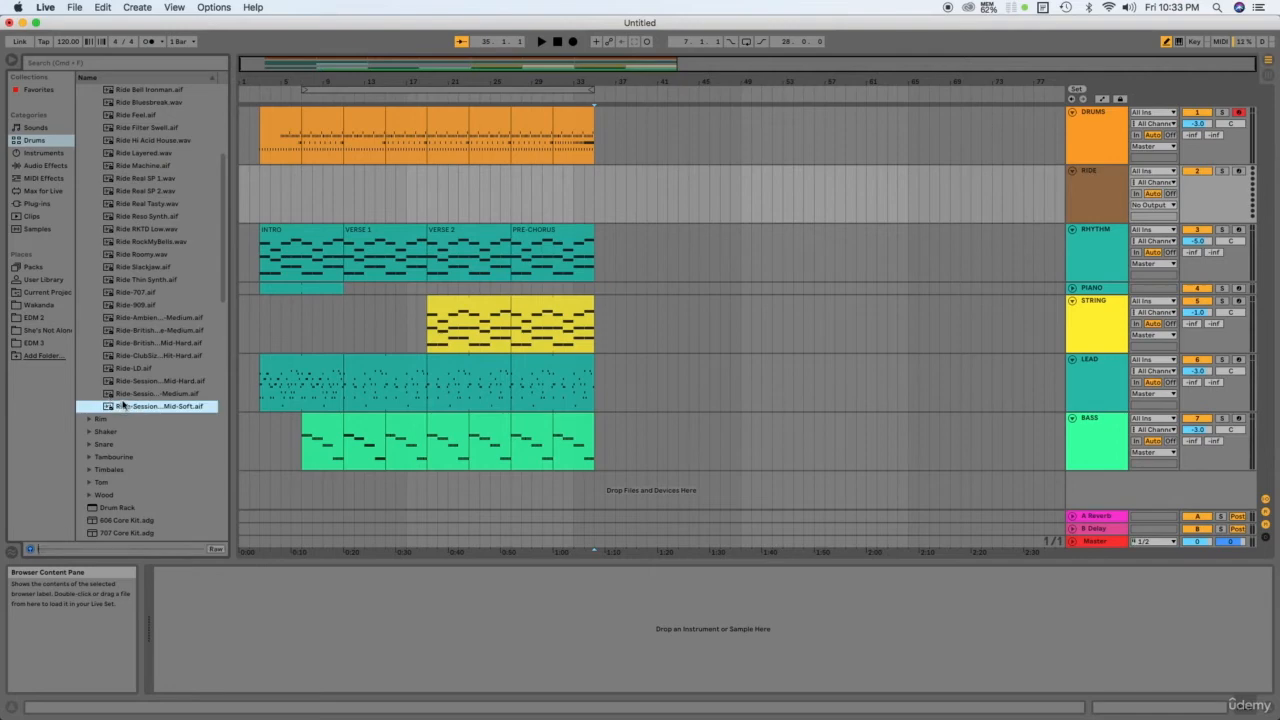
{"action": "left_click", "coordinate": [113, 382]}
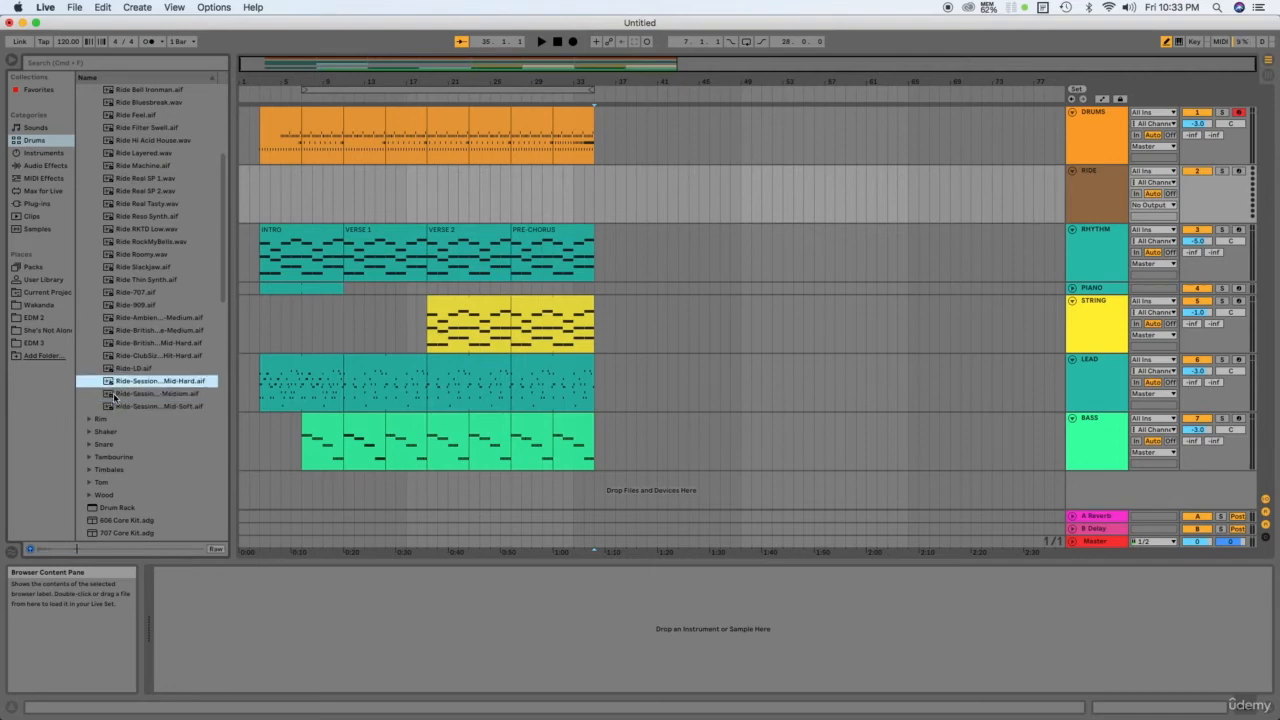
{"action": "left_click", "coordinate": [116, 396]}
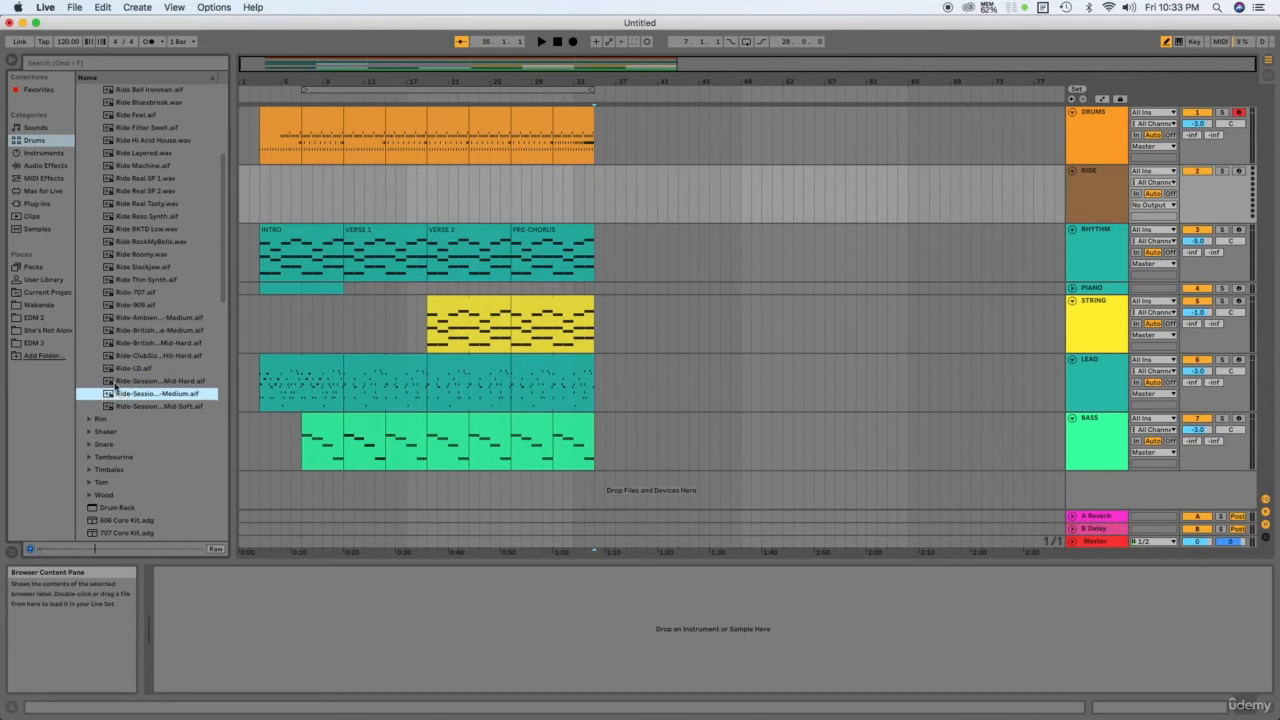
{"action": "left_click", "coordinate": [115, 382]}
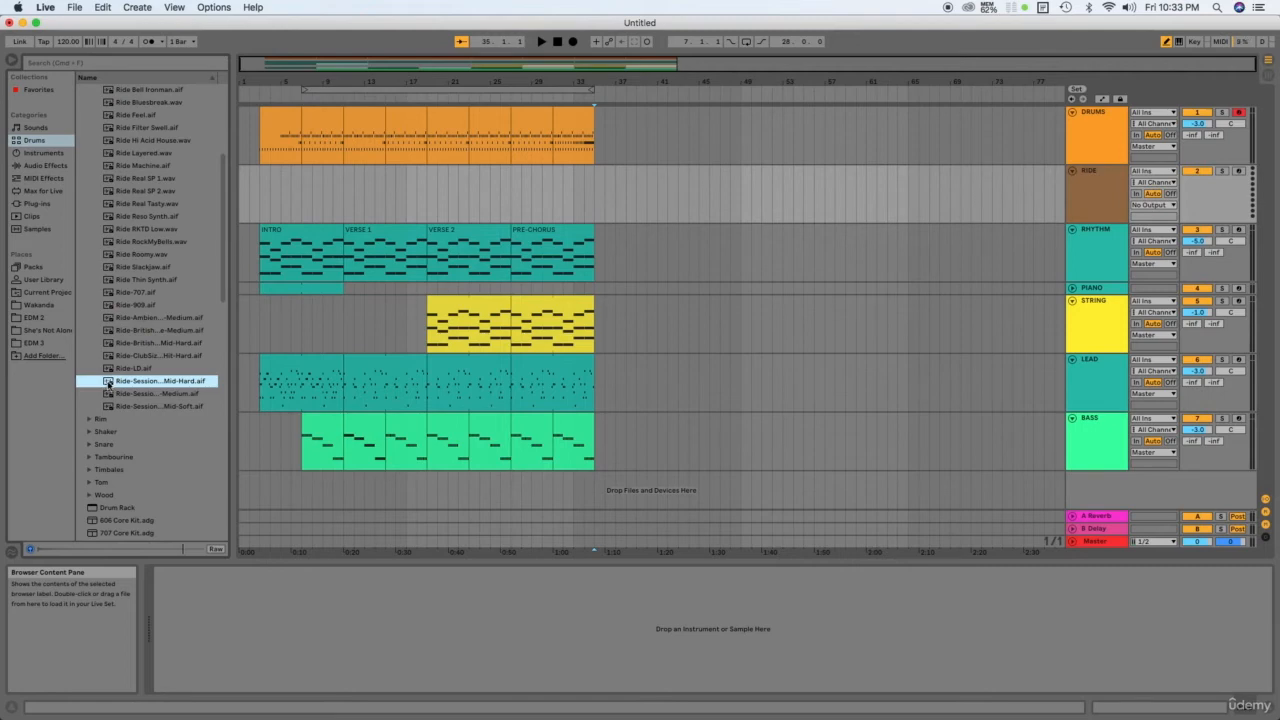
{"action": "left_click_drag", "start_coordinate": [107, 382], "coordinate": [261, 190]}
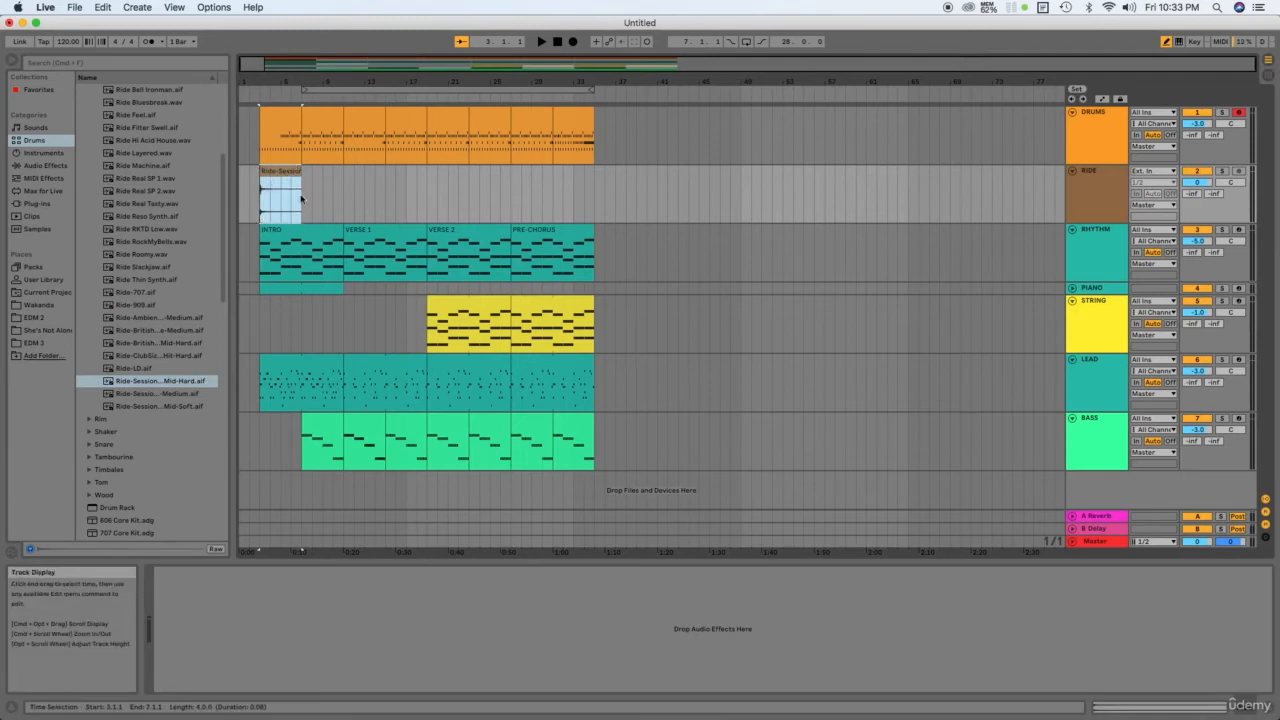
{"action": "left_click", "coordinate": [271, 174]}
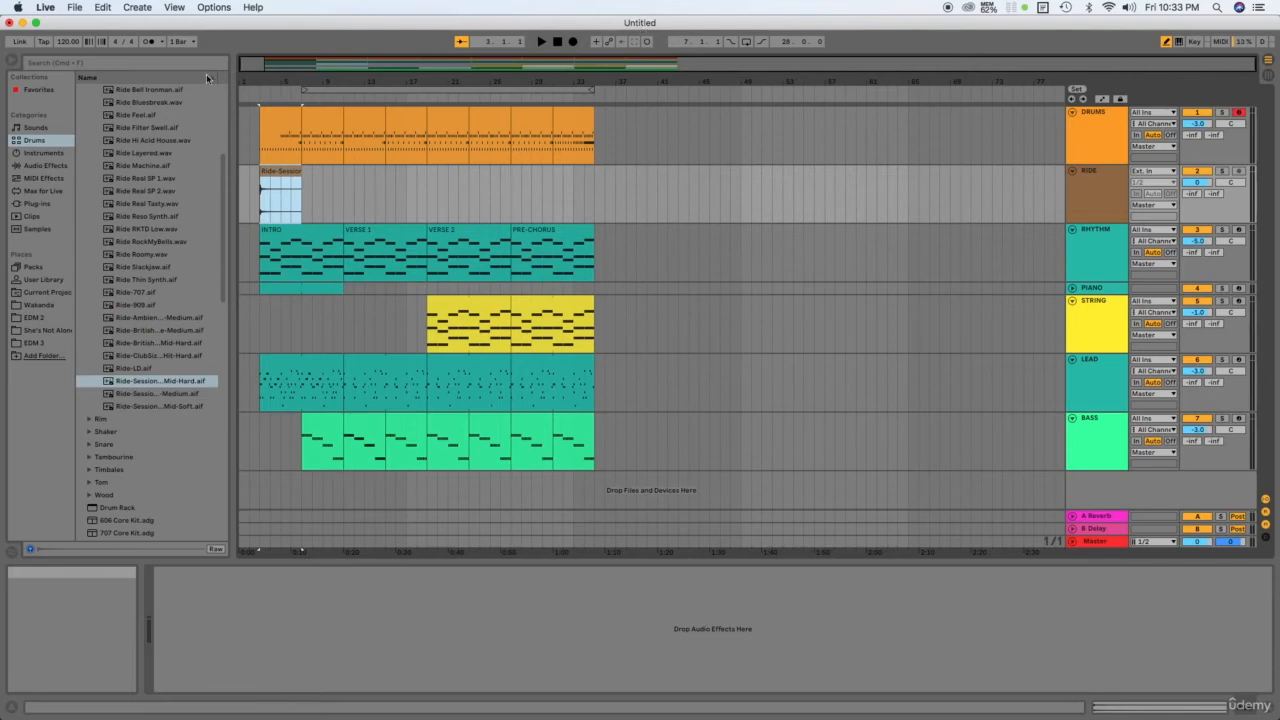
Save the Live Set as EDM 6 in the EDM Tutorial folder
{"action": "left_click", "coordinate": [74, 7]}
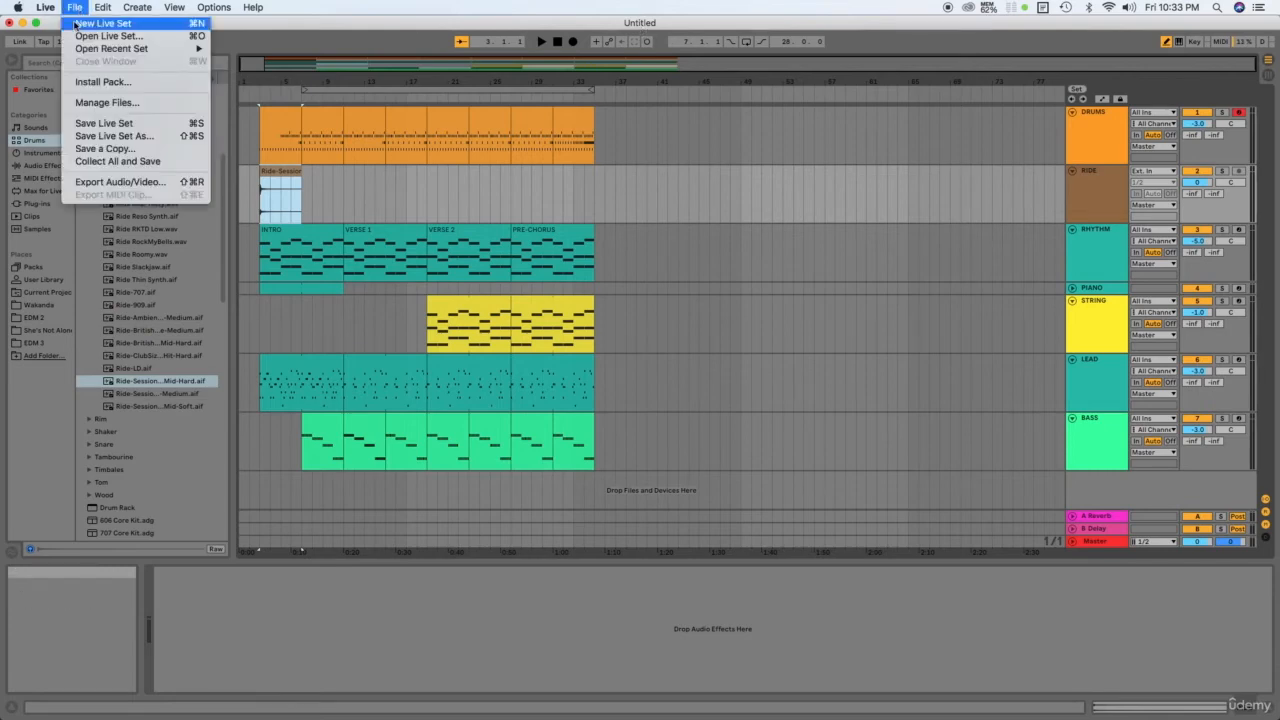
{"action": "left_click", "coordinate": [112, 127]}
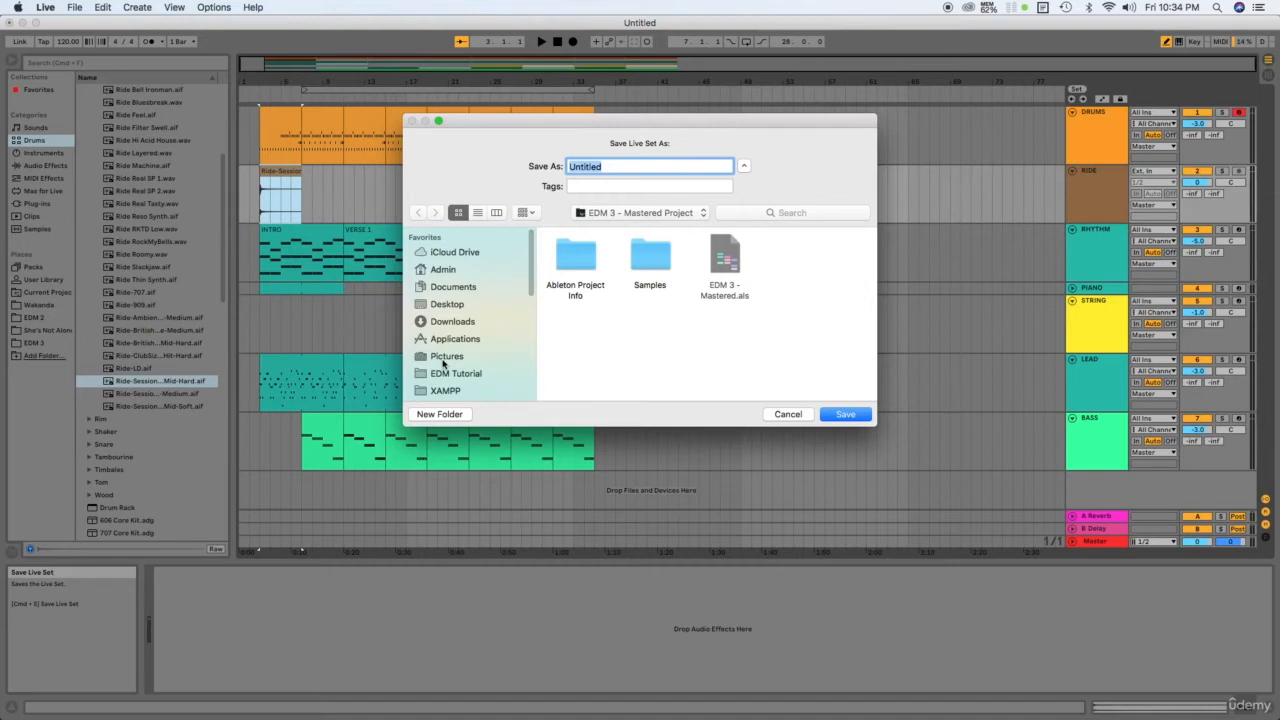
{"action": "left_click", "coordinate": [449, 371]}
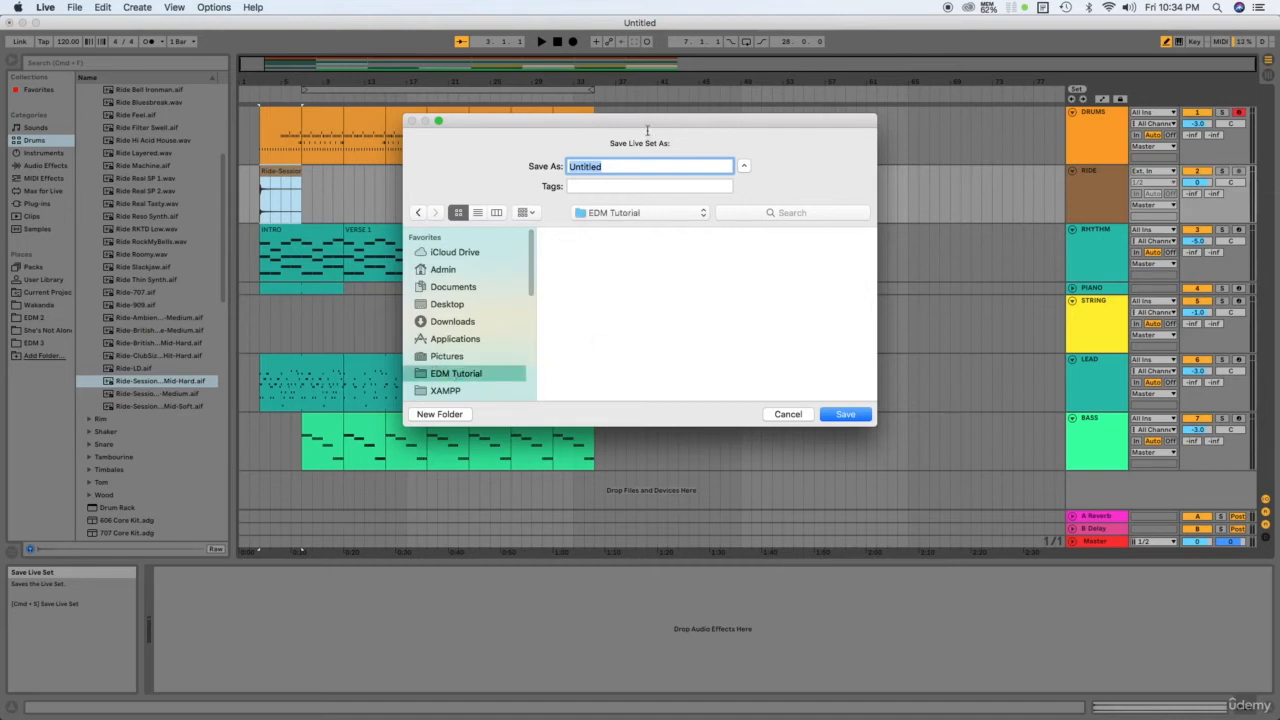
{"action": "double_click", "coordinate": [626, 166]}
{"action": "type", "text": "EDM"}
{"action": "type", "text": "6"}
{"action": "key", "text": "Return"}
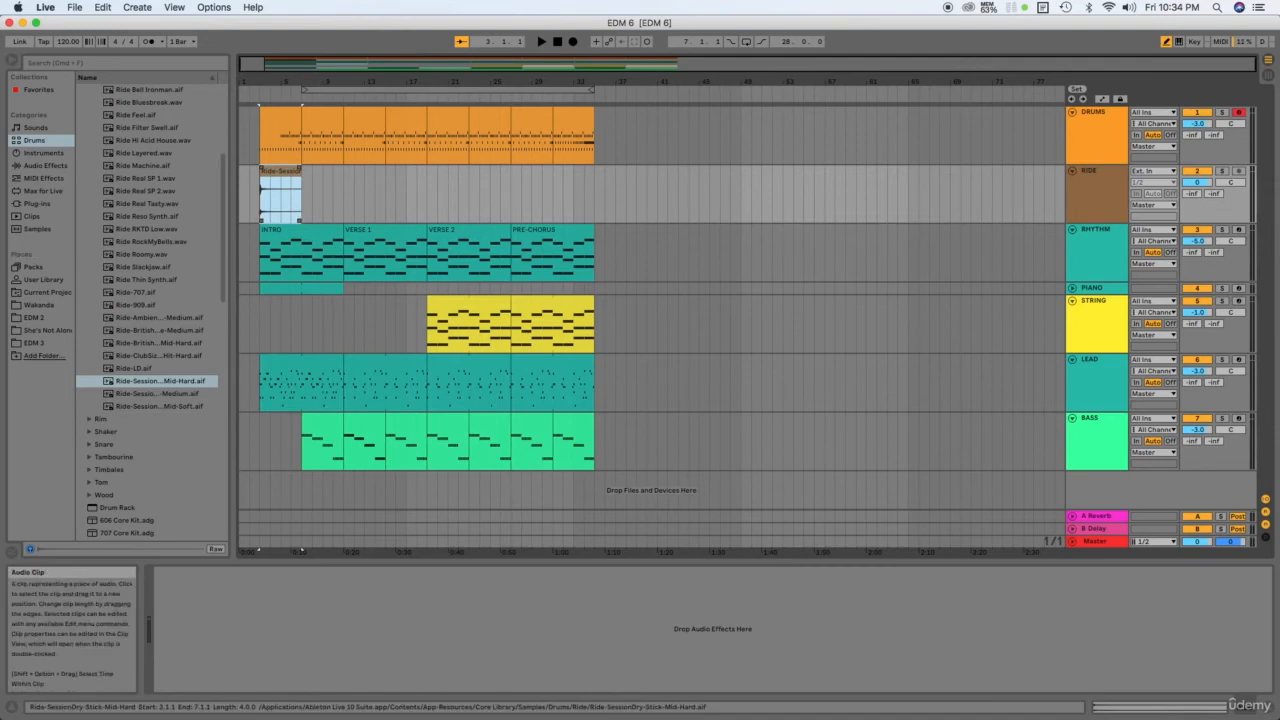
Open the ride clip's sample view and shorten the clip to one bar, ending at 4.1.1
{"action": "double_click", "coordinate": [280, 195]}
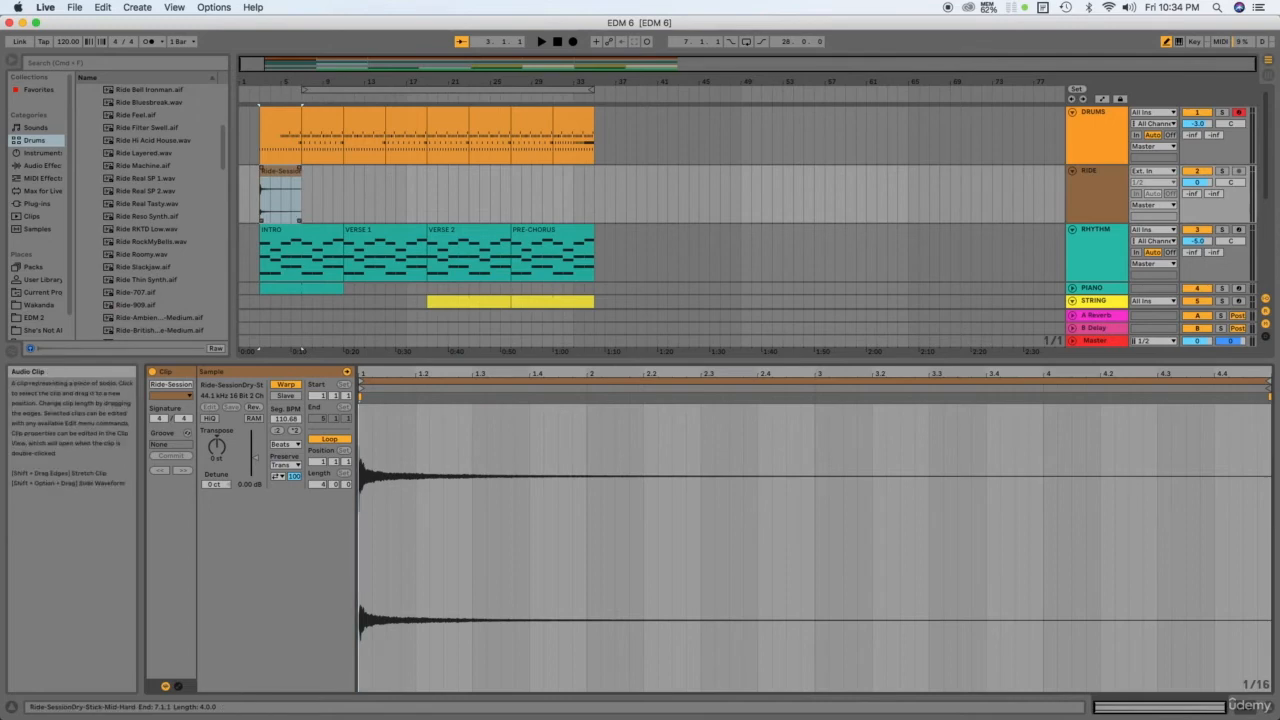
{"action": "left_click_drag", "start_coordinate": [301, 195], "coordinate": [281, 195]}
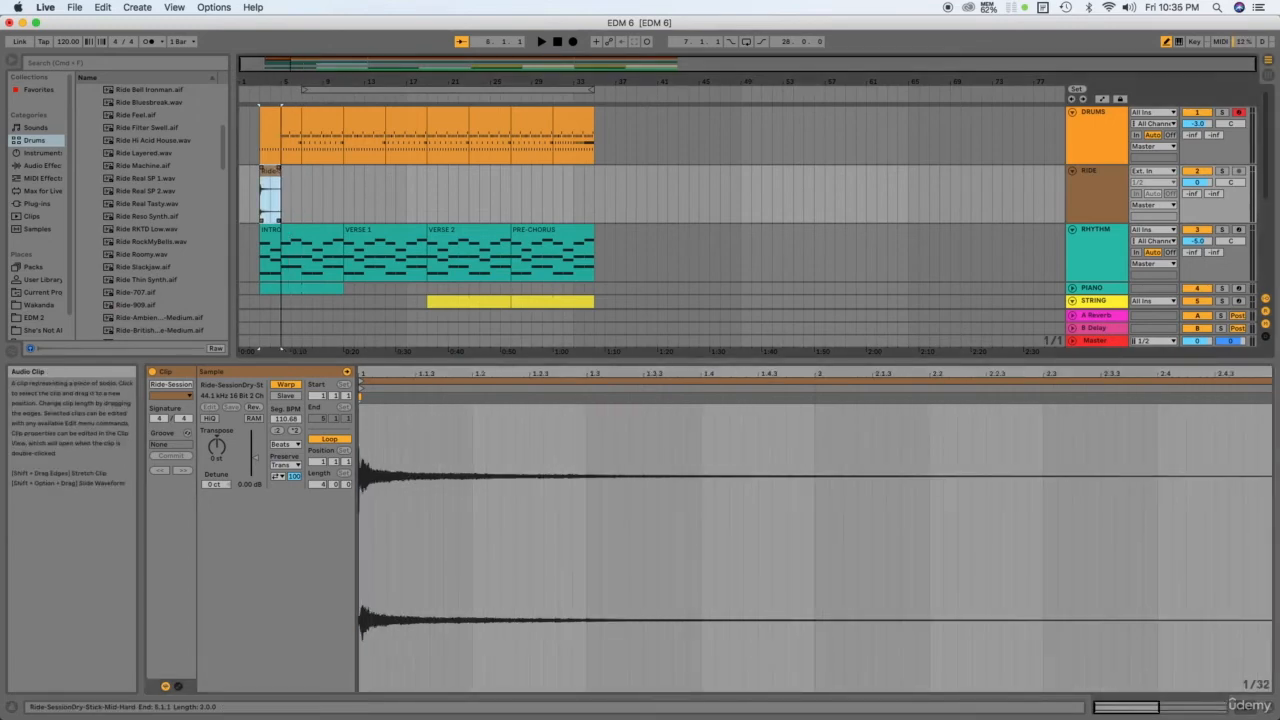
{"action": "left_click_drag", "start_coordinate": [281, 195], "coordinate": [270, 195]}
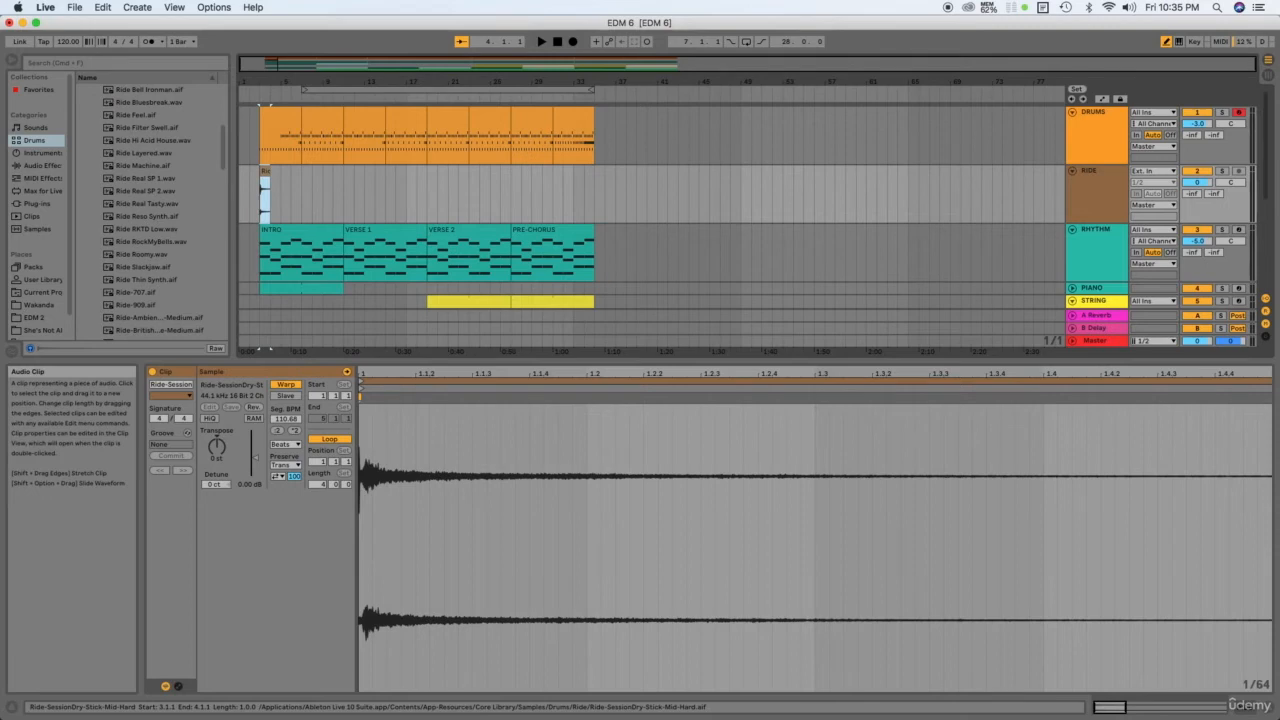
Add a fade-out of about two beats at the ride clip's end and turn off the clip's warping
{"action": "scroll", "coordinate": [263, 195], "scroll_direction": "up", "scroll_amount": 10}
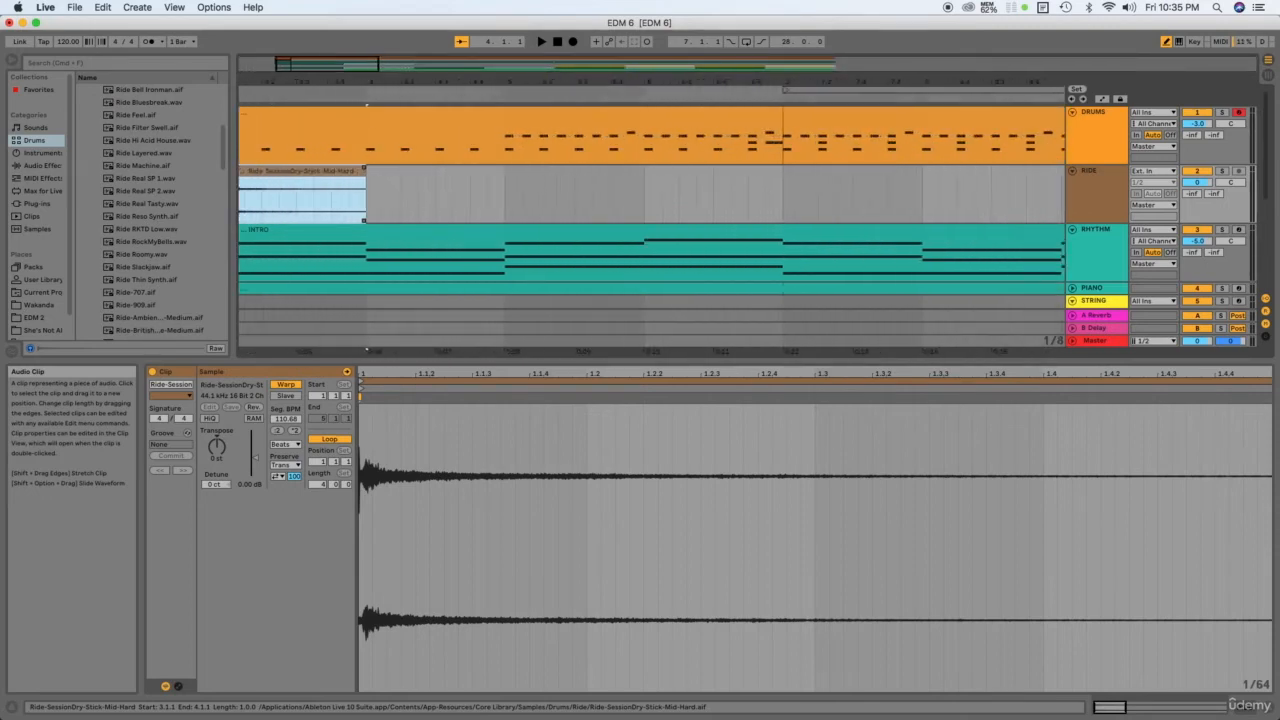
{"action": "scroll", "coordinate": [264, 195], "scroll_direction": "up", "scroll_amount": 3}
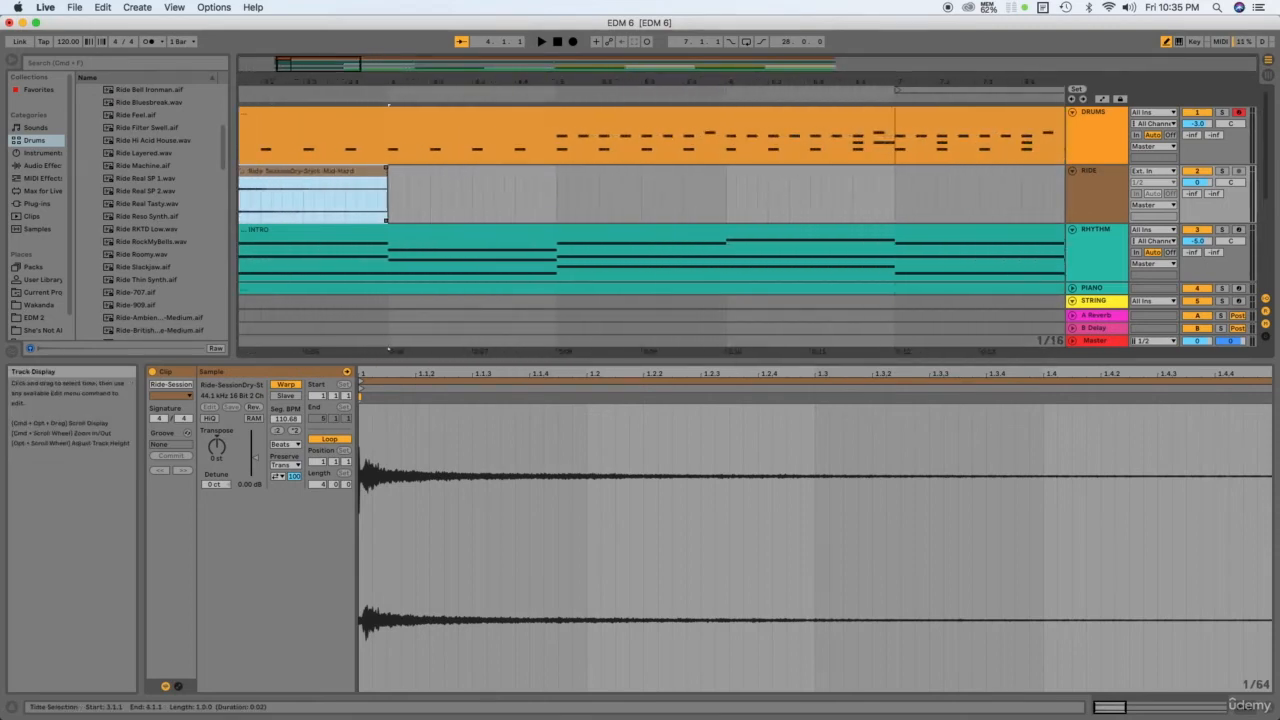
{"action": "left_click_drag", "start_coordinate": [386, 166], "coordinate": [303, 166]}
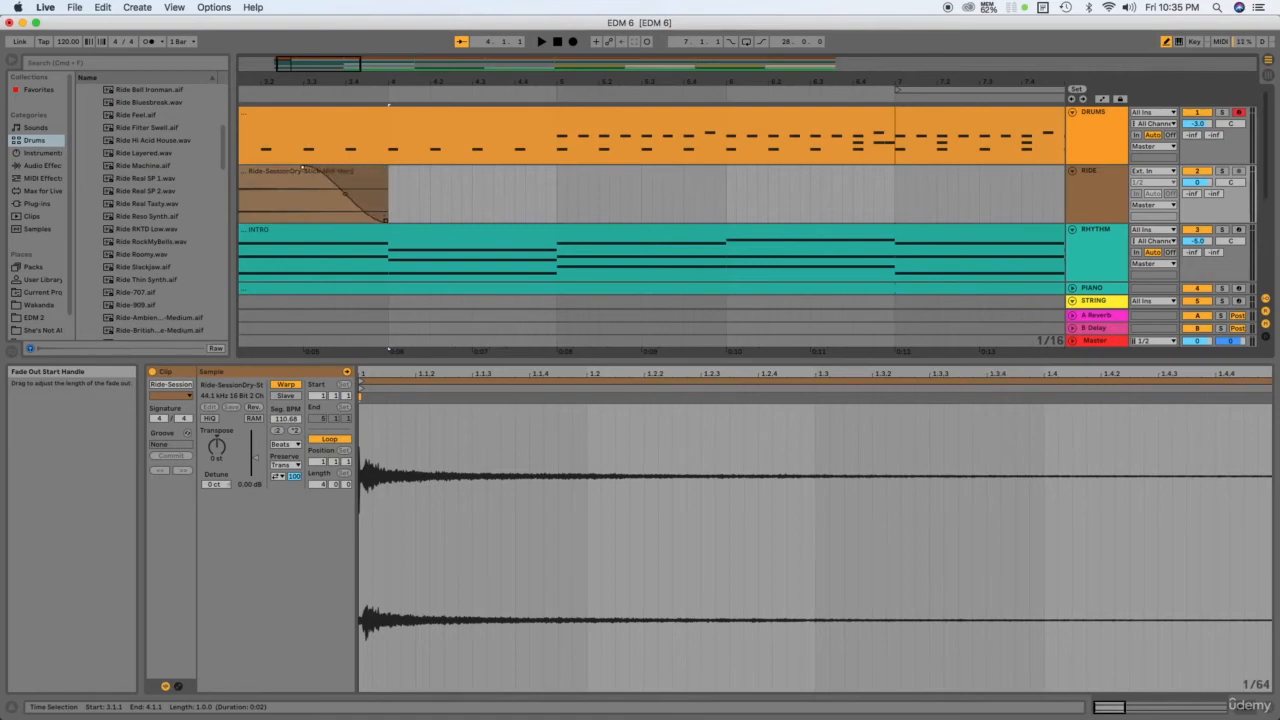
{"action": "scroll", "coordinate": [317, 148], "scroll_direction": "down", "scroll_amount": 10}
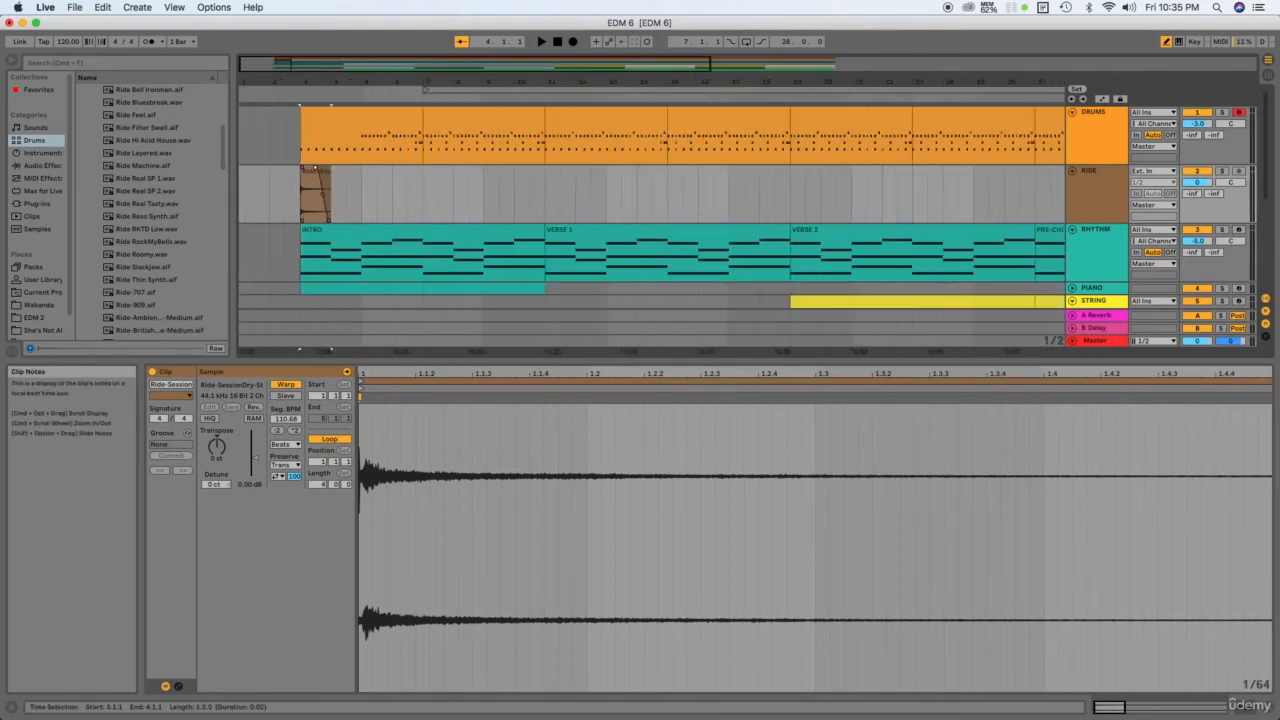
{"action": "scroll", "coordinate": [317, 148], "scroll_direction": "down", "scroll_amount": 3}
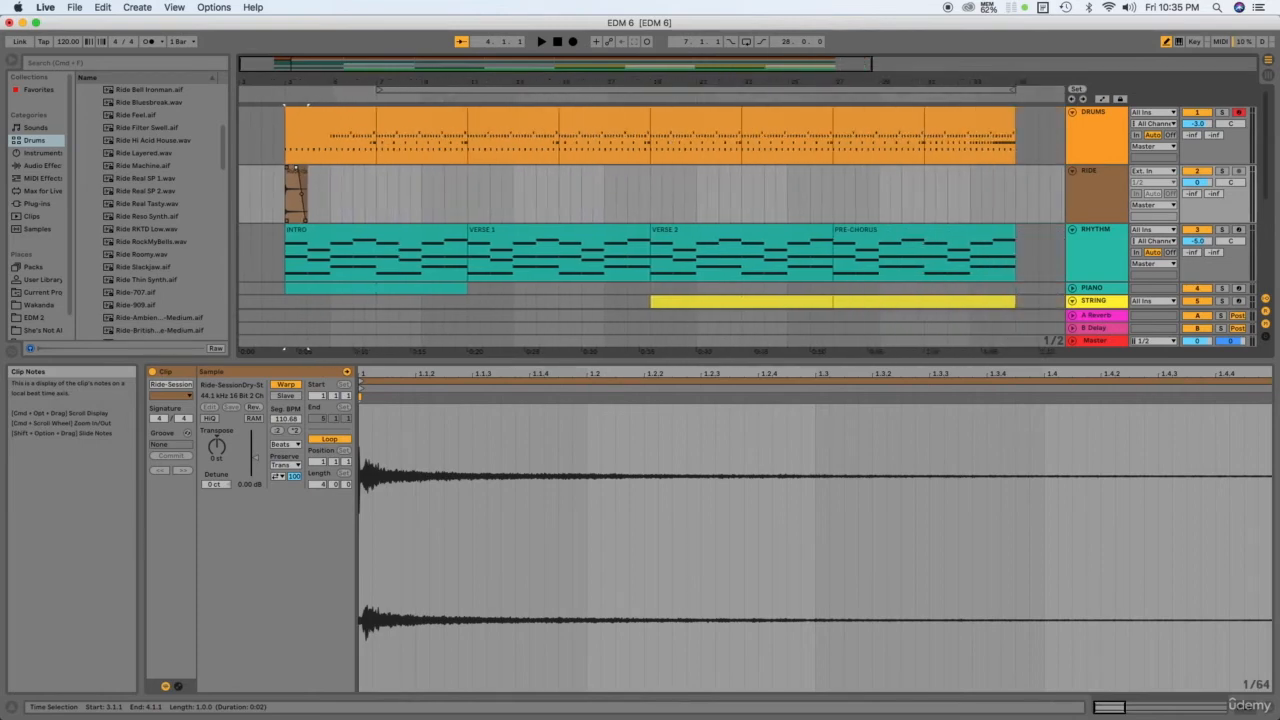
{"action": "scroll", "coordinate": [317, 148], "scroll_direction": "down", "scroll_amount": 4}
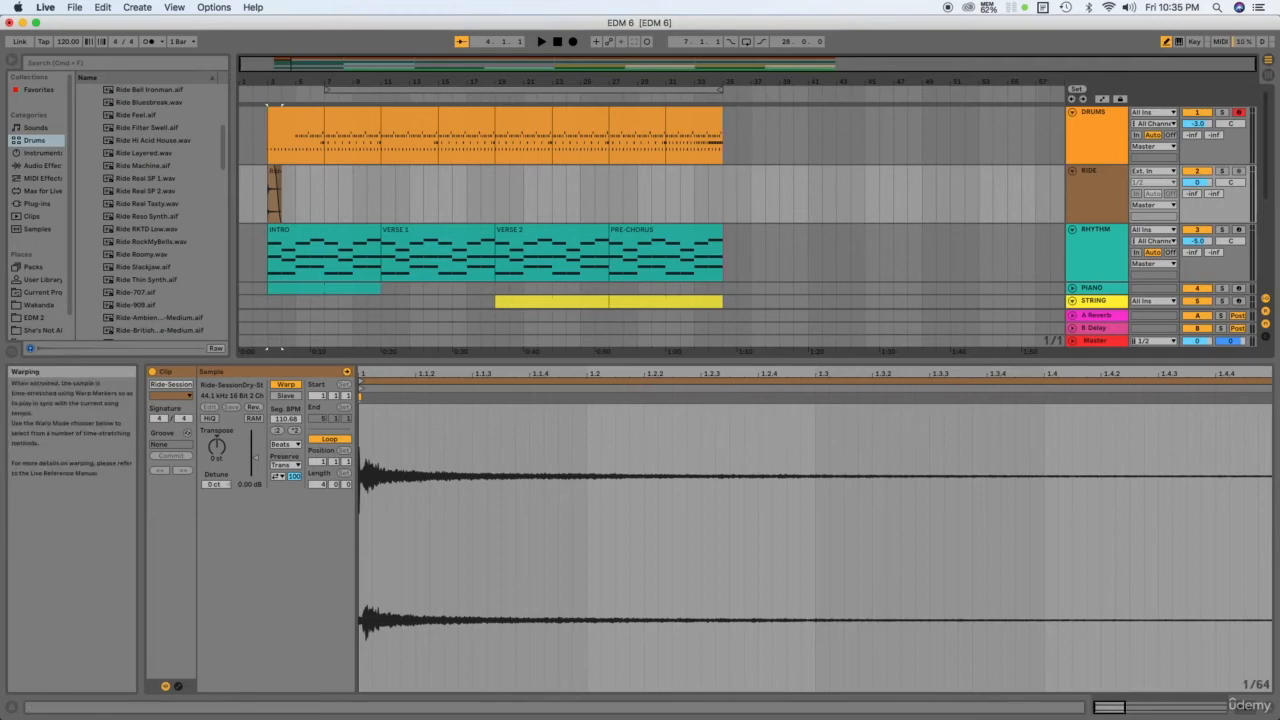
{"action": "left_click", "coordinate": [286, 385]}
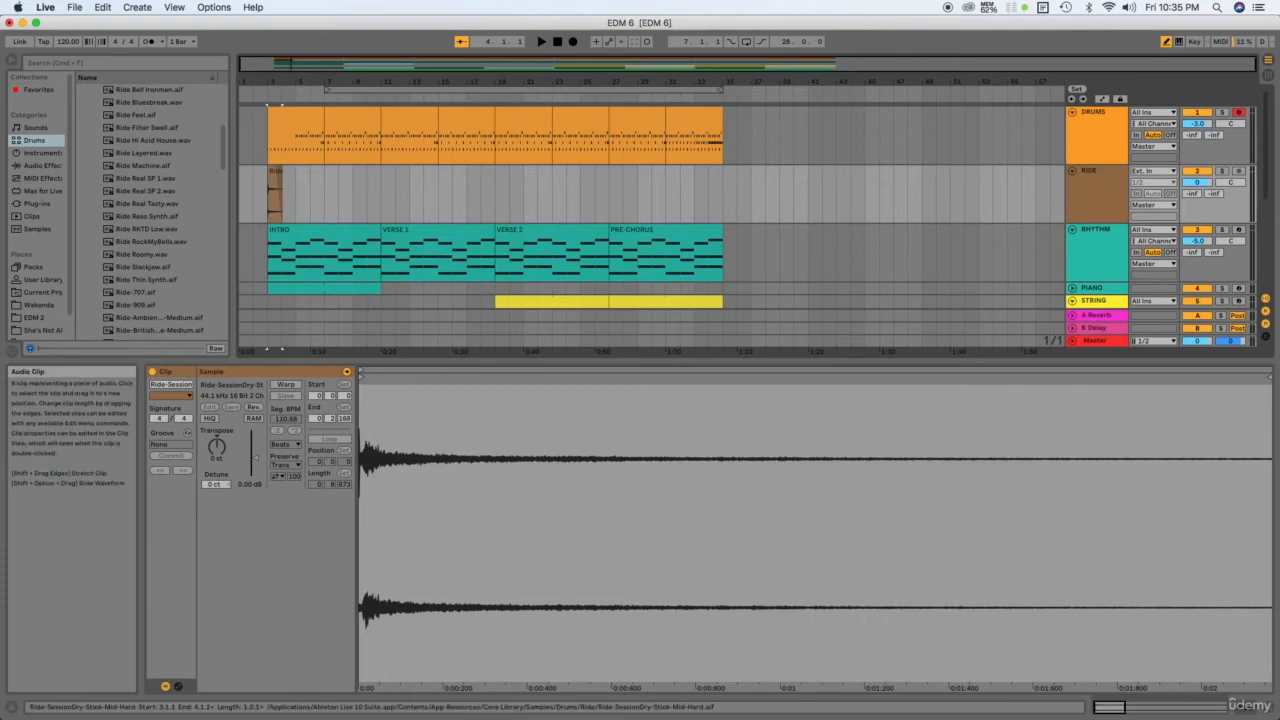
Copy the ride clip to bar 5 on the RIDE track
{"action": "left_click", "coordinate": [275, 171]}
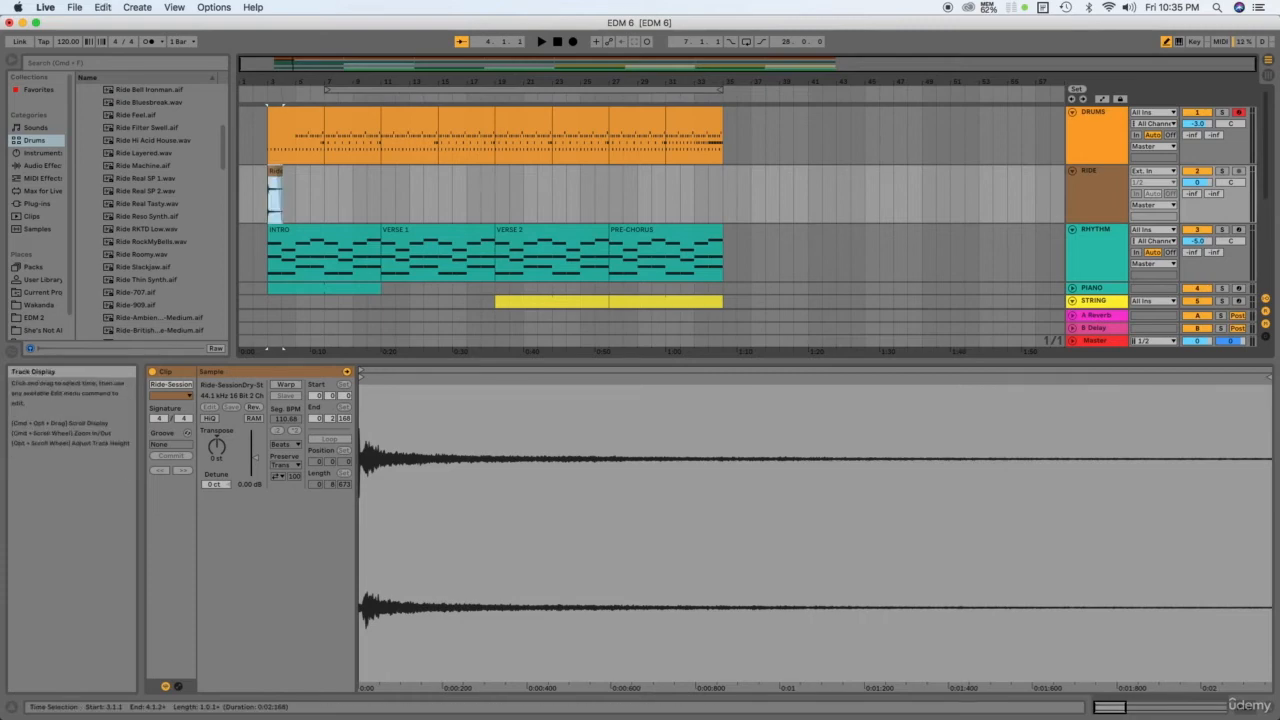
{"action": "left_click", "coordinate": [297, 195]}
{"action": "key", "text": "super+v"}
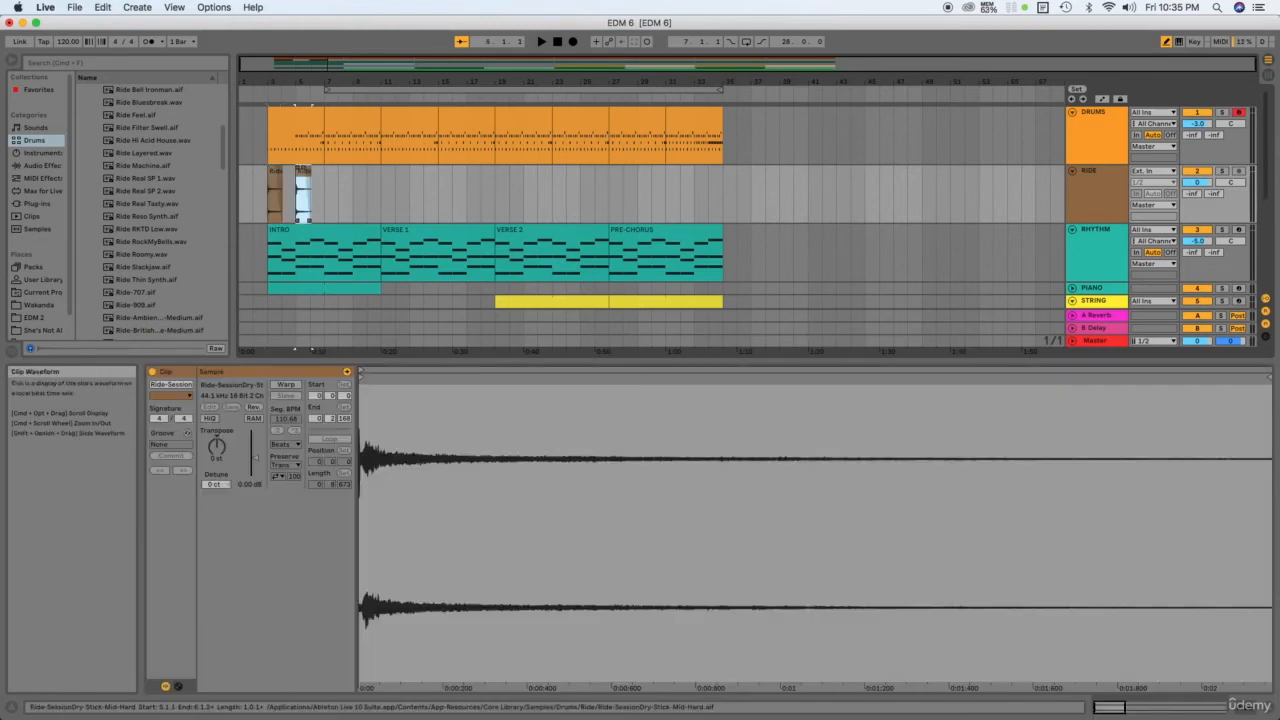
Reverse the sample of the copied ride clip at bar 5
{"action": "right_click", "coordinate": [302, 186]}
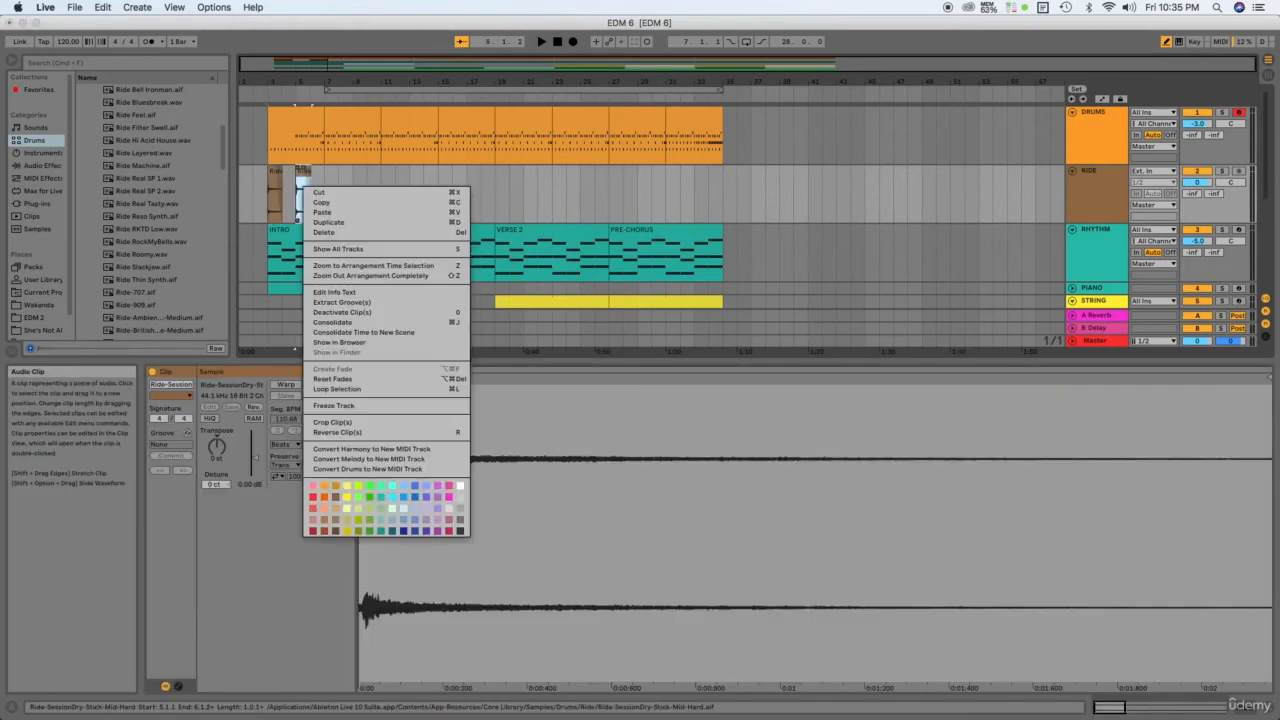
{"action": "key", "text": "Escape"}
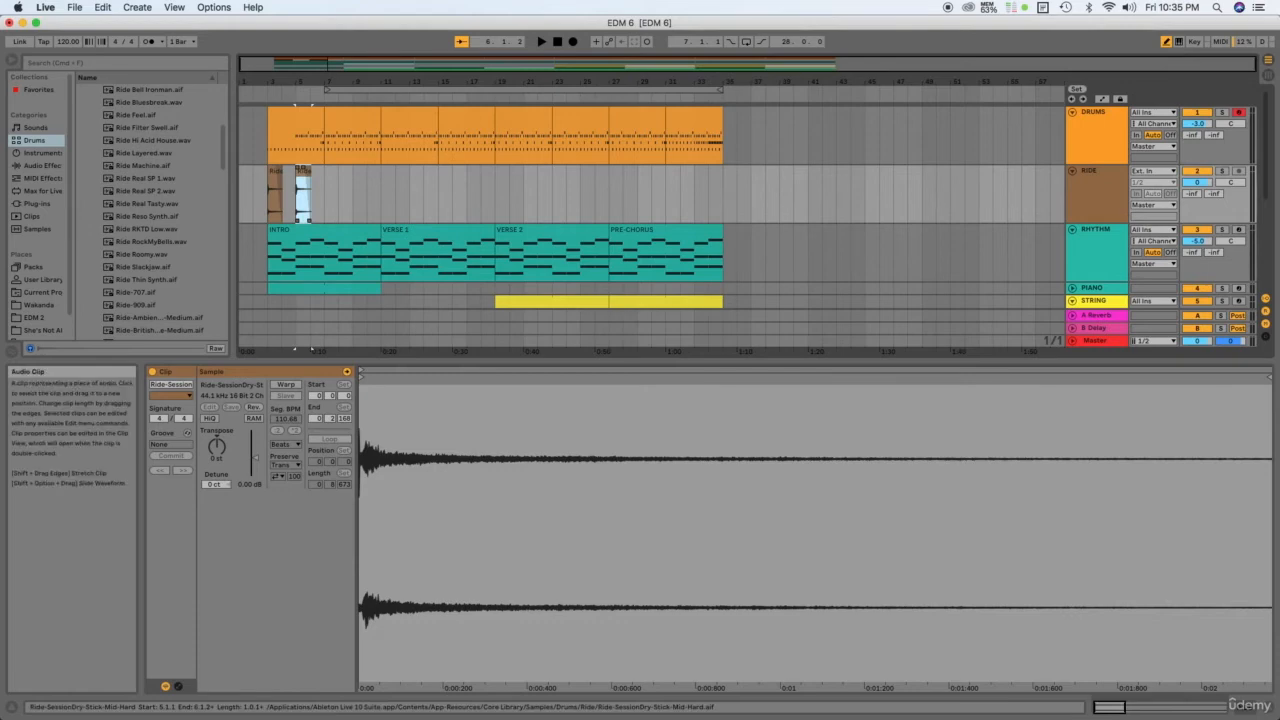
{"action": "left_click", "coordinate": [258, 540]}
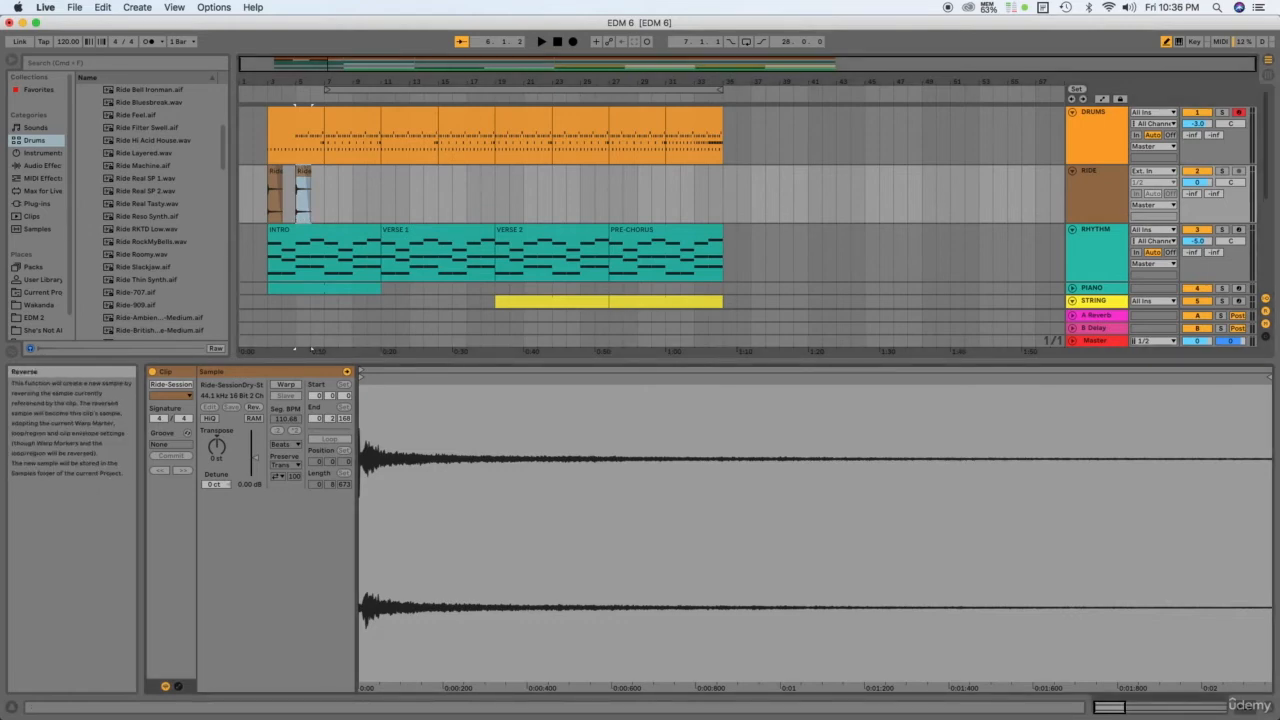
{"action": "left_click", "coordinate": [253, 407]}
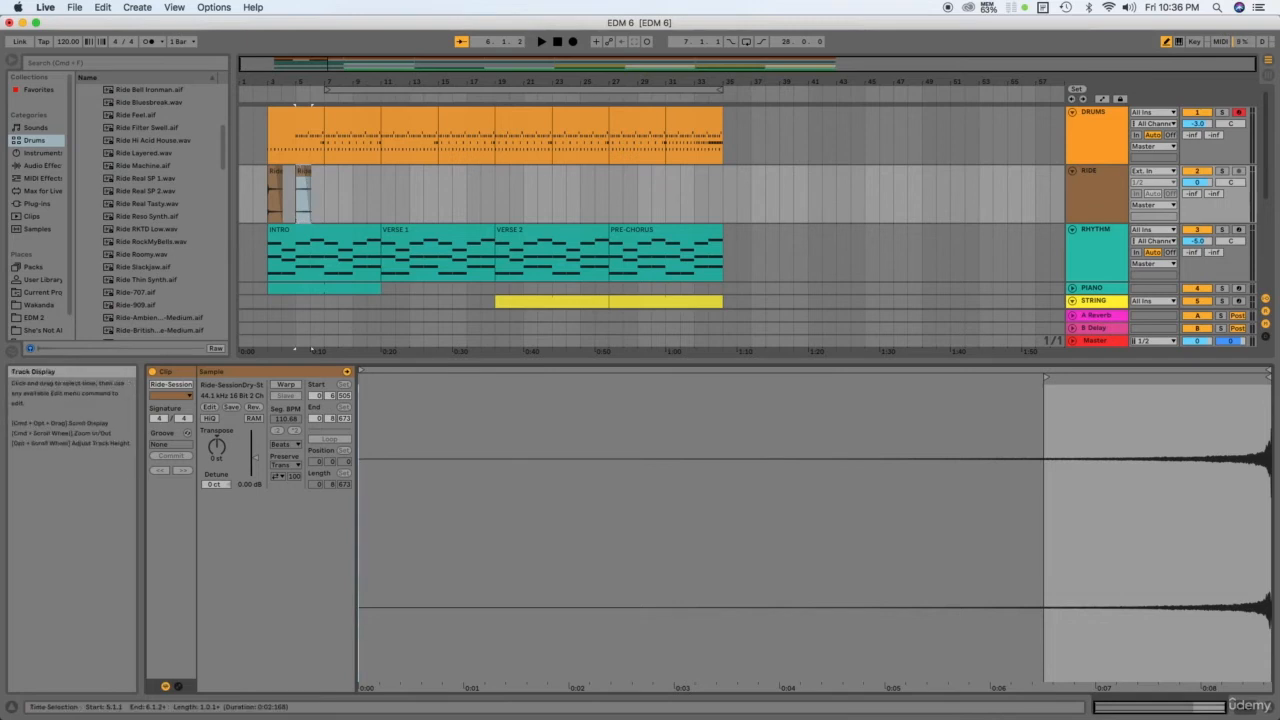
Delete the ride copy at bar 5 and undo the earlier ride edits back to the original four-bar clip at bar 3
{"action": "key", "text": "r"}
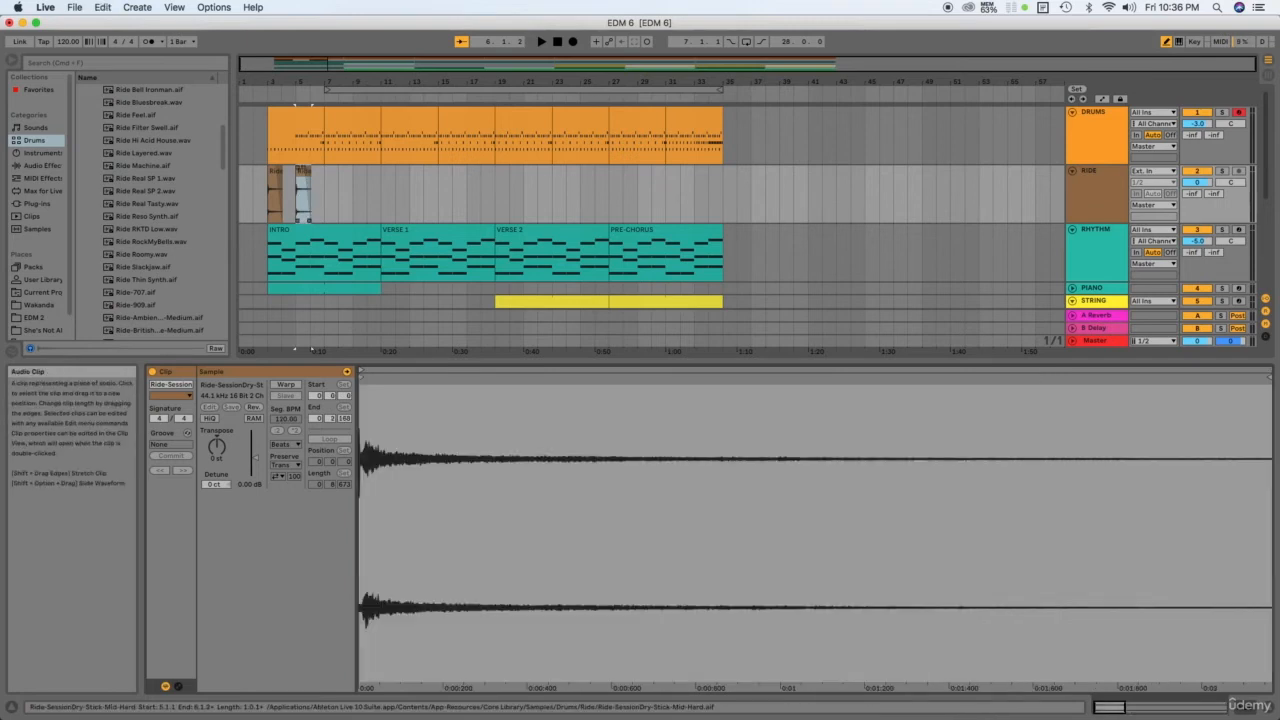
{"action": "key", "text": "Delete"}
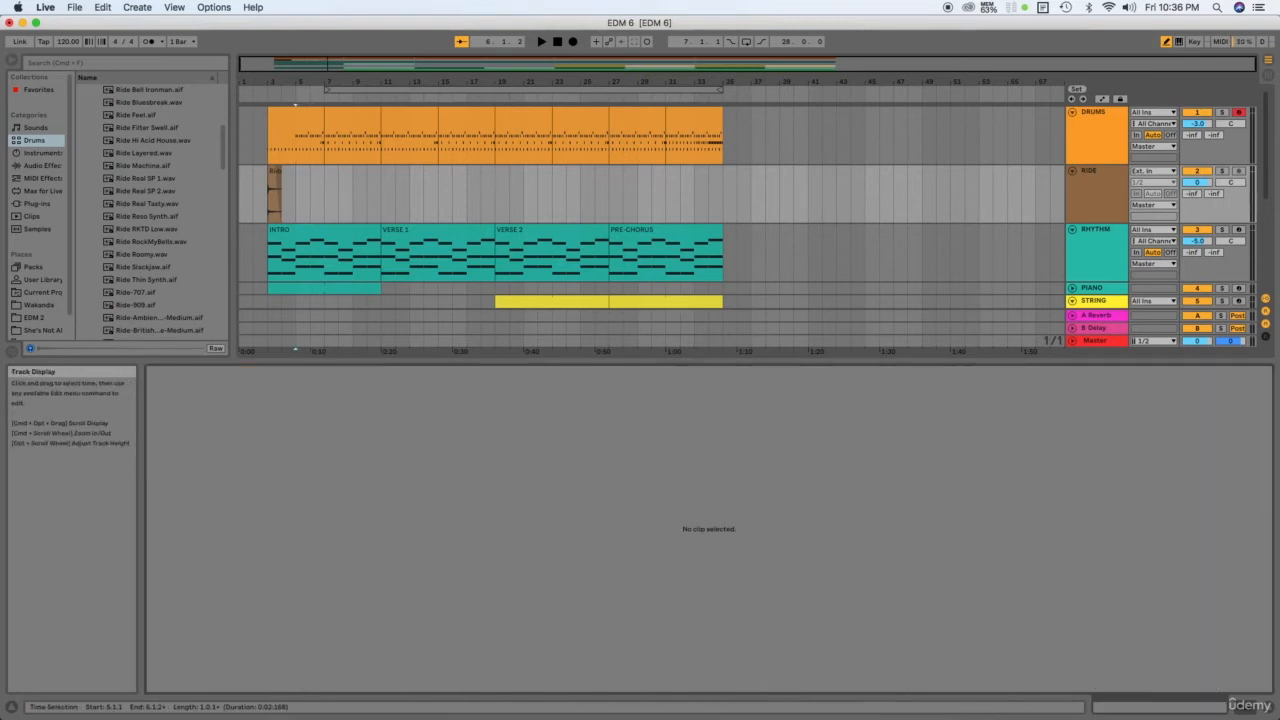
{"action": "key", "text": "super+z"}
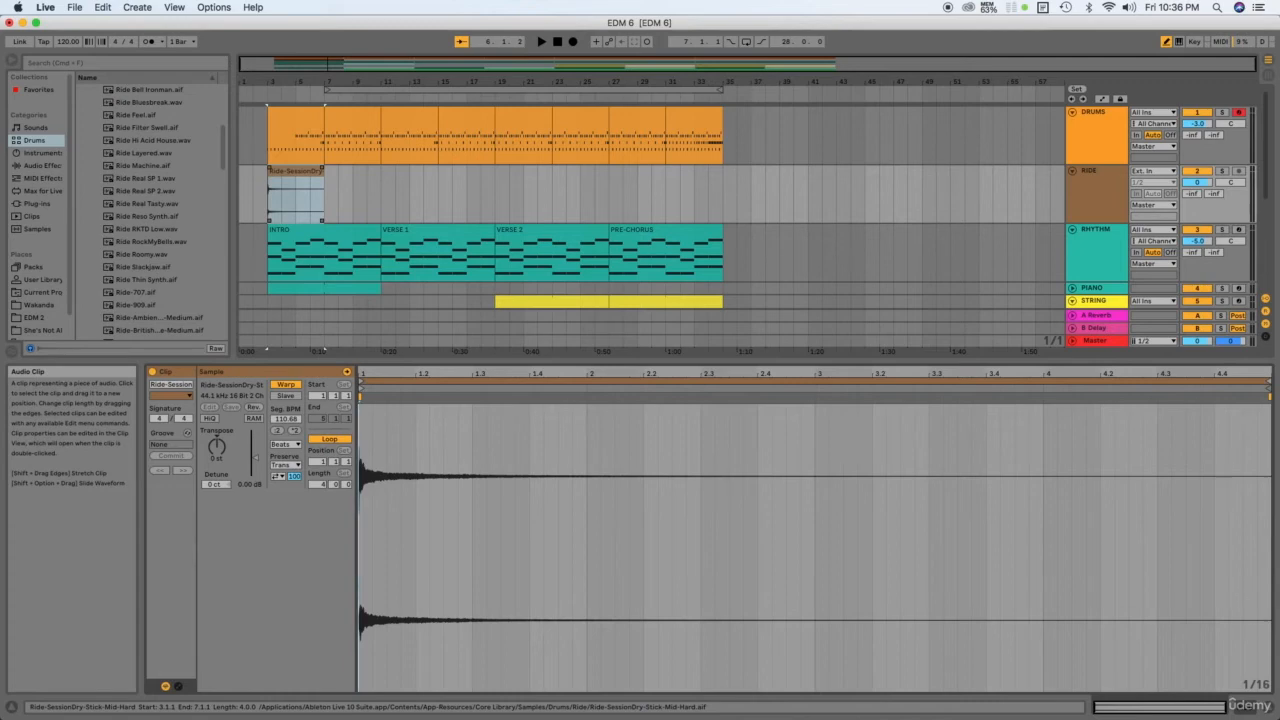
Copy the four-bar ride clip and paste it at bar 7 on the RIDE track
{"action": "right_click", "coordinate": [291, 181]}
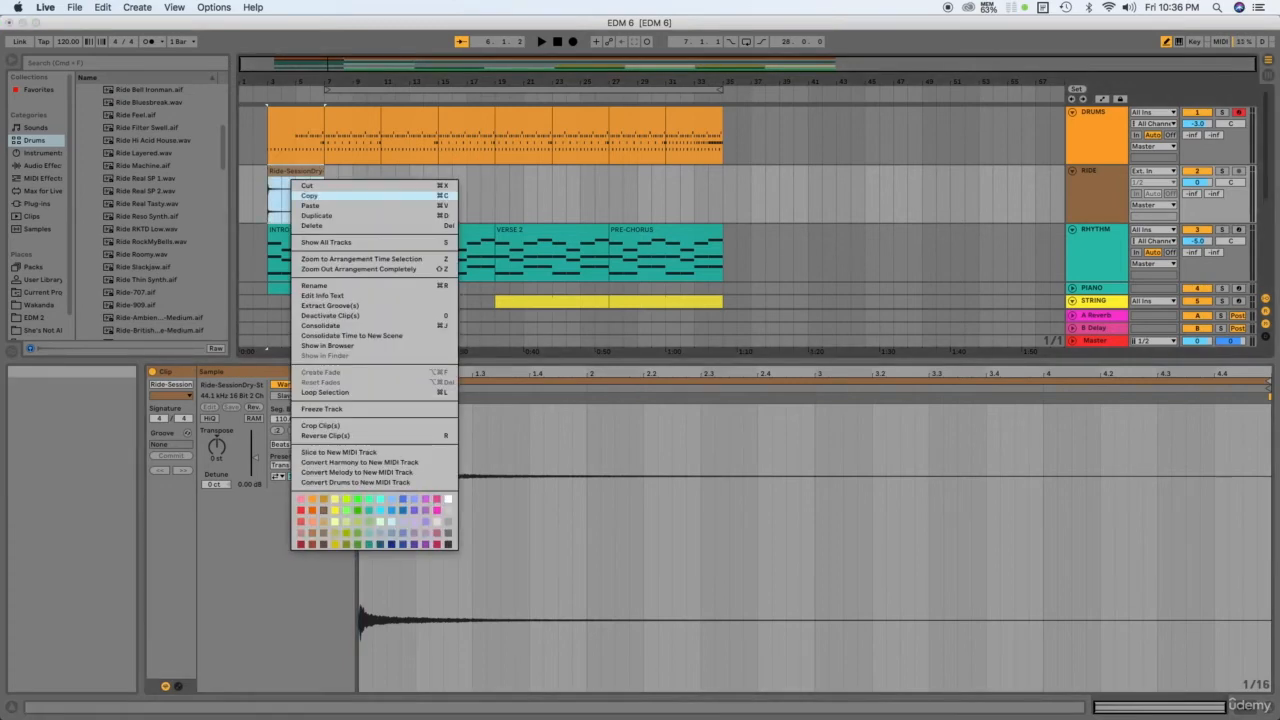
{"action": "left_click", "coordinate": [310, 196]}
{"action": "left_click", "coordinate": [325, 200]}
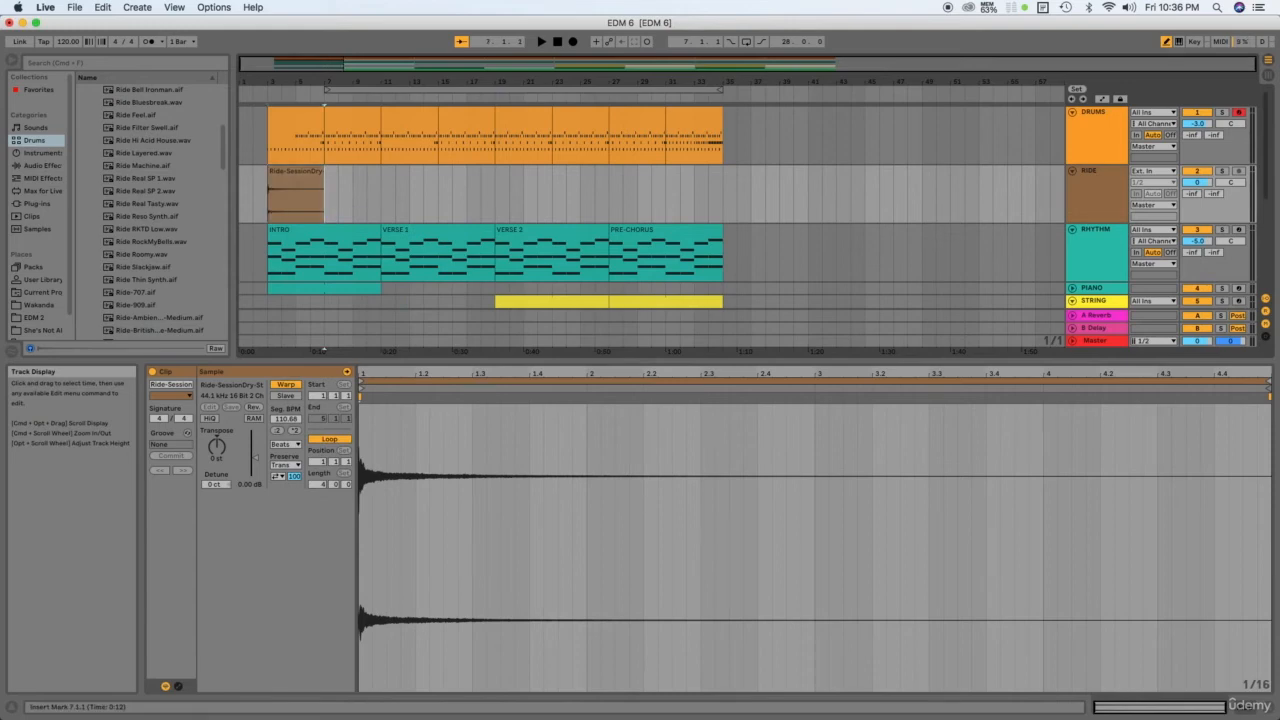
{"action": "key", "text": "super+v"}
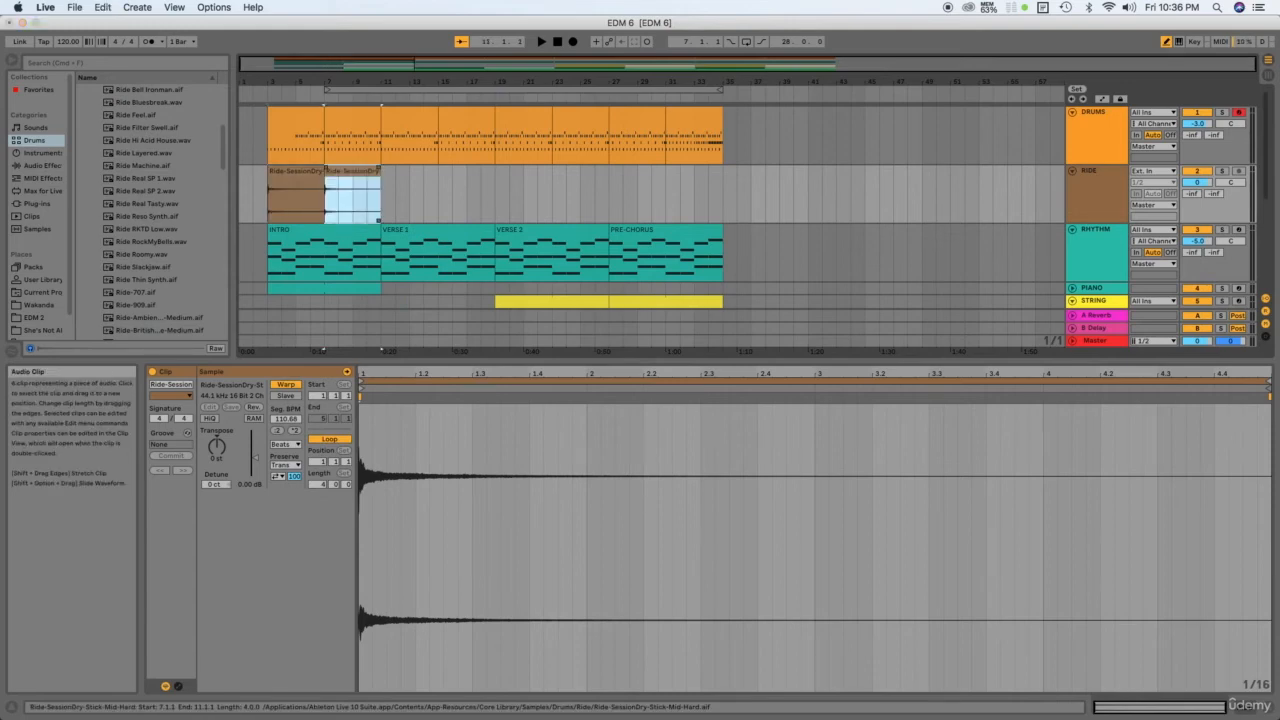
Turn off warping for the ride copy, keeping its end at bar 11, and reverse its sample
{"action": "right_click", "coordinate": [347, 182]}
{"action": "key", "text": "Escape"}
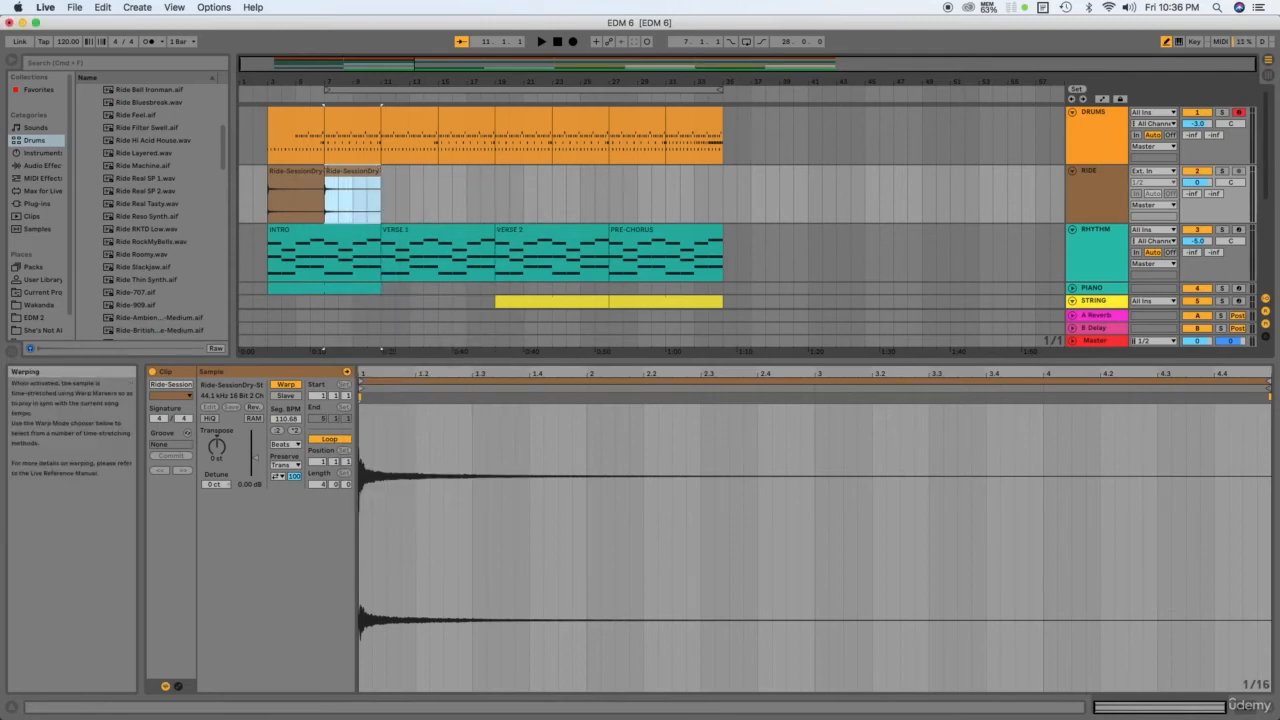
{"action": "left_click", "coordinate": [286, 384]}
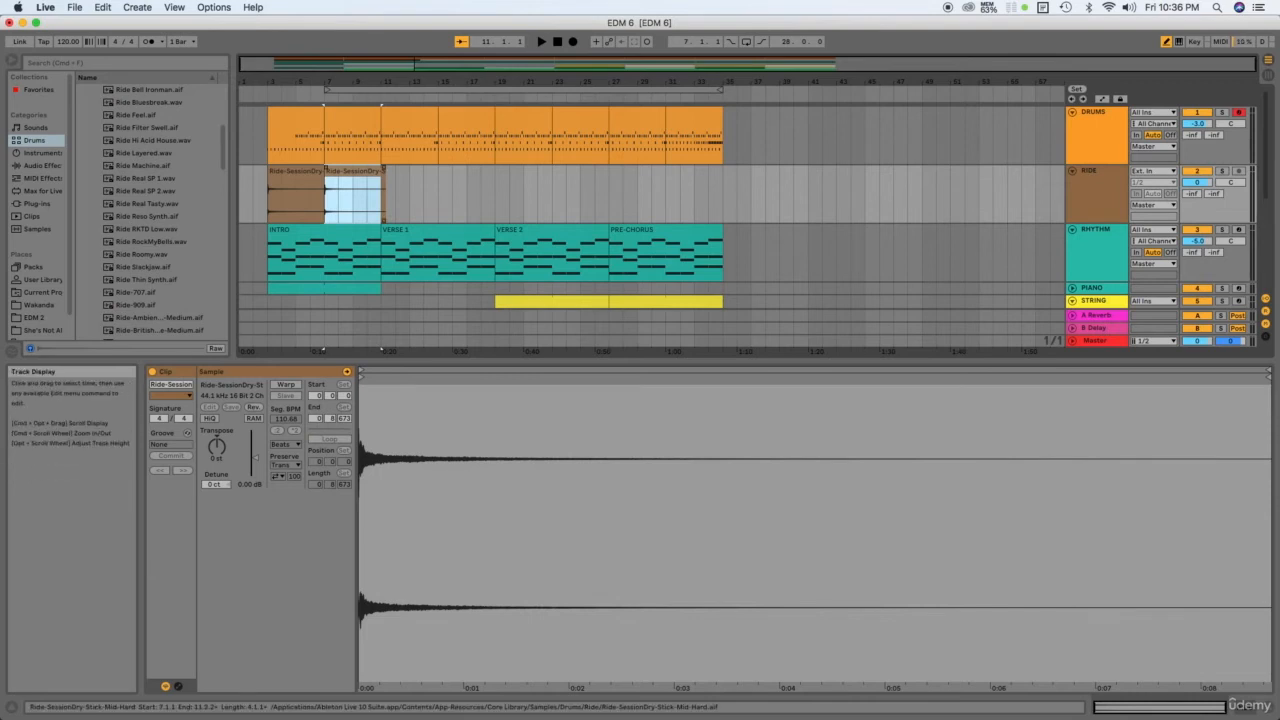
{"action": "left_click", "coordinate": [368, 171]}
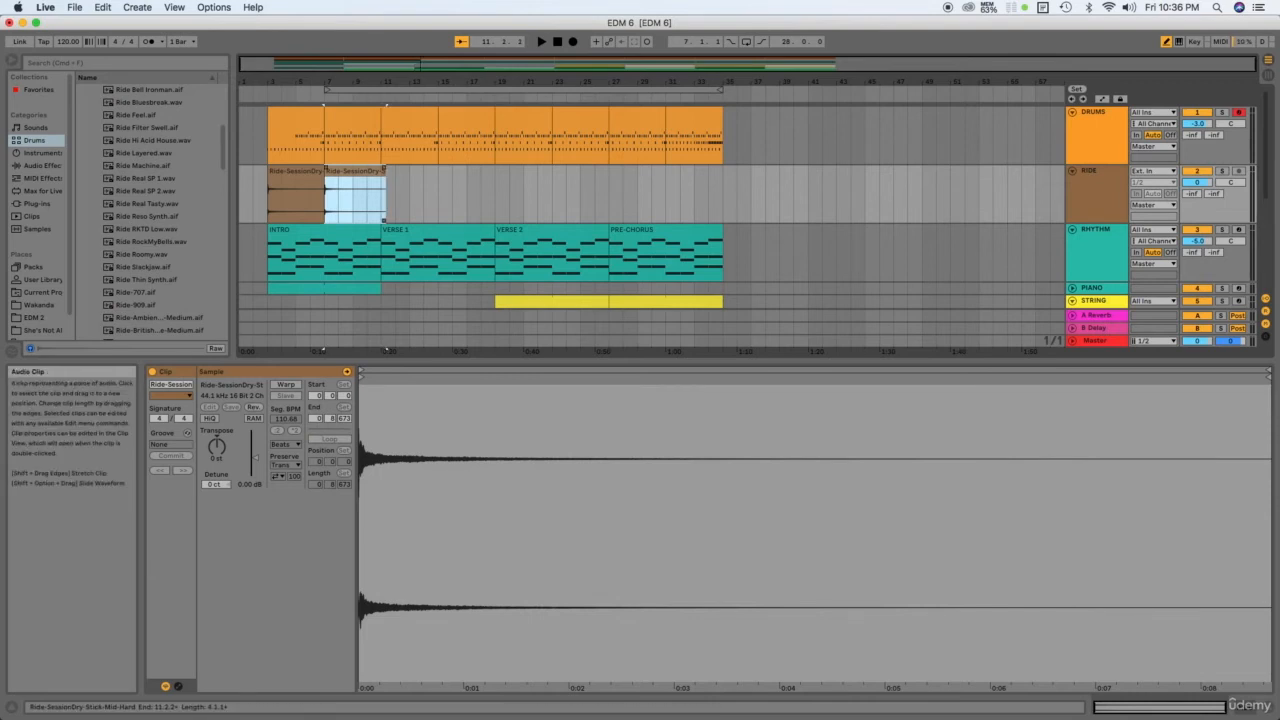
{"action": "left_click_drag", "start_coordinate": [384, 219], "coordinate": [380, 219]}
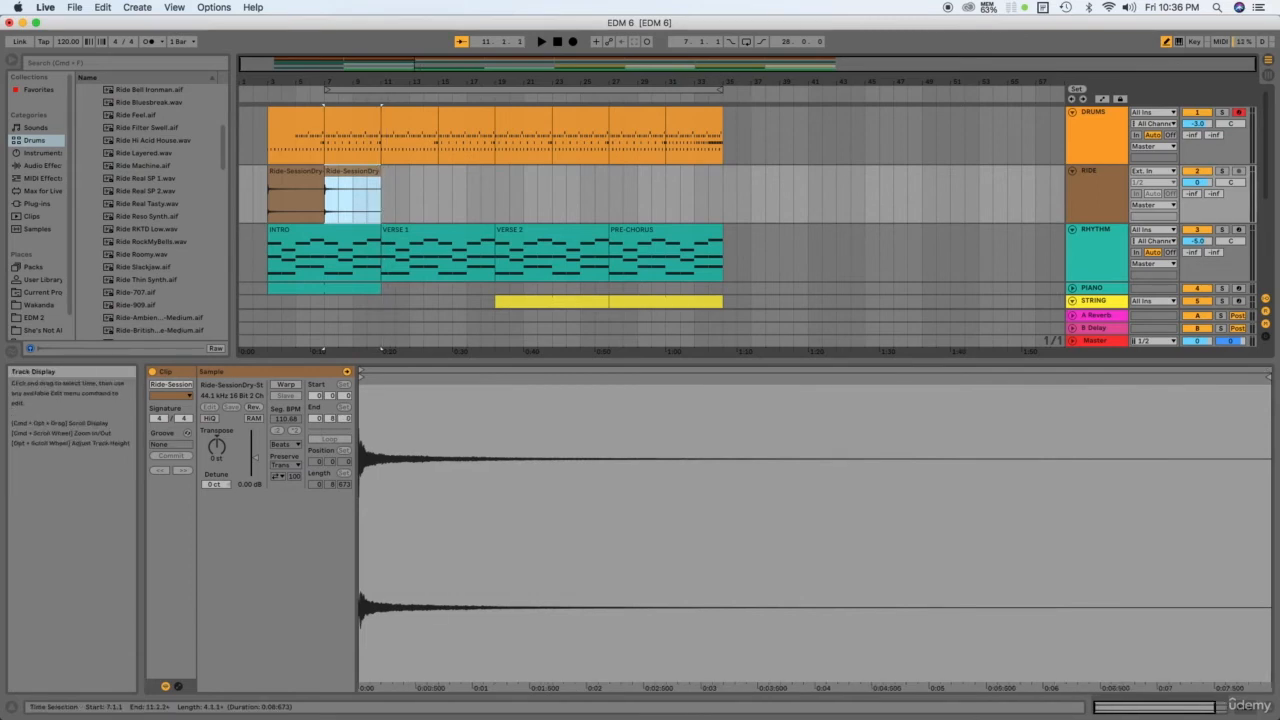
{"action": "left_click", "coordinate": [254, 407]}
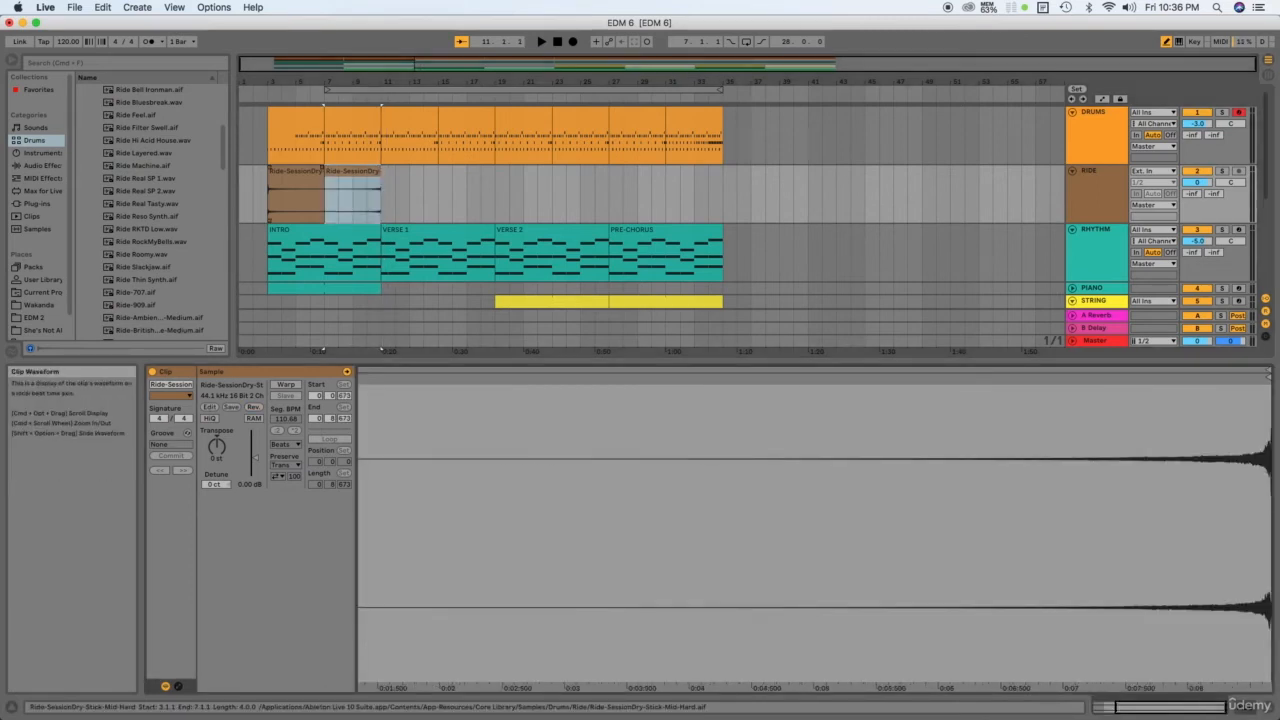
Shorten the original ride clip to one bar at bar 3 and place the reversed clip's final bar before it at bar 2
{"action": "left_click", "coordinate": [296, 196]}
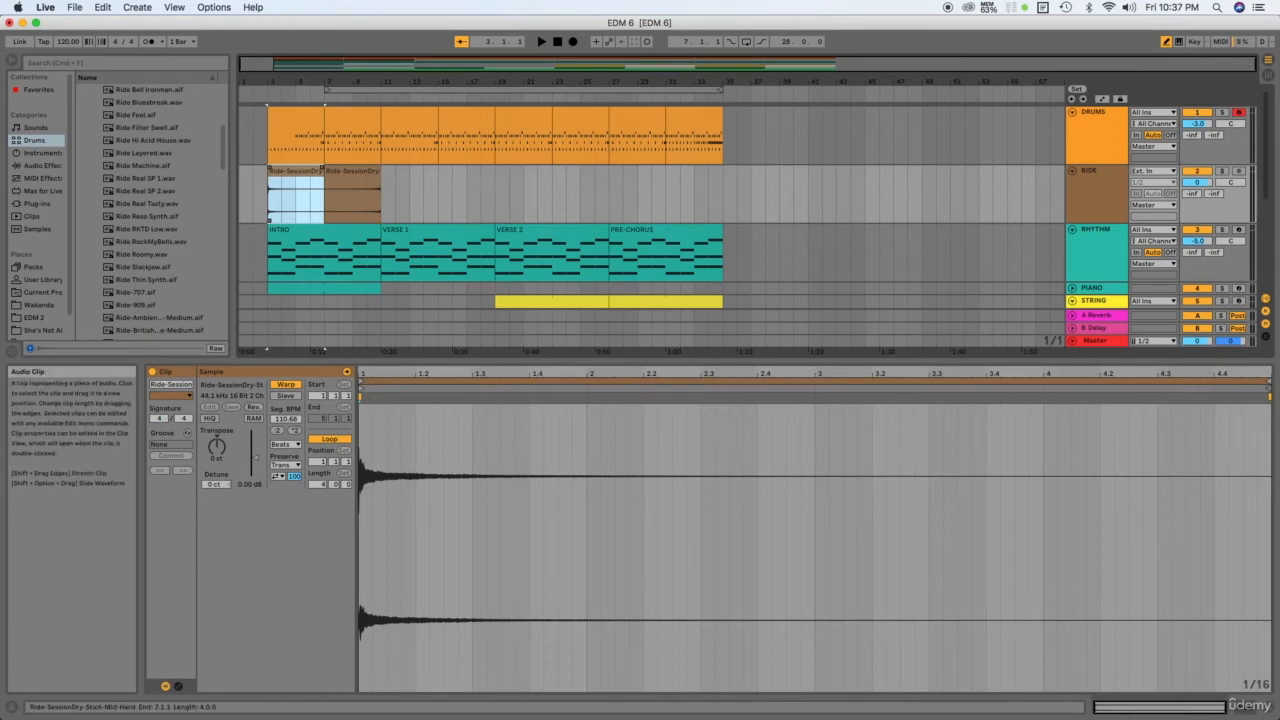
{"action": "left_click_drag", "start_coordinate": [323, 171], "coordinate": [259, 174]}
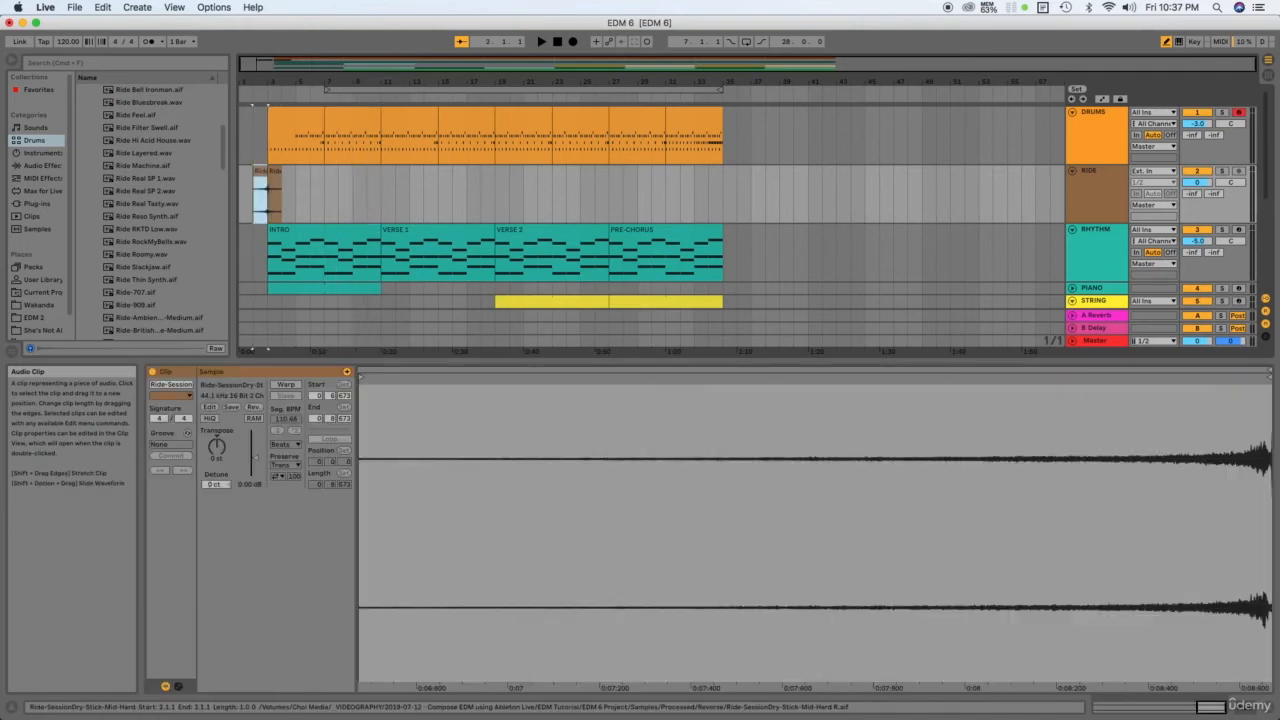
Add a fade-in of about two beats to the reversed ride clip and a fade-out of about two beats to the normal one
{"action": "scroll", "coordinate": [264, 190], "scroll_direction": "up", "scroll_amount": 3}
{"action": "scroll", "coordinate": [246, 190], "scroll_direction": "up", "scroll_amount": 5}
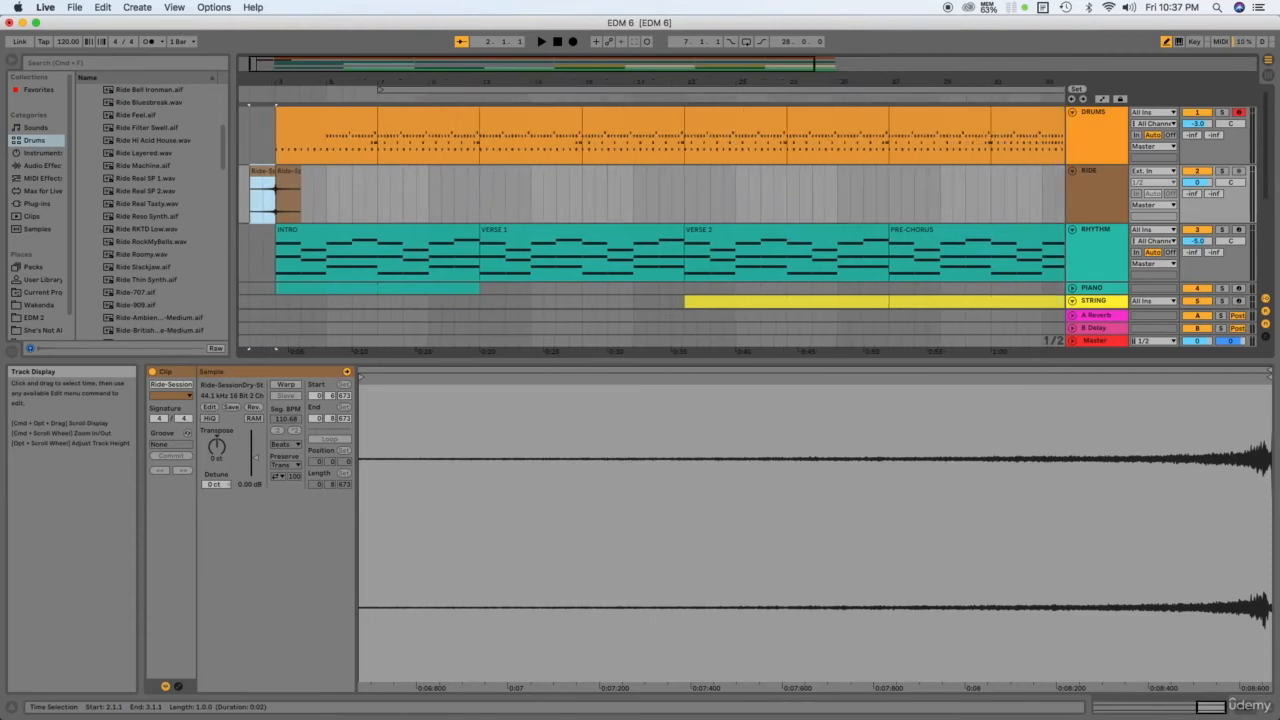
{"action": "scroll", "coordinate": [246, 190], "scroll_direction": "up", "scroll_amount": 8}
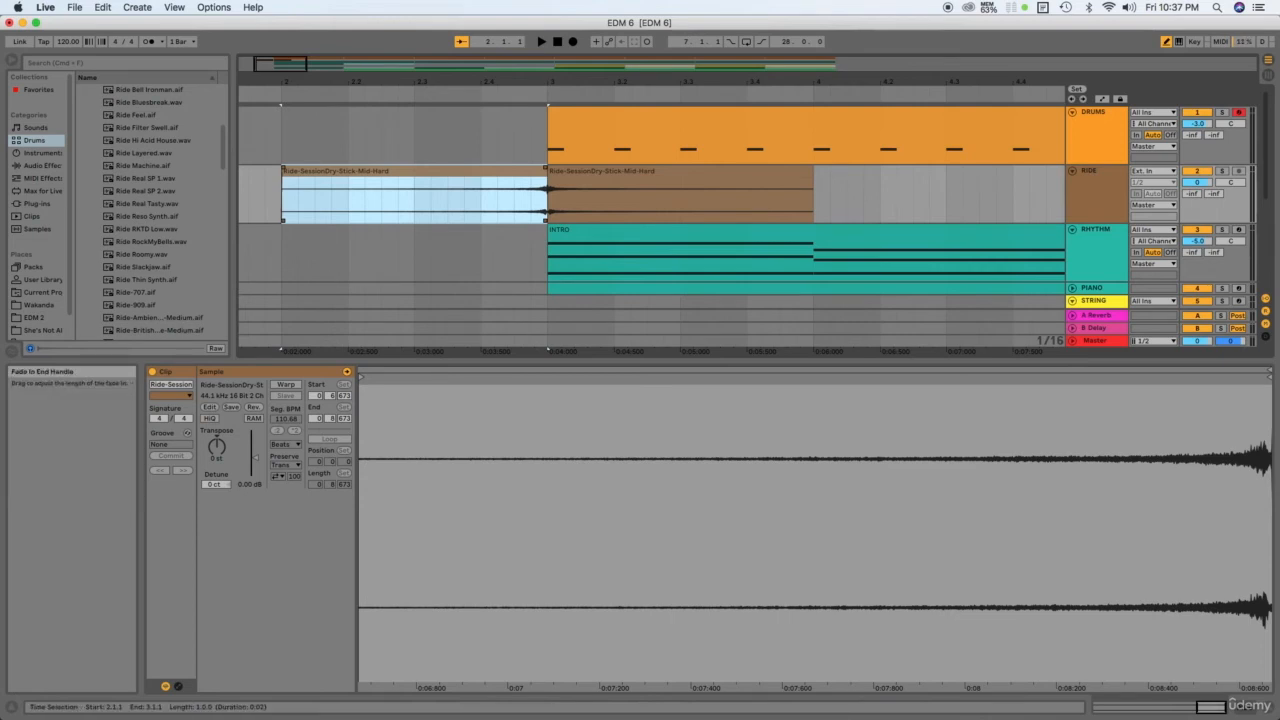
{"action": "left_click_drag", "start_coordinate": [283, 167], "coordinate": [389, 168]}
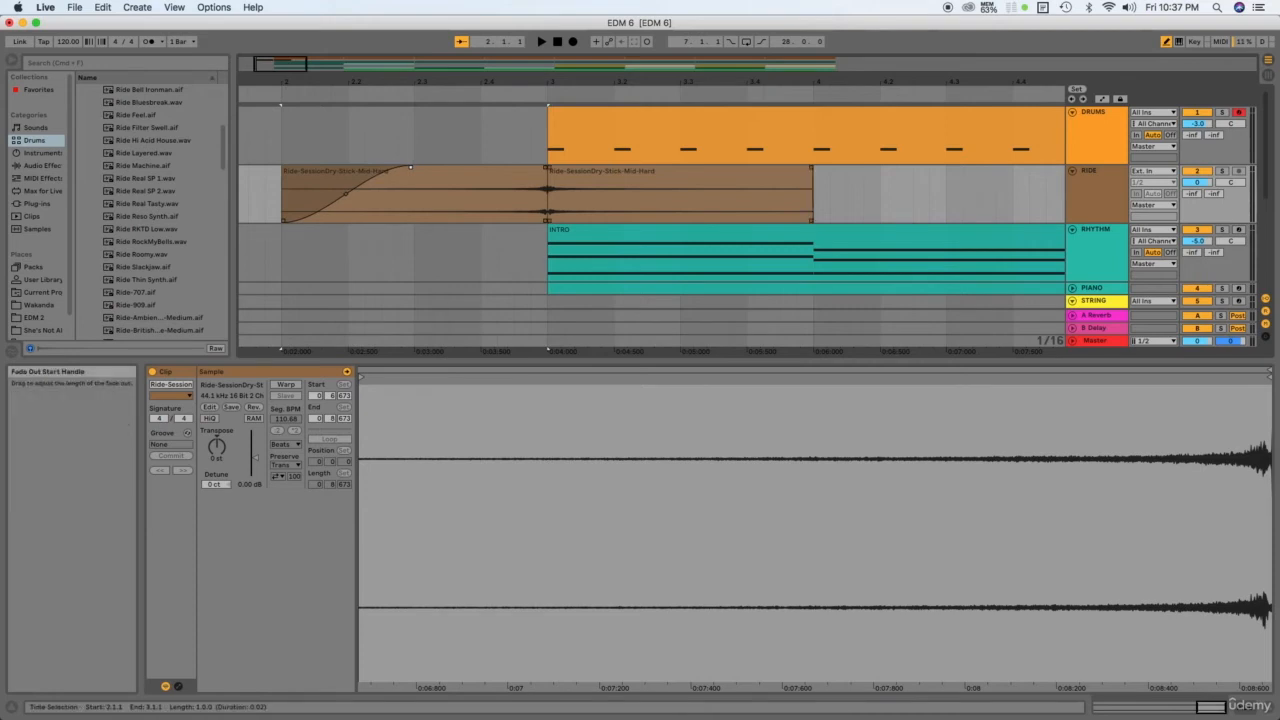
{"action": "left_click_drag", "start_coordinate": [812, 167], "coordinate": [706, 167]}
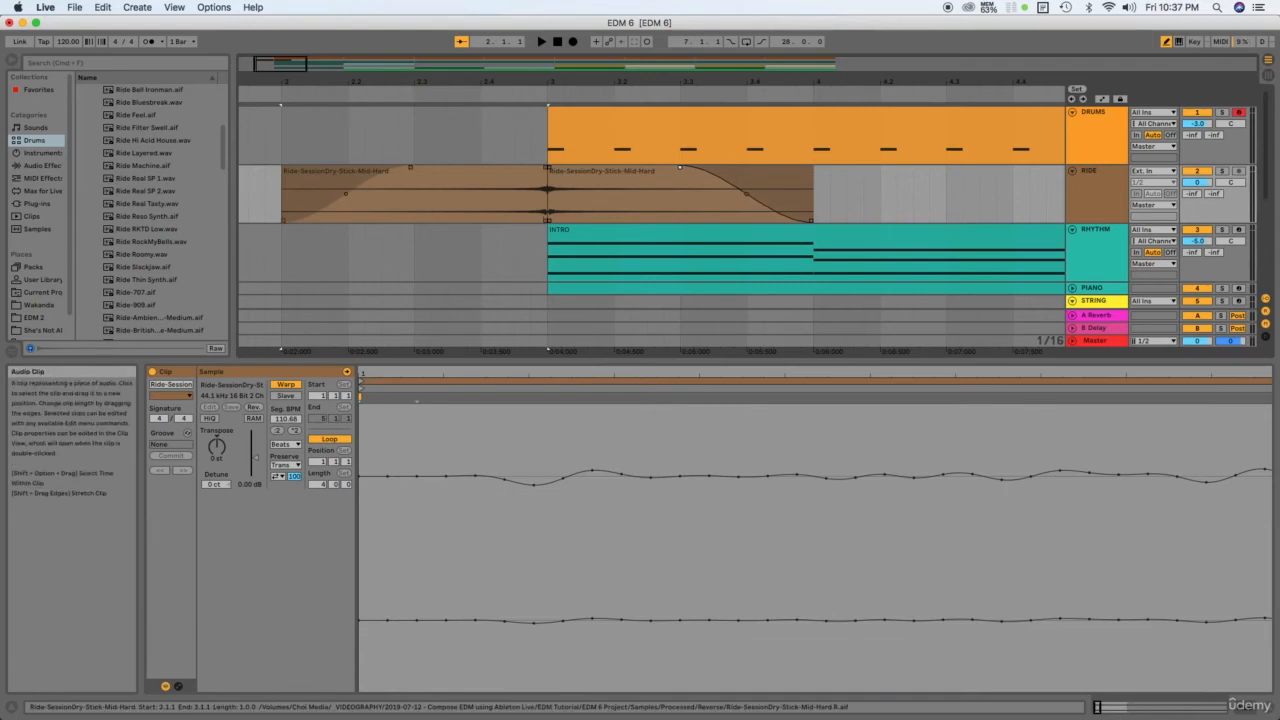
Play the arrangement from bar 2 to audition the reversed and normal ride hits leading into the intro
{"action": "scroll", "coordinate": [472, 195], "scroll_direction": "down", "scroll_amount": 10}
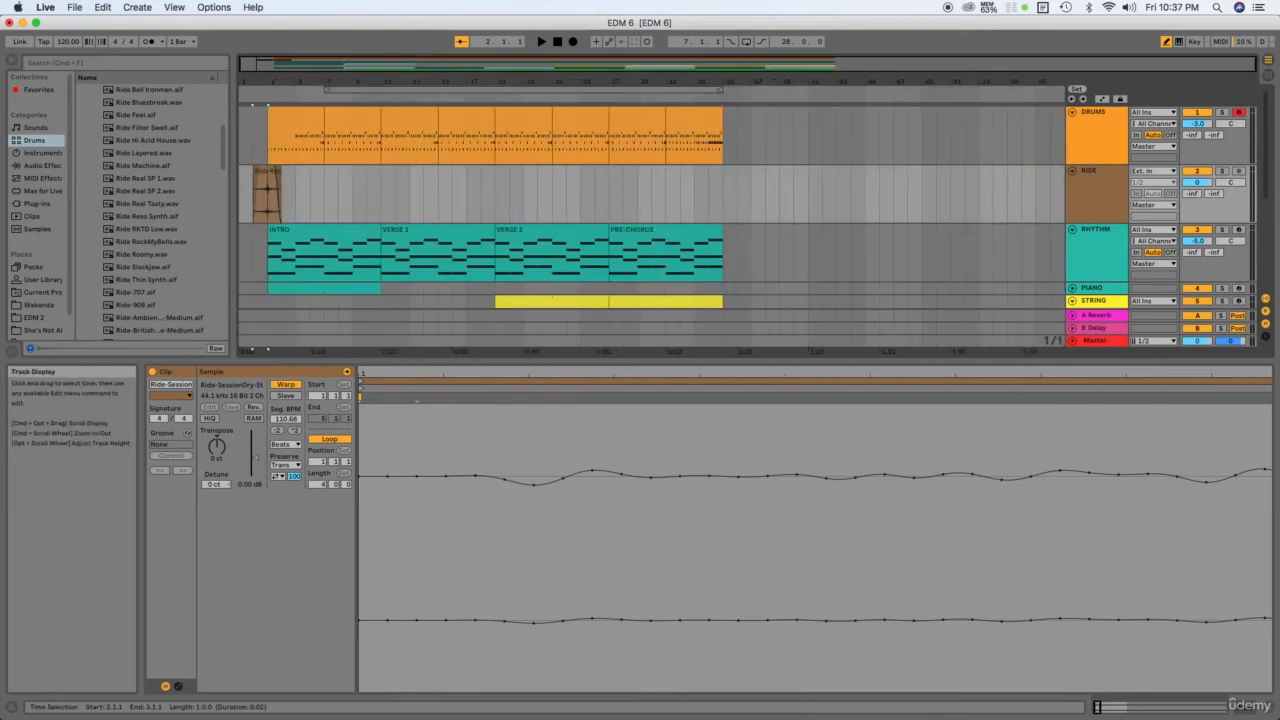
{"action": "left_click", "coordinate": [250, 197]}
{"action": "left_click", "coordinate": [252, 253]}
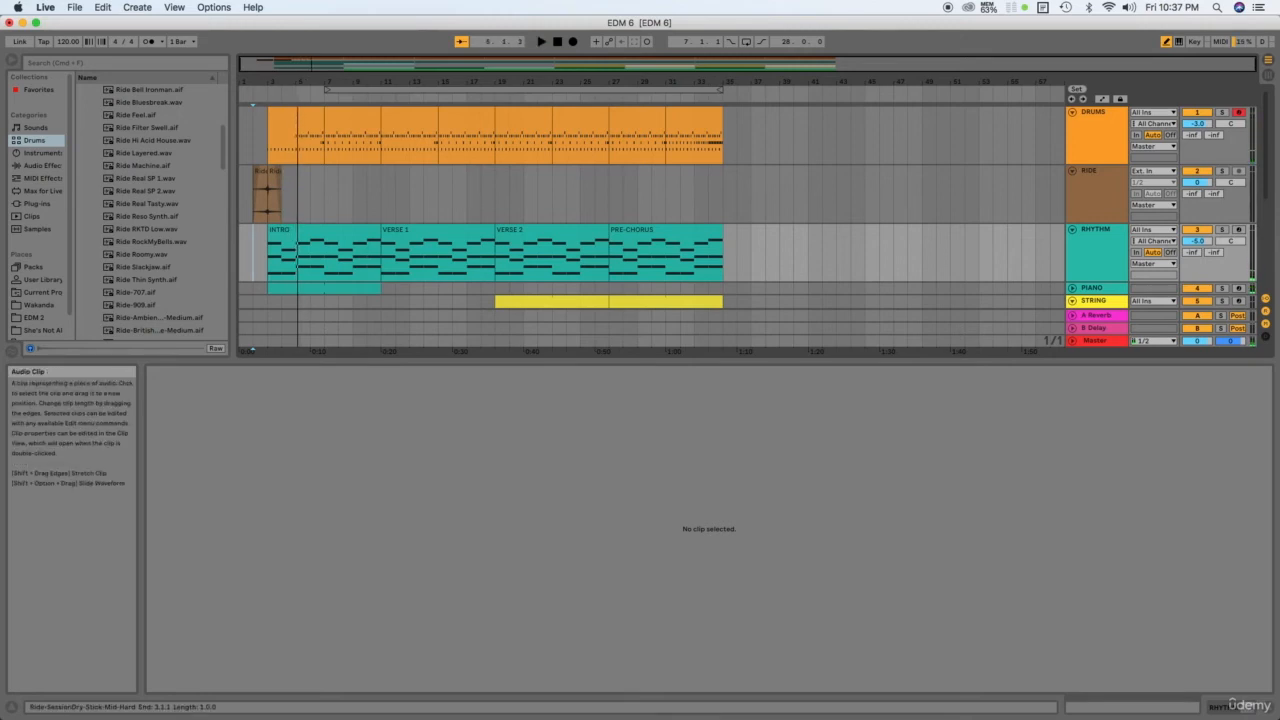
Try to consolidate the reversed and normal ride clips at bars 2 and 3 into a single clip
{"action": "left_click", "coordinate": [267, 188]}
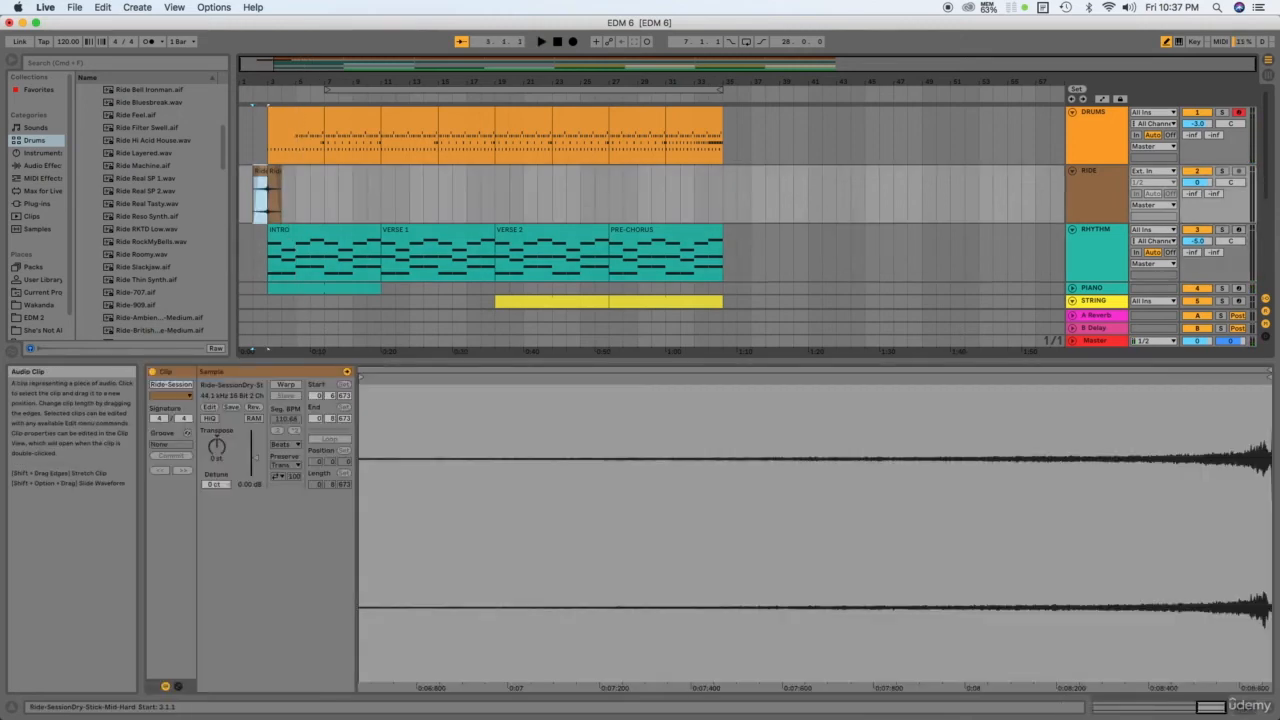
{"action": "left_click", "coordinate": [272, 173], "text": "shift"}
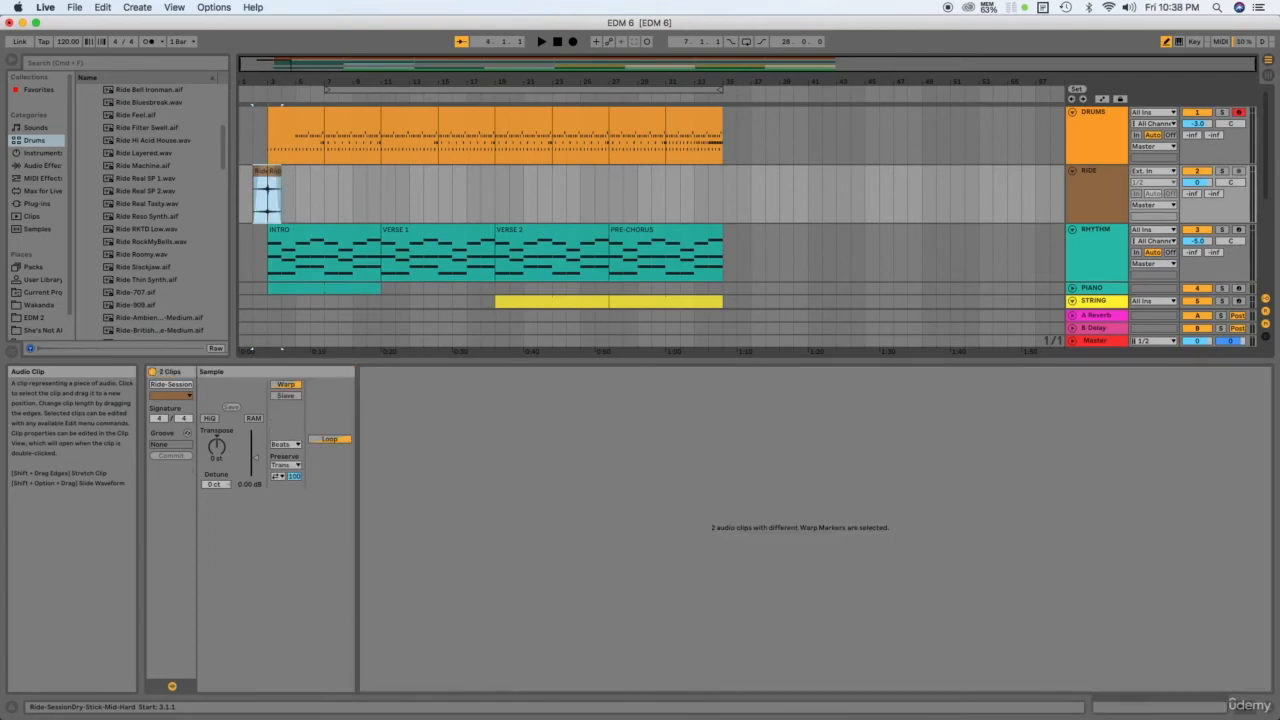
{"action": "right_click", "coordinate": [270, 182]}
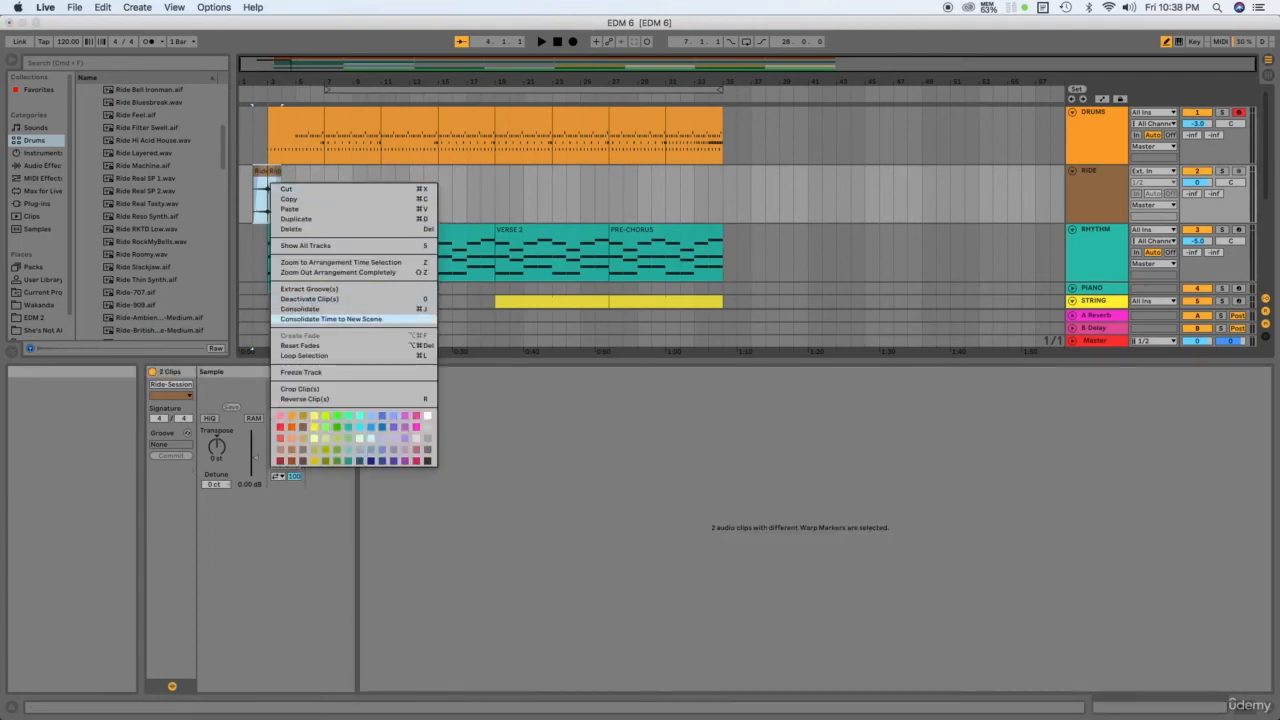
{"action": "left_click", "coordinate": [300, 308]}
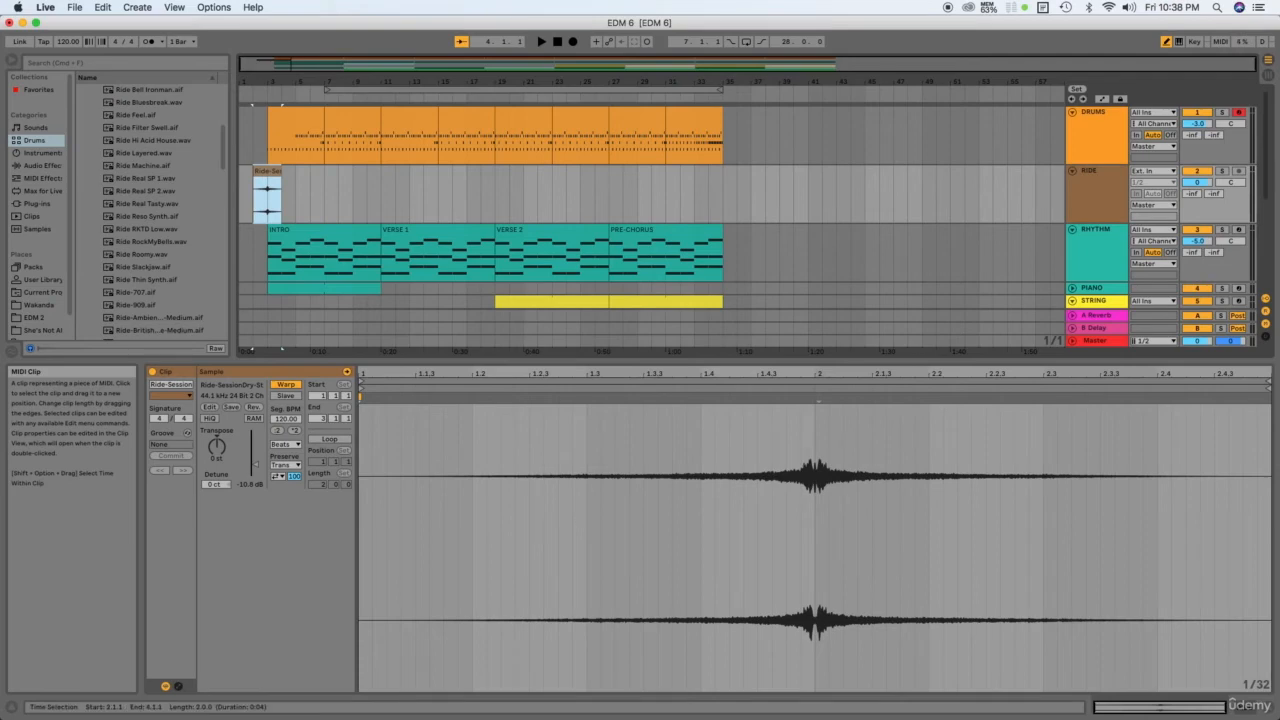
{"action": "key", "text": "super+z"}
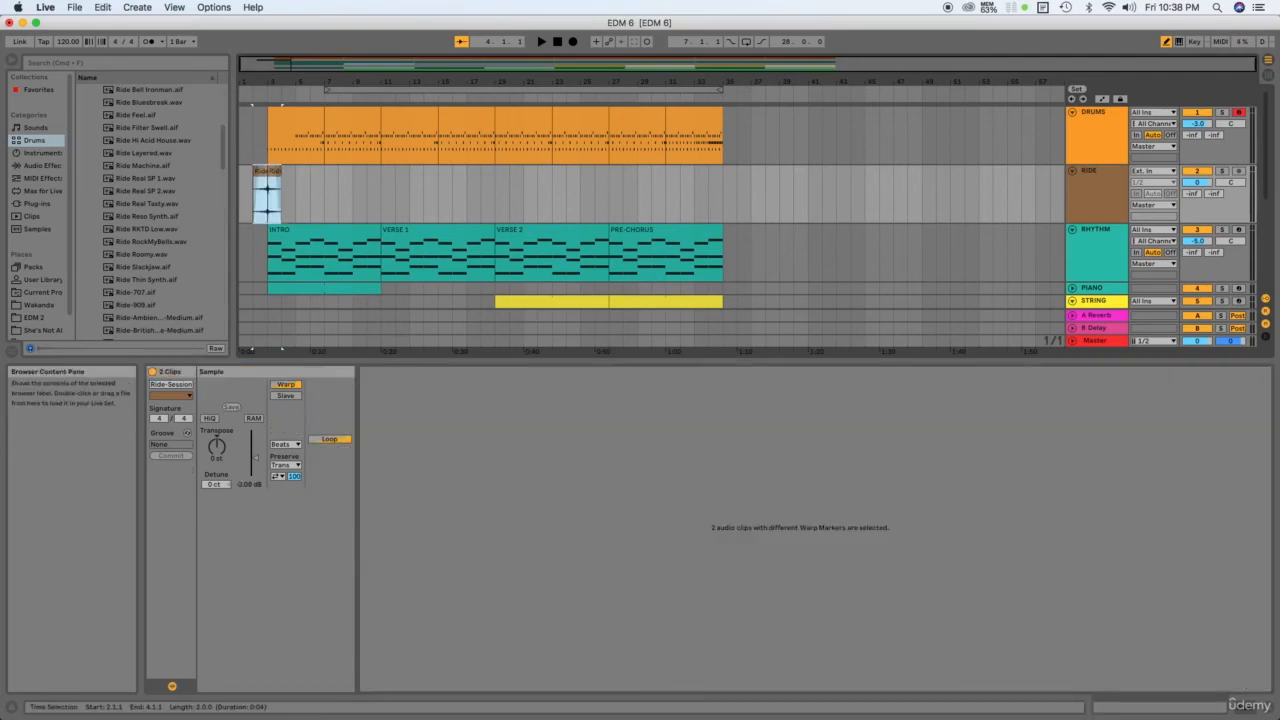
Remove the tiny fades where the reversed and normal ride clips meet at bar 3
{"action": "key", "text": "plus"}
{"action": "key", "text": "z"}
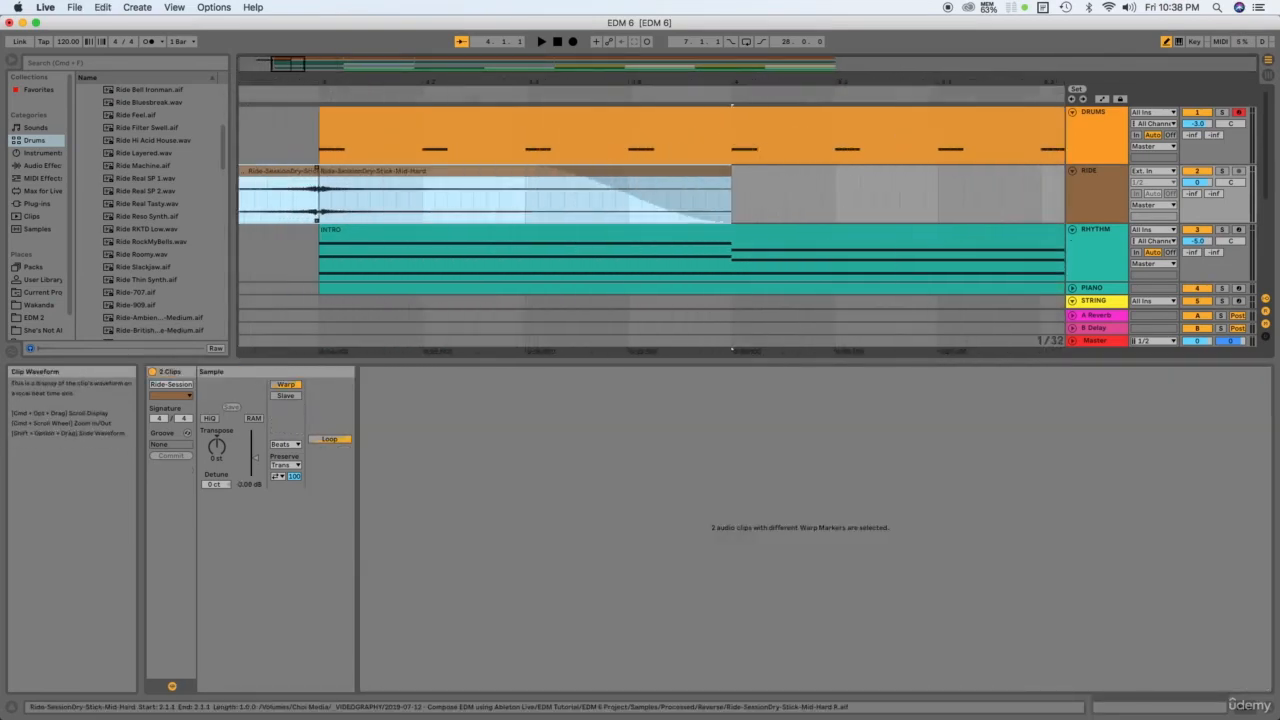
{"action": "scroll", "coordinate": [247, 171], "scroll_direction": "up", "scroll_amount": 10}
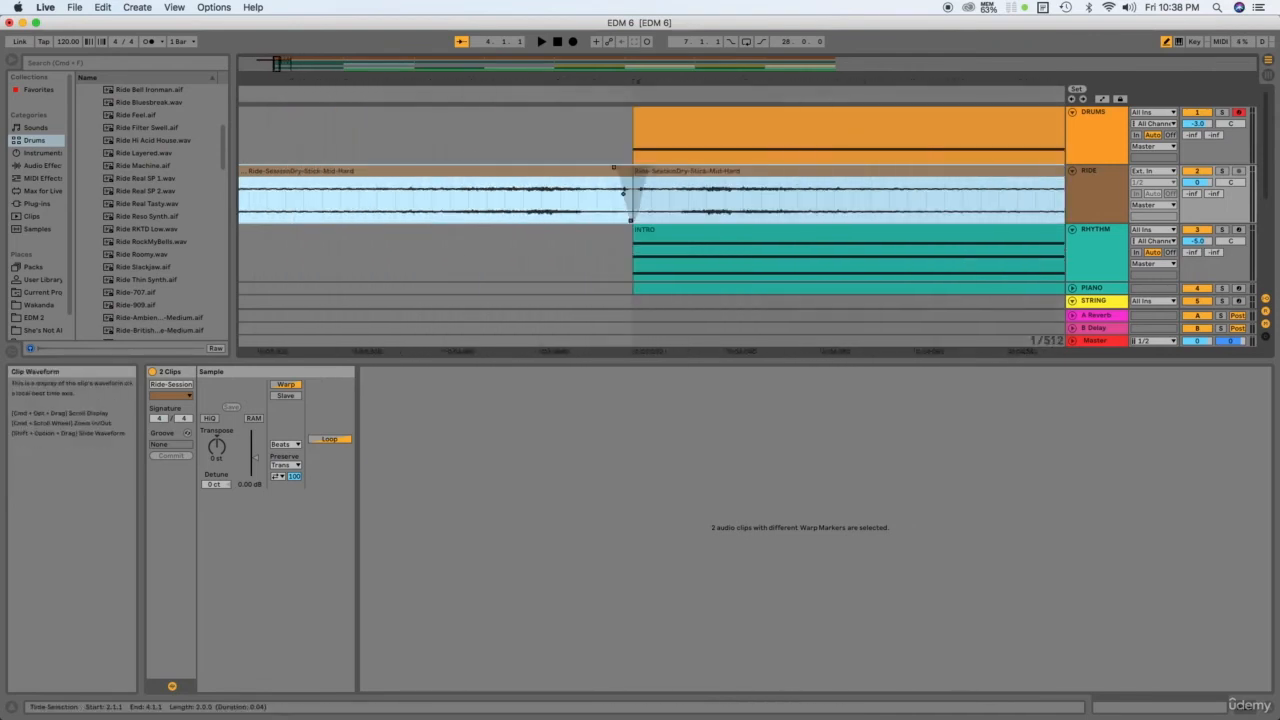
{"action": "scroll", "coordinate": [641, 193], "scroll_direction": "up", "scroll_amount": 5}
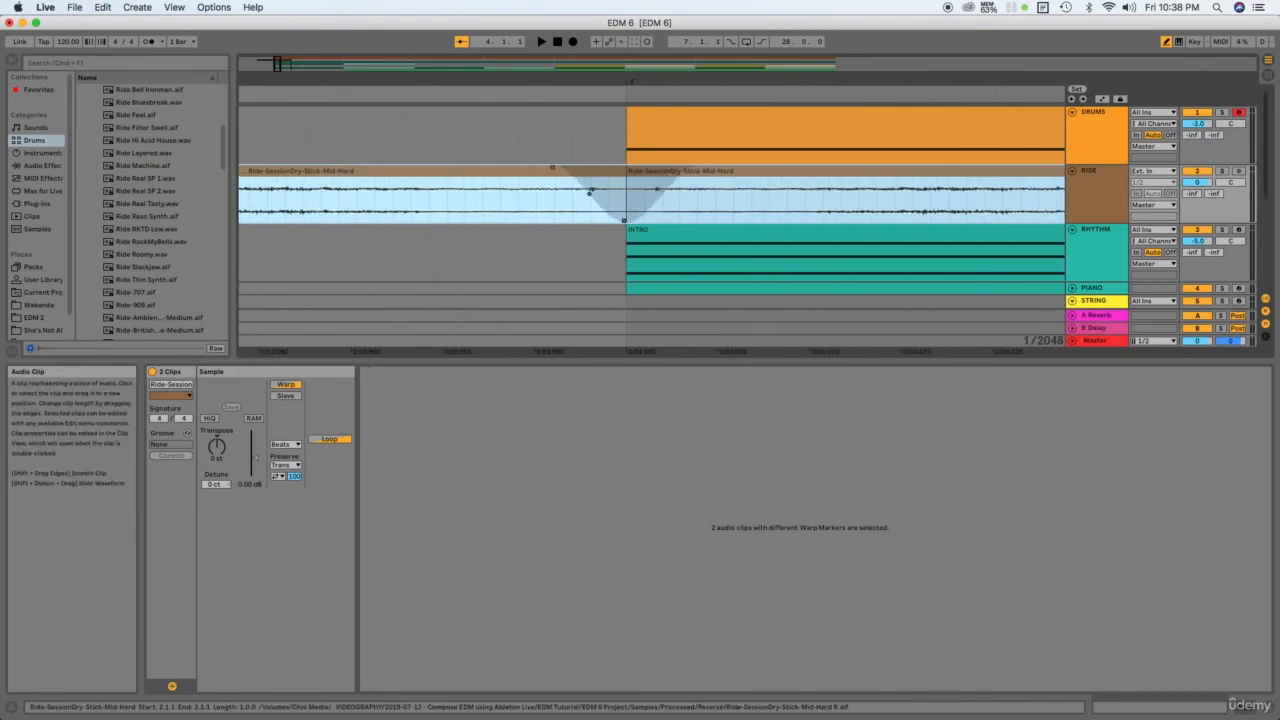
{"action": "left_click_drag", "start_coordinate": [553, 167], "coordinate": [626, 168]}
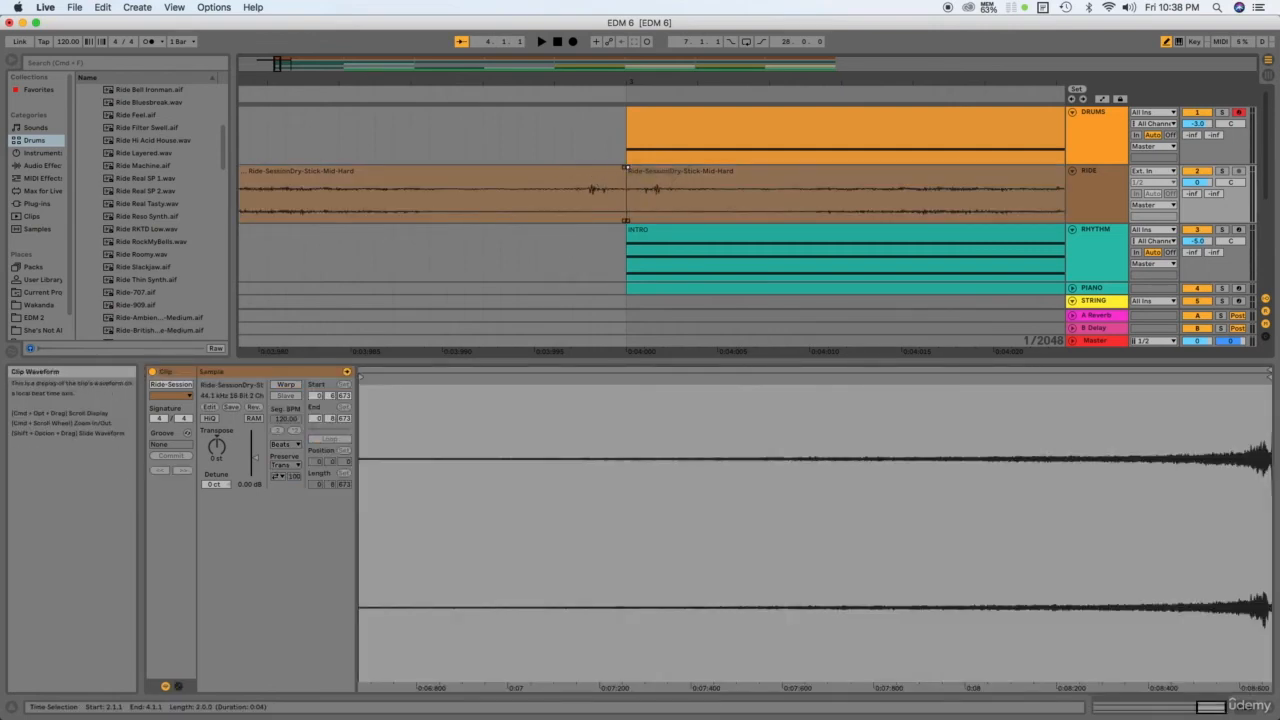
Play back from 2.1.1 to check the ride transition without fades at the junction
{"action": "scroll", "coordinate": [588, 190], "scroll_direction": "down", "scroll_amount": 10}
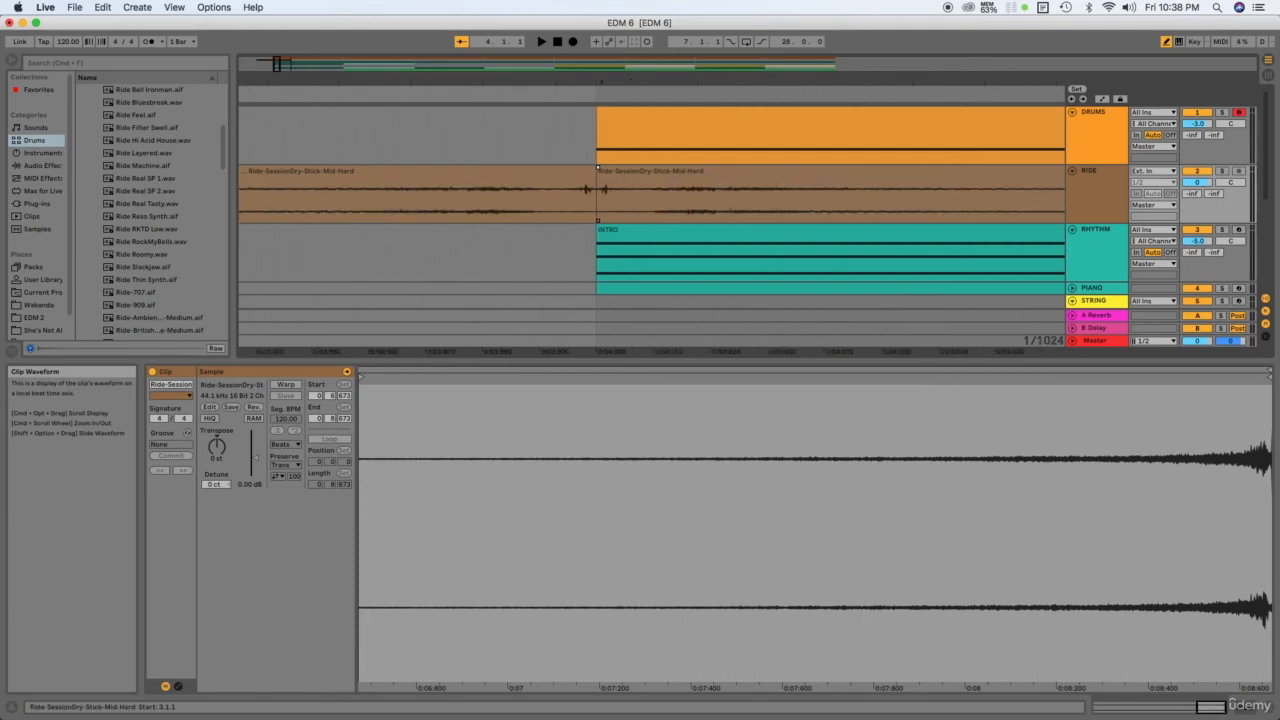
{"action": "scroll", "coordinate": [660, 190], "scroll_direction": "down", "scroll_amount": 3}
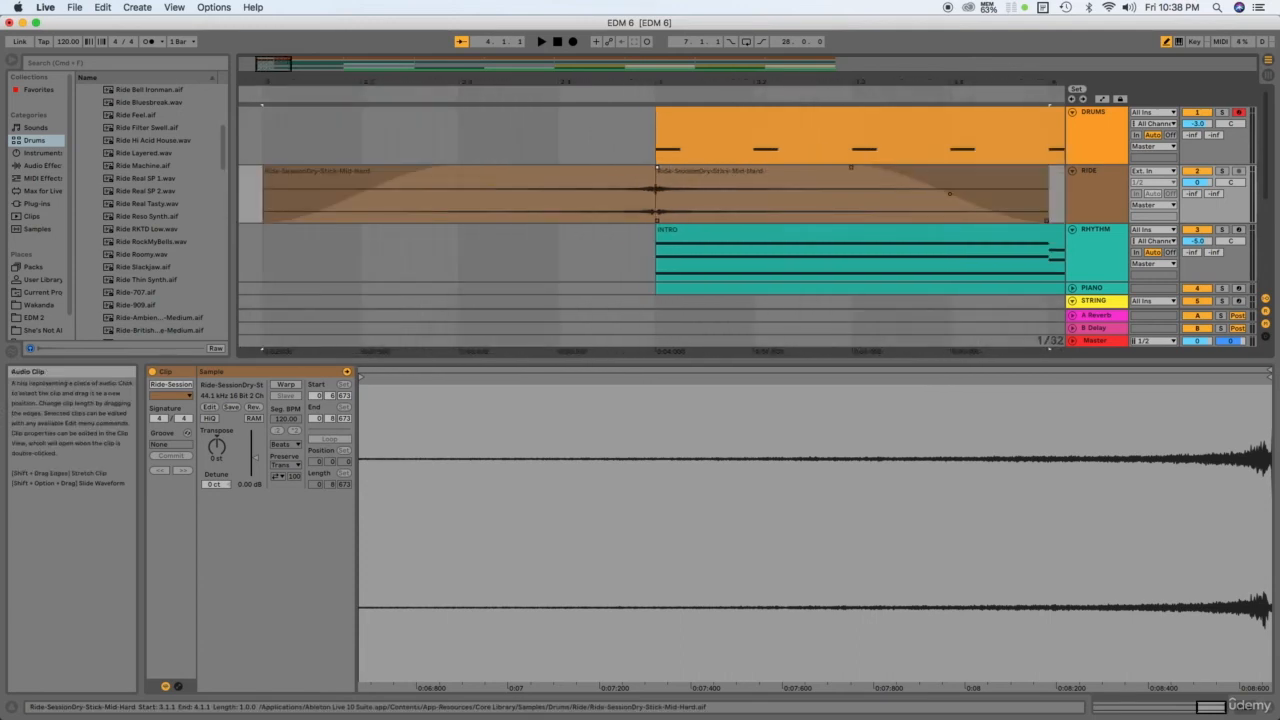
{"action": "scroll", "coordinate": [660, 190], "scroll_direction": "up", "scroll_amount": 4}
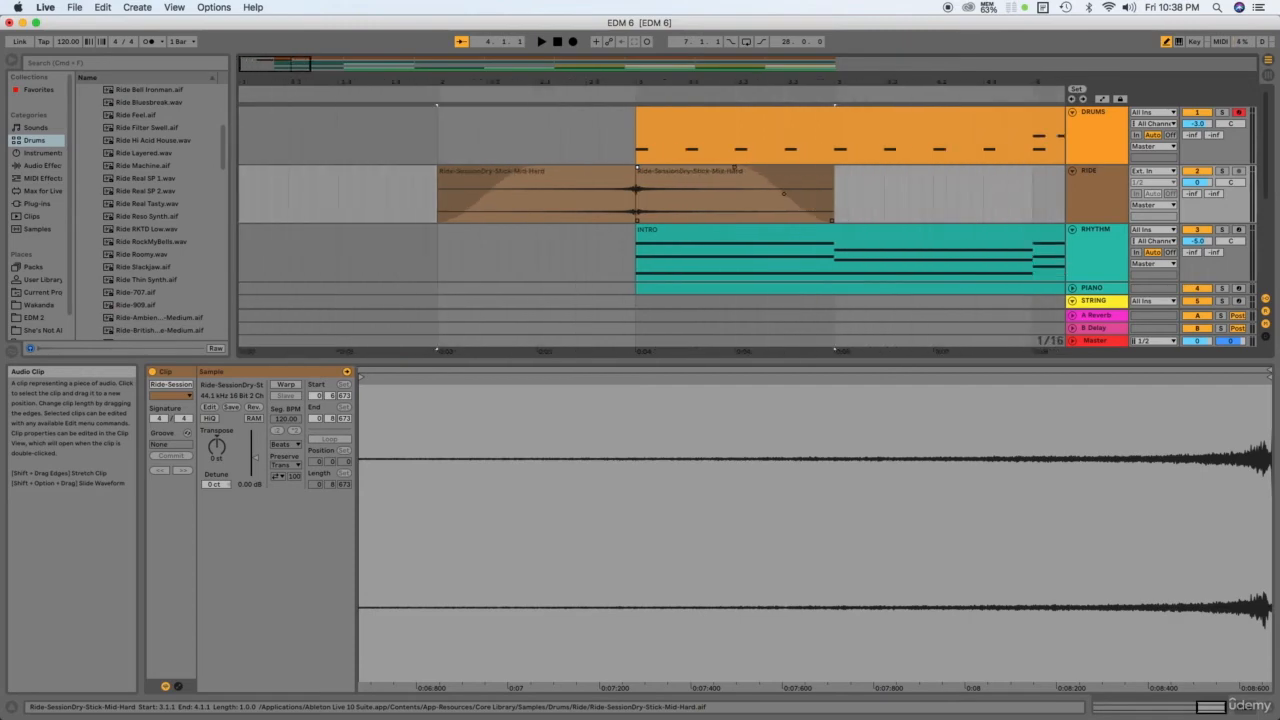
{"action": "scroll", "coordinate": [638, 190], "scroll_direction": "down", "scroll_amount": 10}
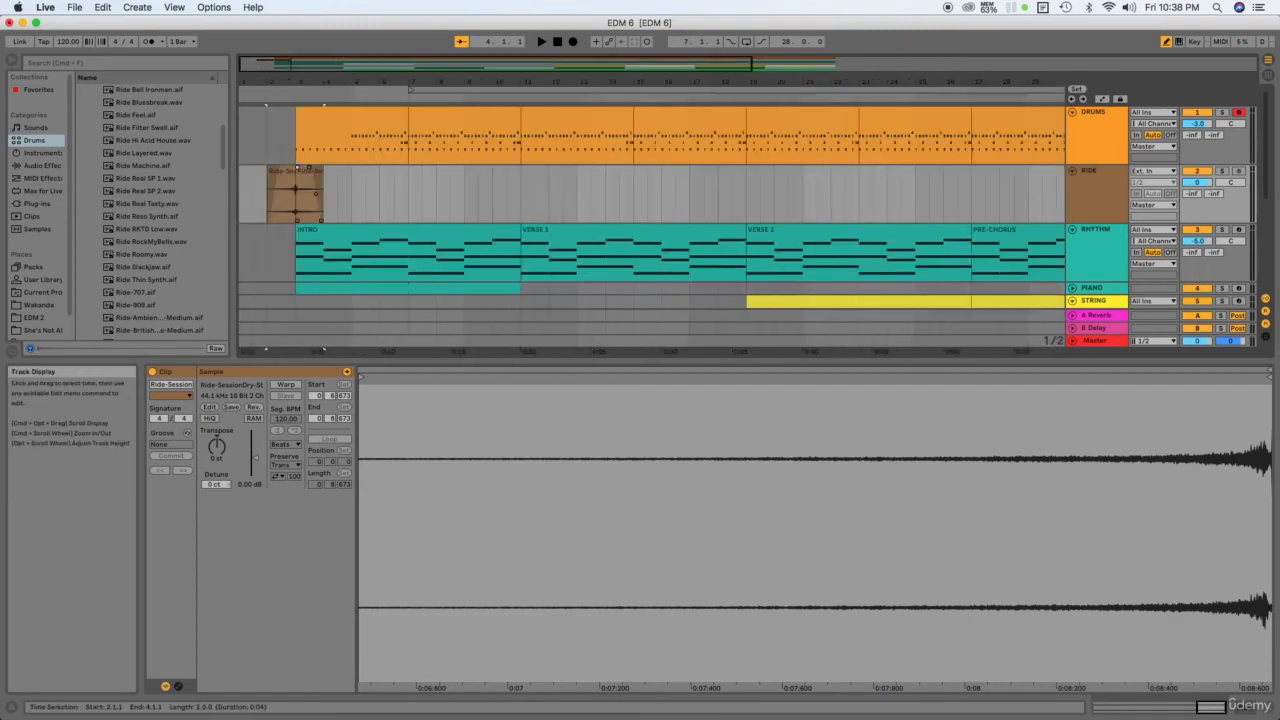
{"action": "left_click", "coordinate": [268, 252]}
{"action": "key", "text": "space"}
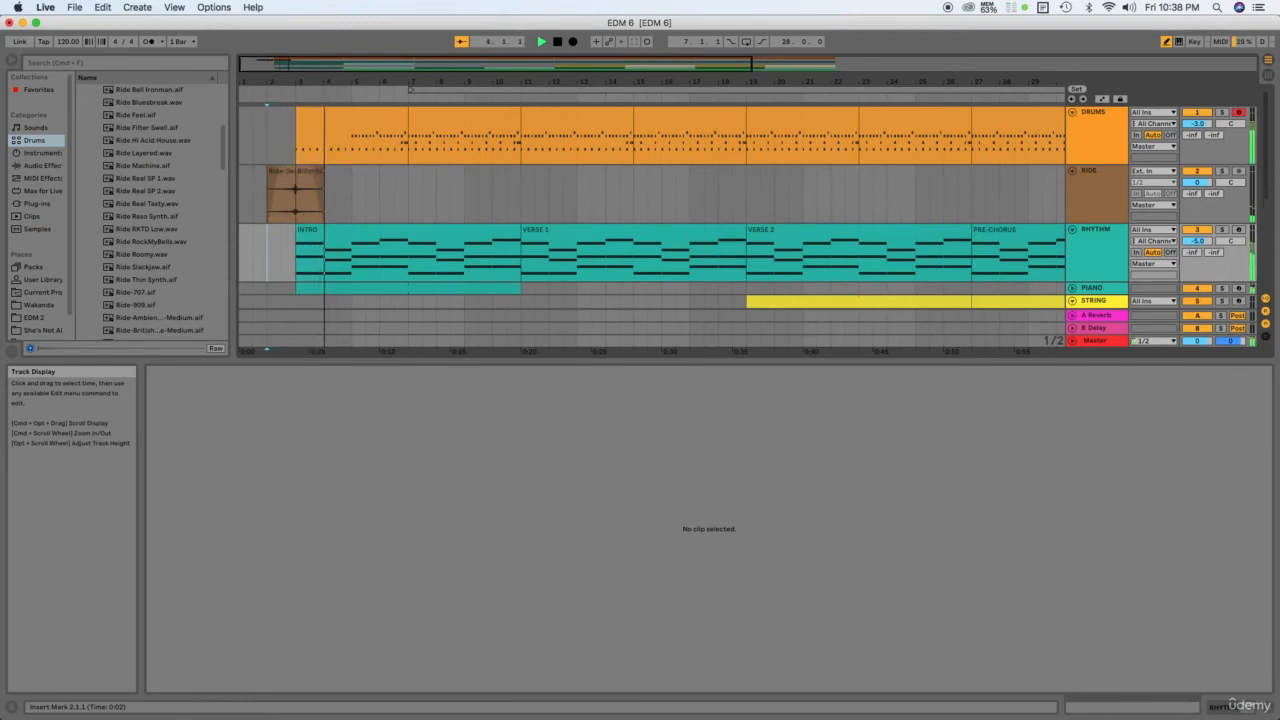
{"action": "key", "text": "space"}
{"action": "scroll", "coordinate": [269, 250], "scroll_direction": "up", "scroll_amount": 5}
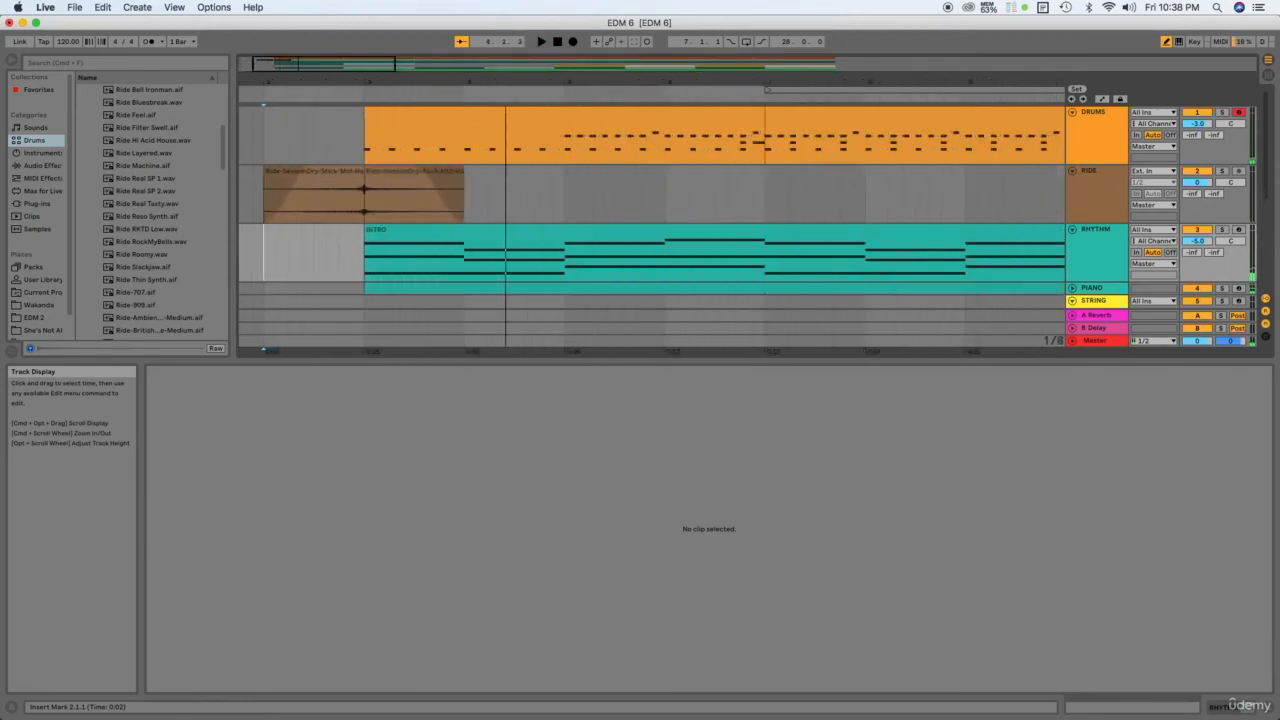
{"action": "scroll", "coordinate": [269, 250], "scroll_direction": "down", "scroll_amount": 8}
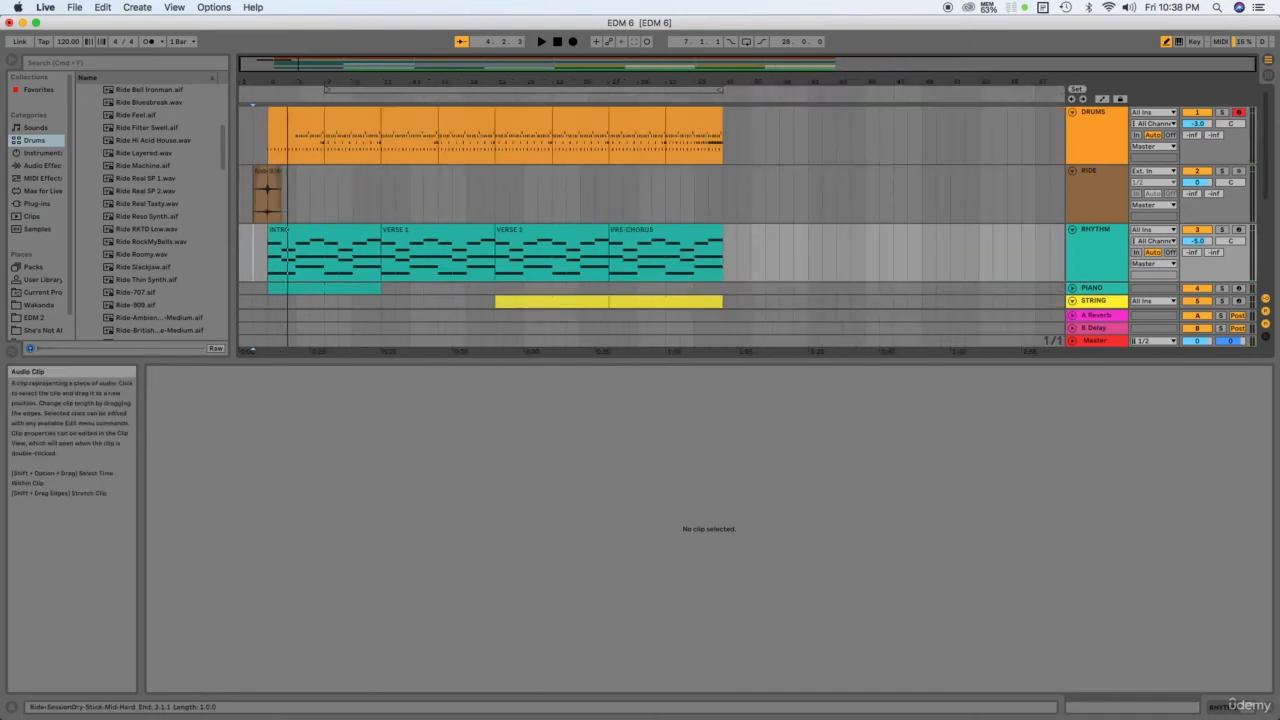
{"action": "left_click", "coordinate": [265, 190]}
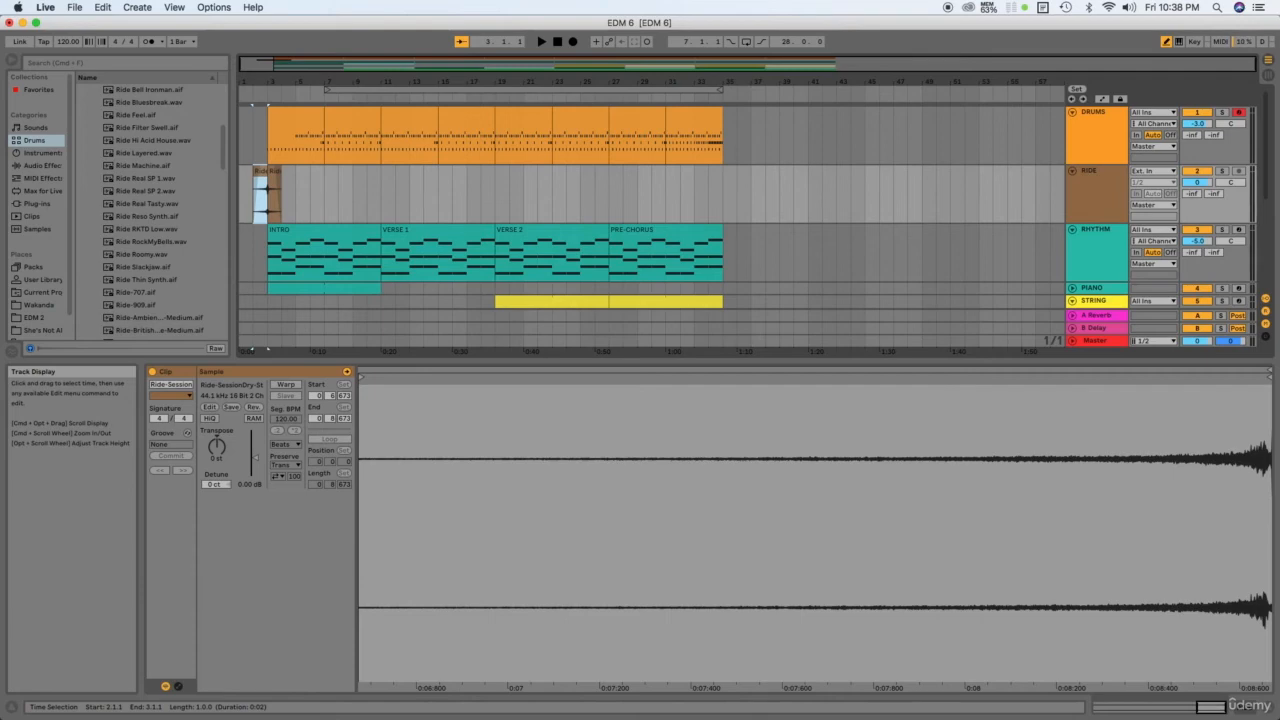
{"action": "left_click", "coordinate": [708, 195]}
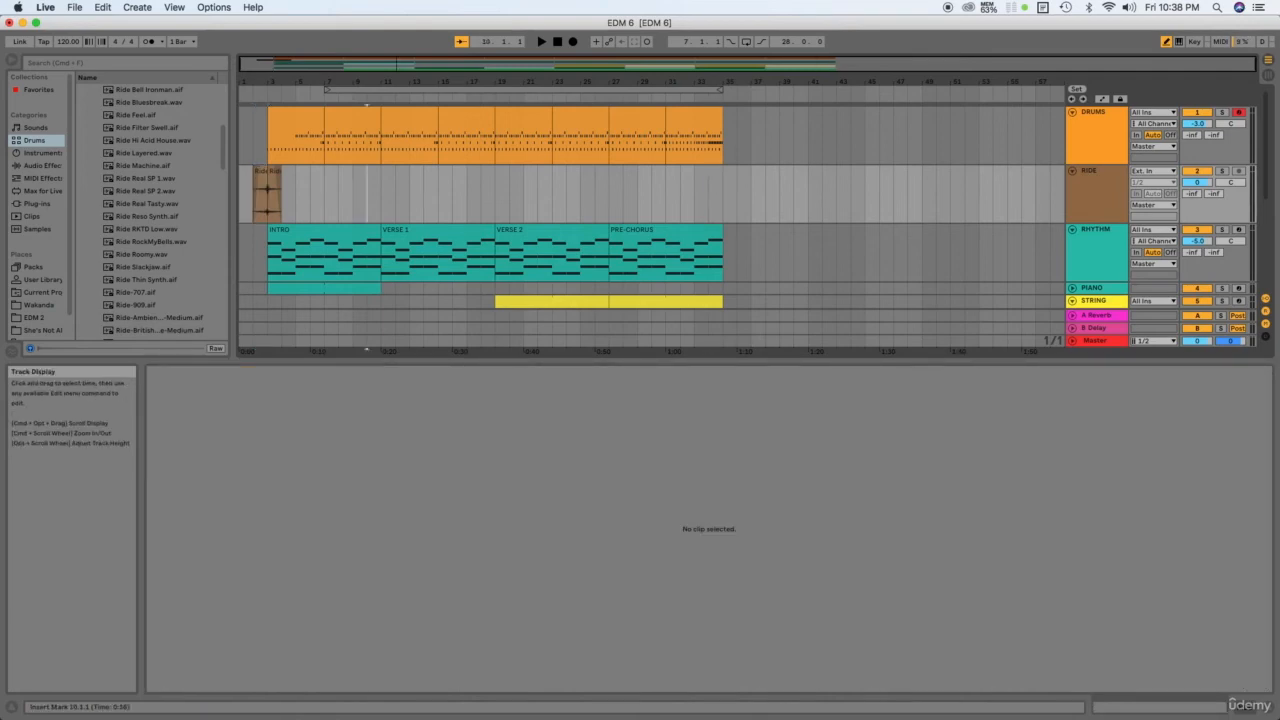
{"action": "key", "text": "super+v"}
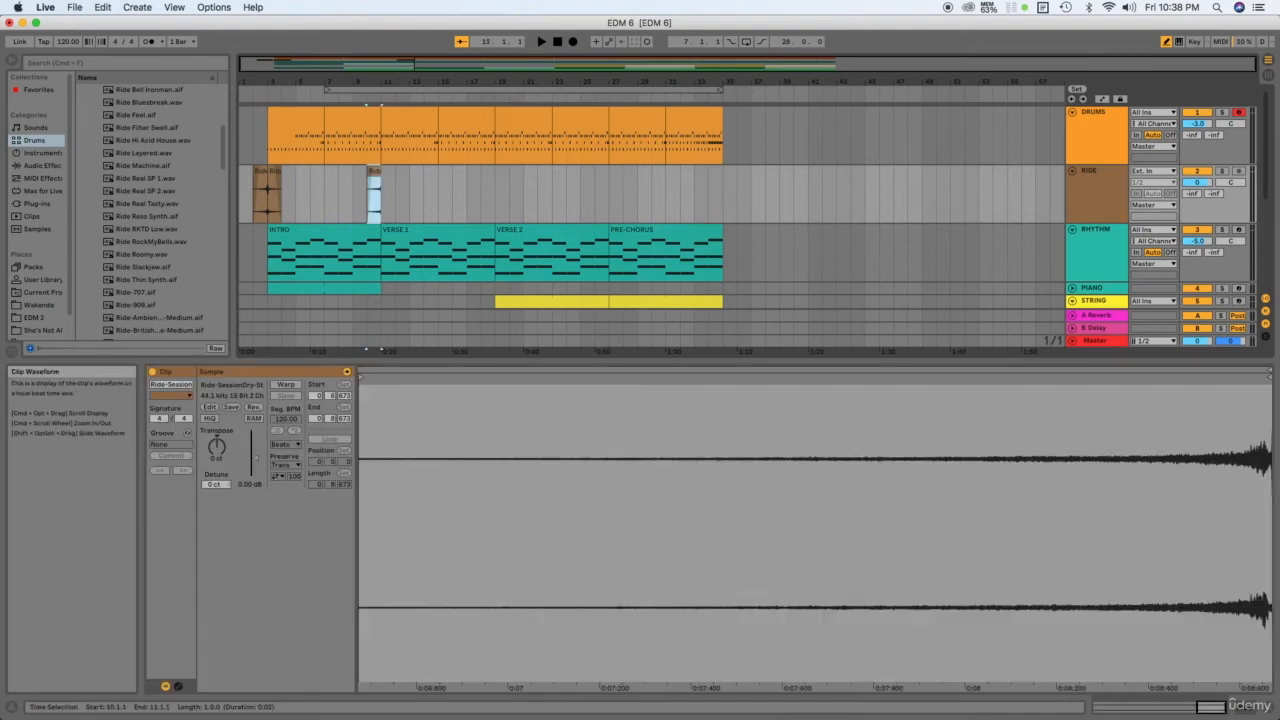
{"action": "key", "text": "super+z"}
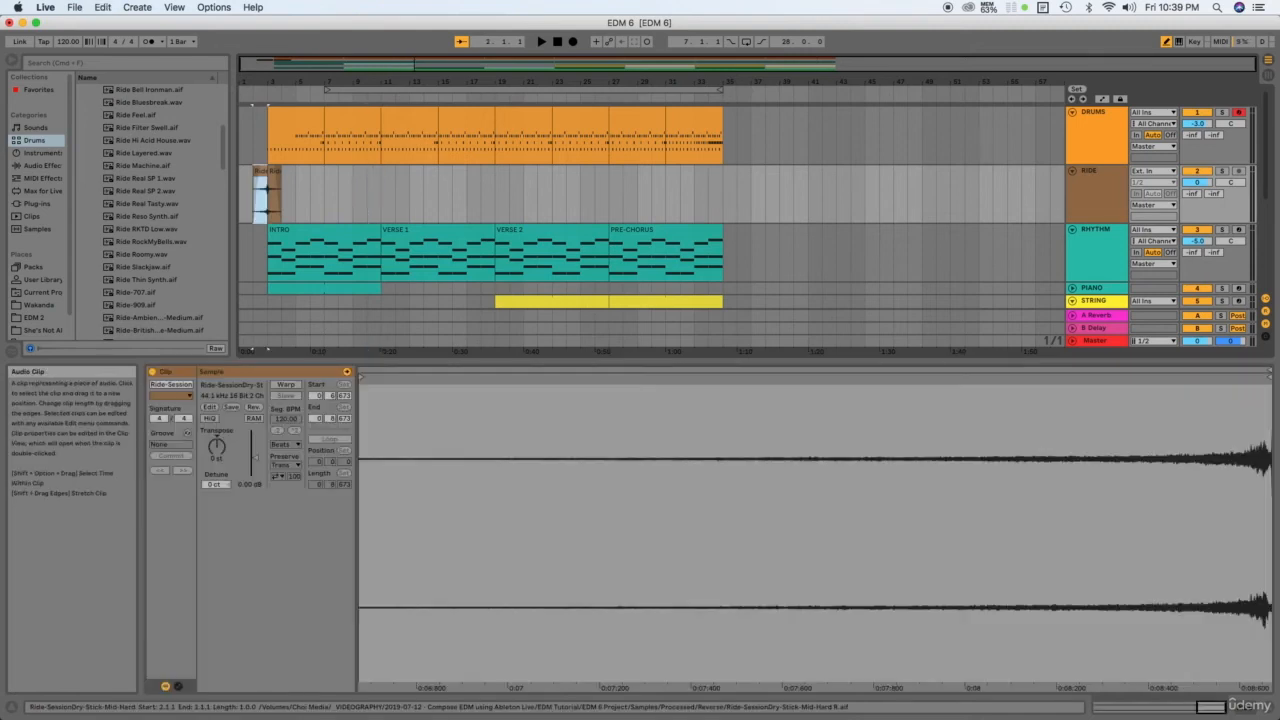
Consolidate the reversed and normal ride clips at bars 2 and 3 into a single clip on the RIDE track
{"action": "left_click", "coordinate": [261, 195]}
{"action": "left_click", "coordinate": [272, 200], "text": "shift"}
{"action": "right_click", "coordinate": [268, 177]}
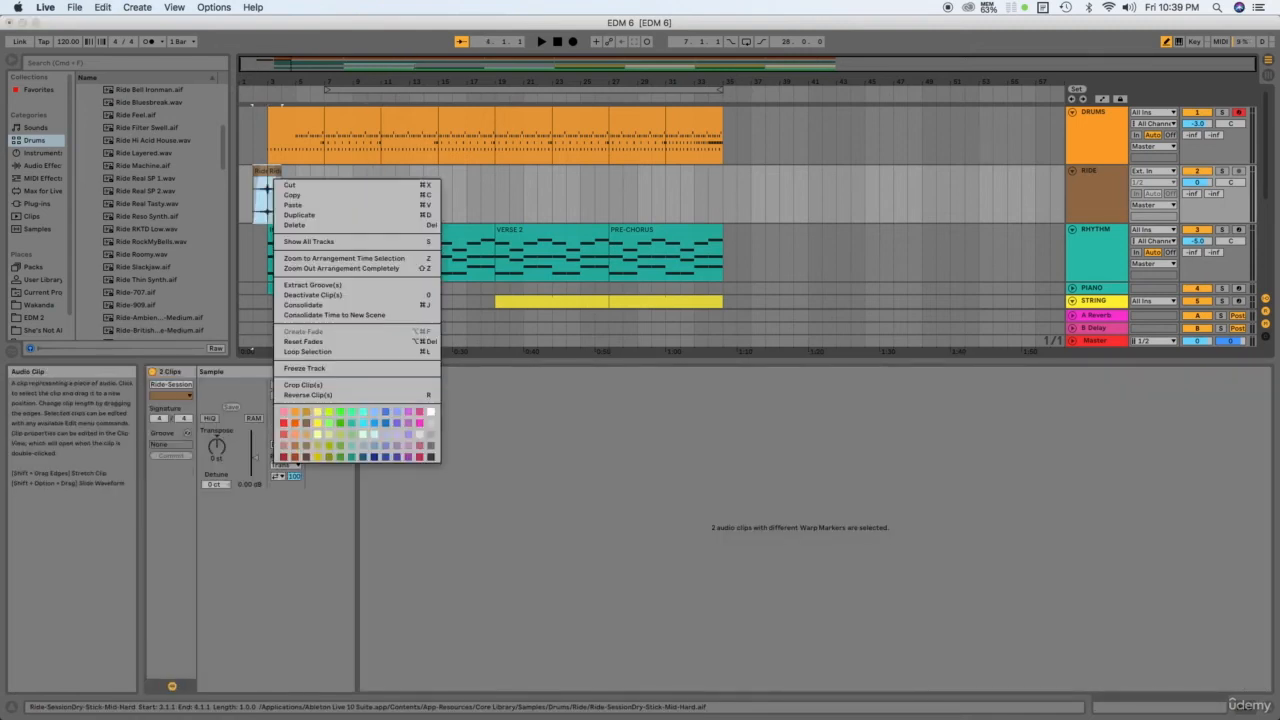
{"action": "left_click", "coordinate": [320, 305]}
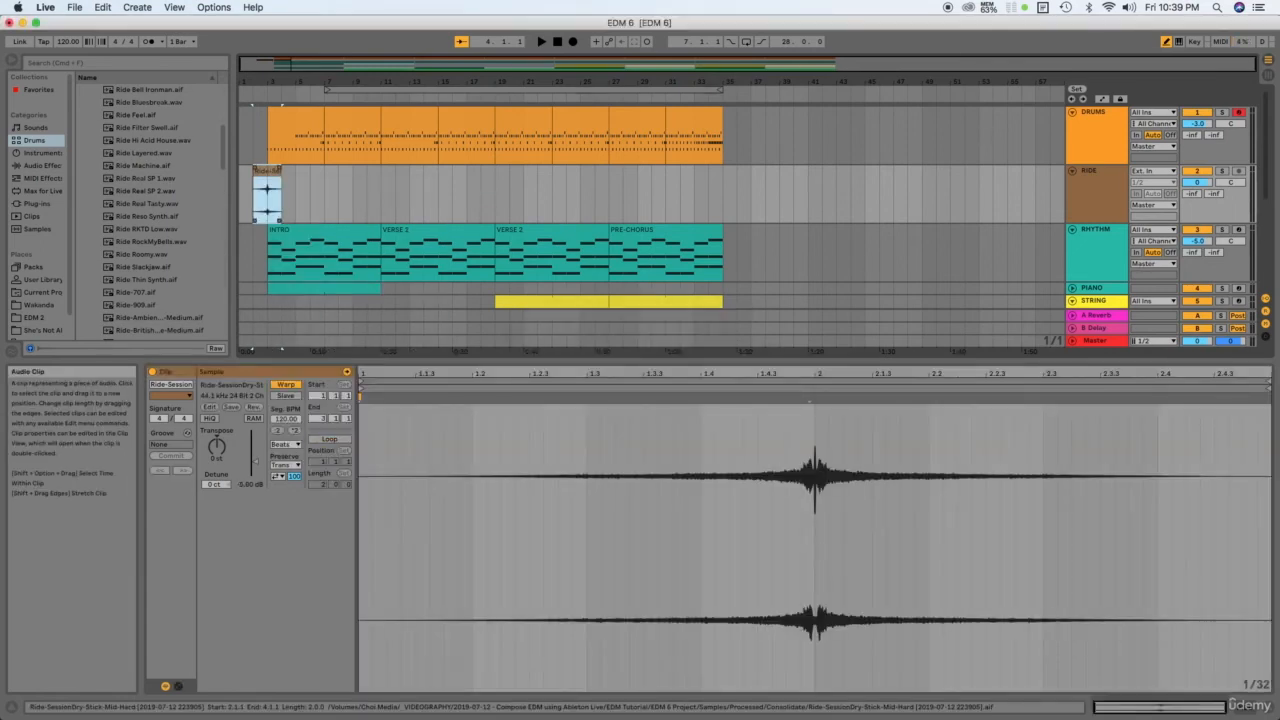
Paste copies of the consolidated ride clip on the RIDE track at bars 10, 18, 26 and 34
{"action": "left_click", "coordinate": [367, 195]}
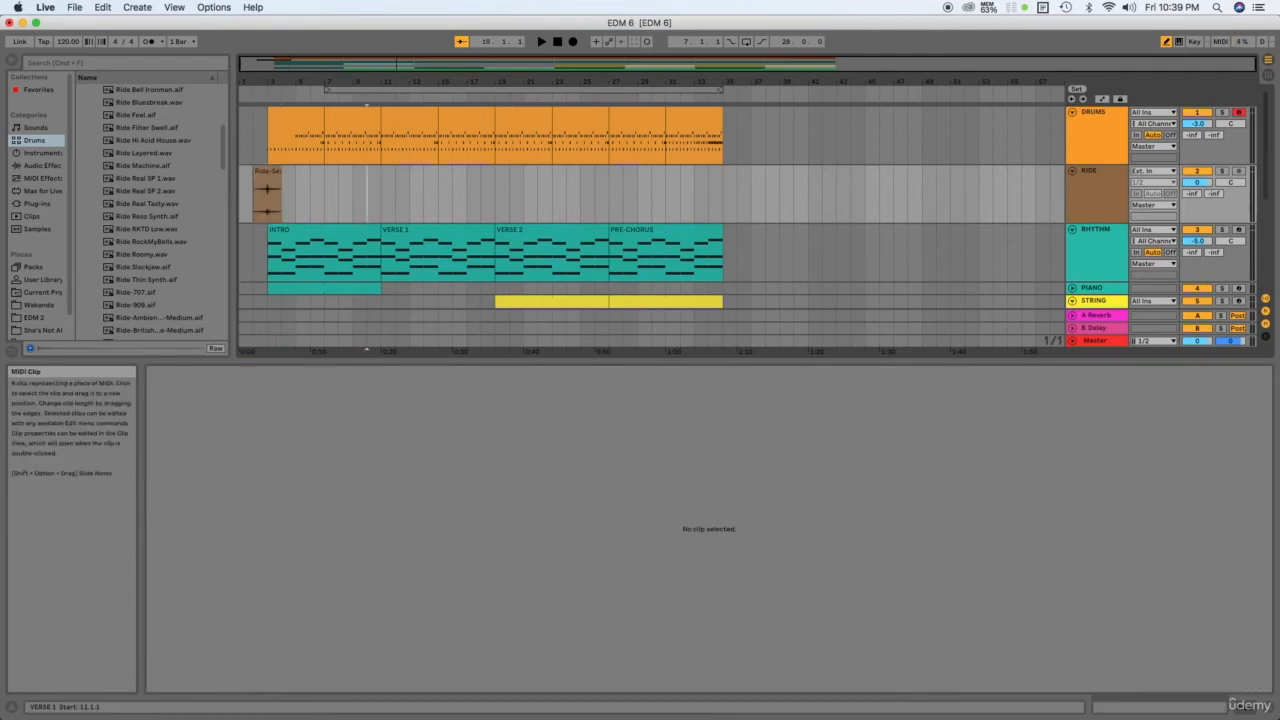
{"action": "key", "text": "super+v"}
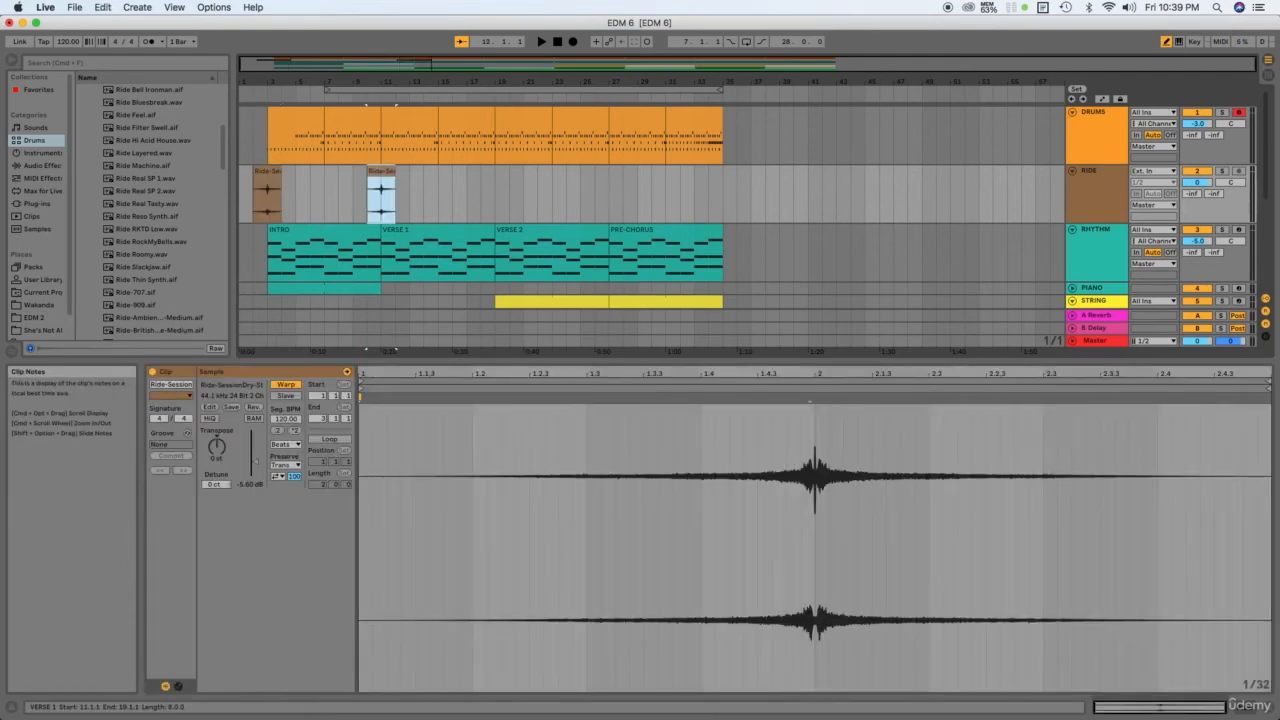
{"action": "left_click", "coordinate": [481, 195]}
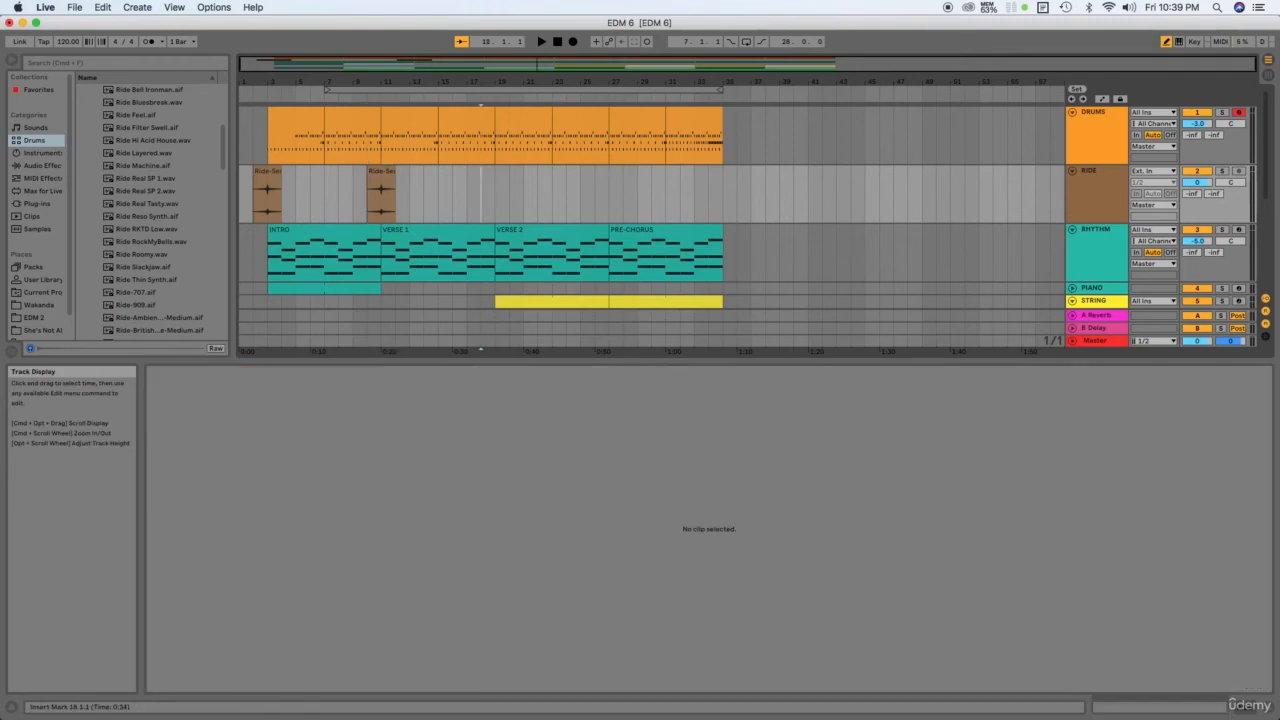
{"action": "key", "text": "super+v"}
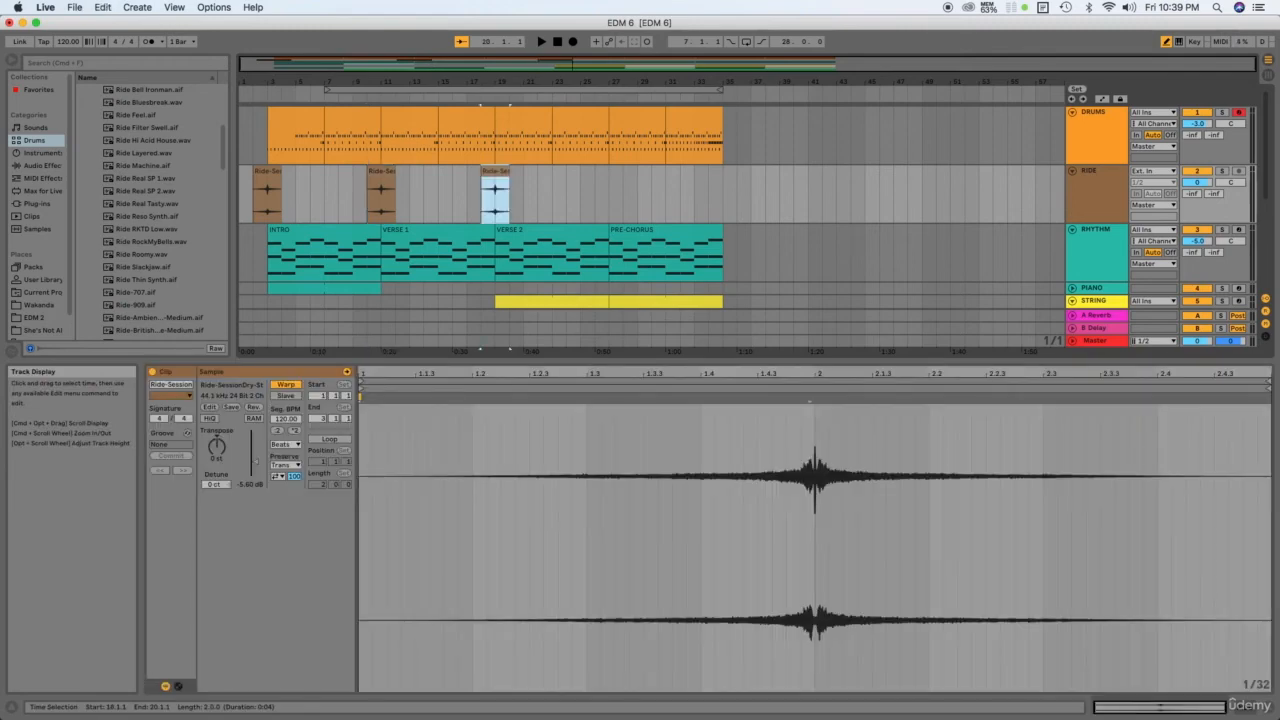
{"action": "left_click", "coordinate": [595, 195]}
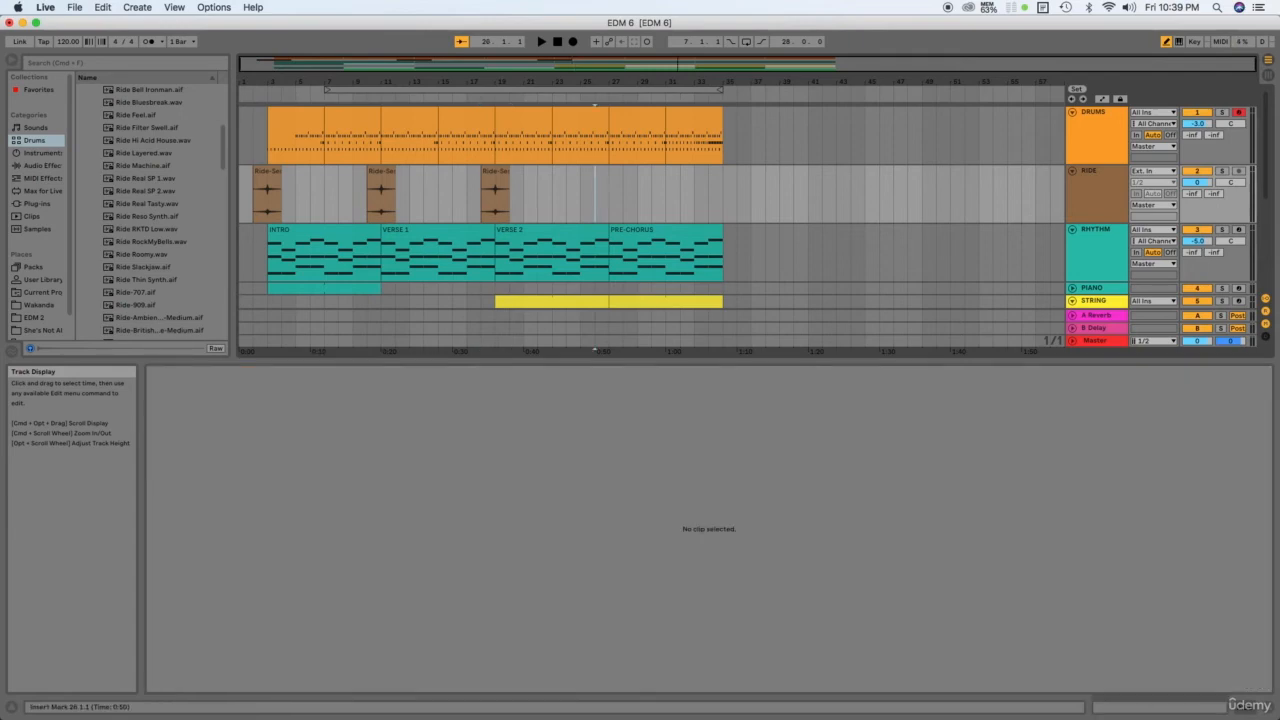
{"action": "key", "text": "super+v"}
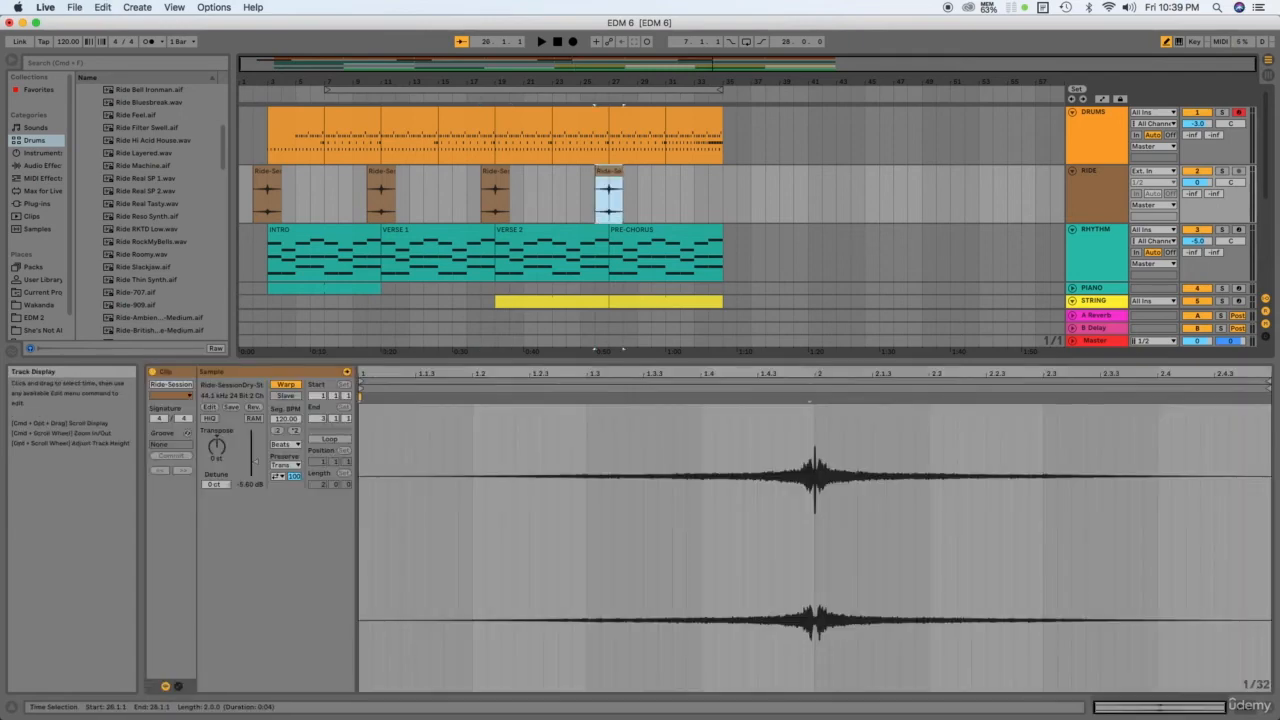
{"action": "left_click", "coordinate": [708, 194]}
{"action": "key", "text": "super+v"}
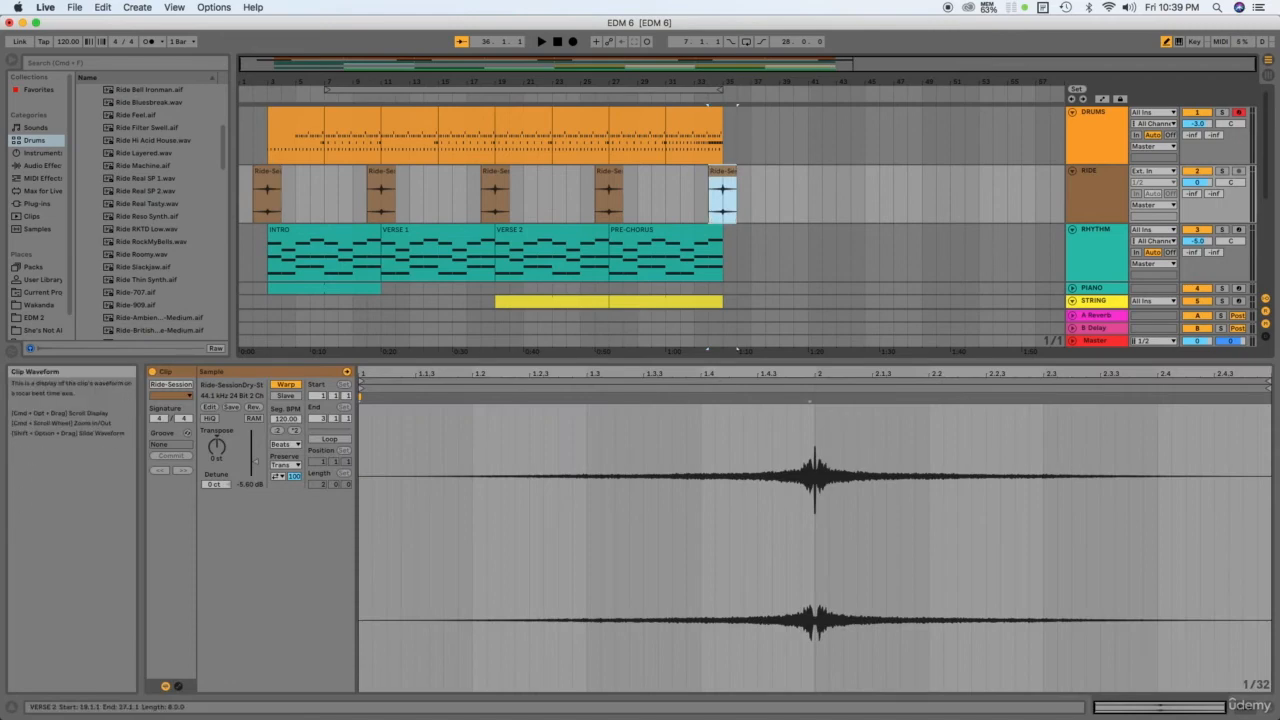
Play the arrangement from bar 1 through the pre-chorus and lower the RIDE track's volume to -5.0 dB
{"action": "left_click", "coordinate": [241, 256]}
{"action": "key", "text": "space"}
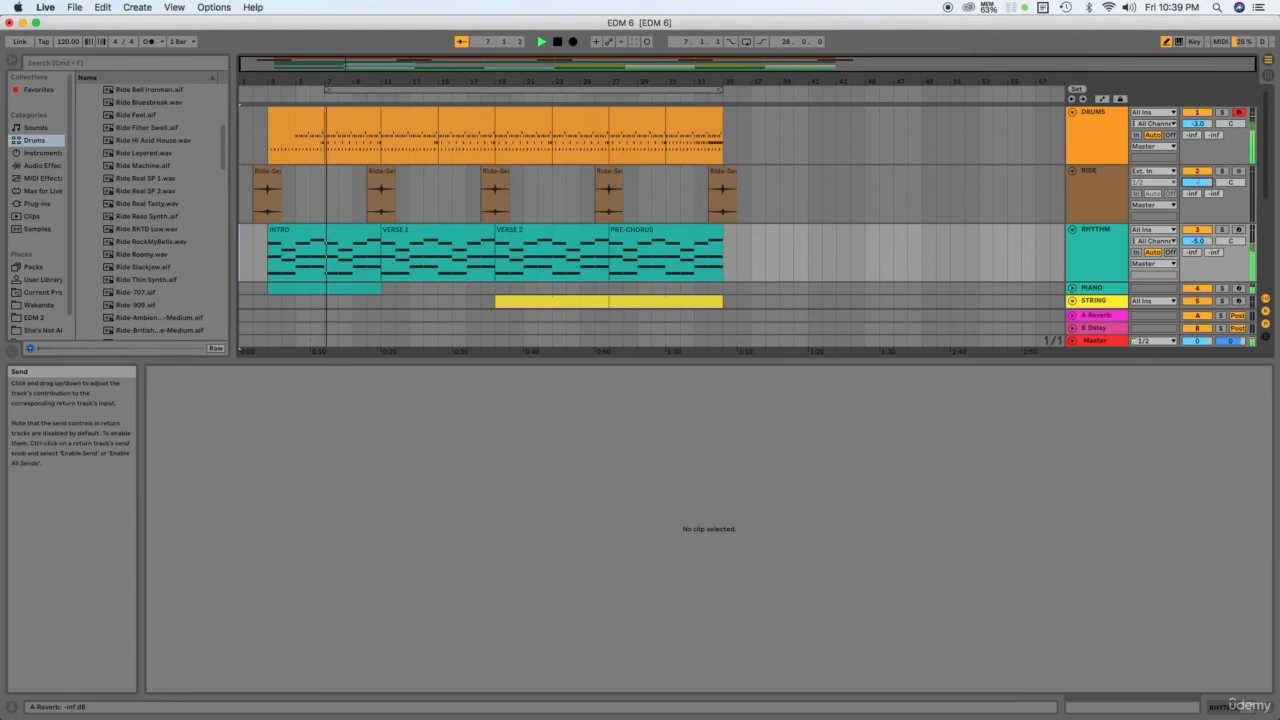
{"action": "left_click_drag", "start_coordinate": [1197, 182], "coordinate": [1197, 192]}
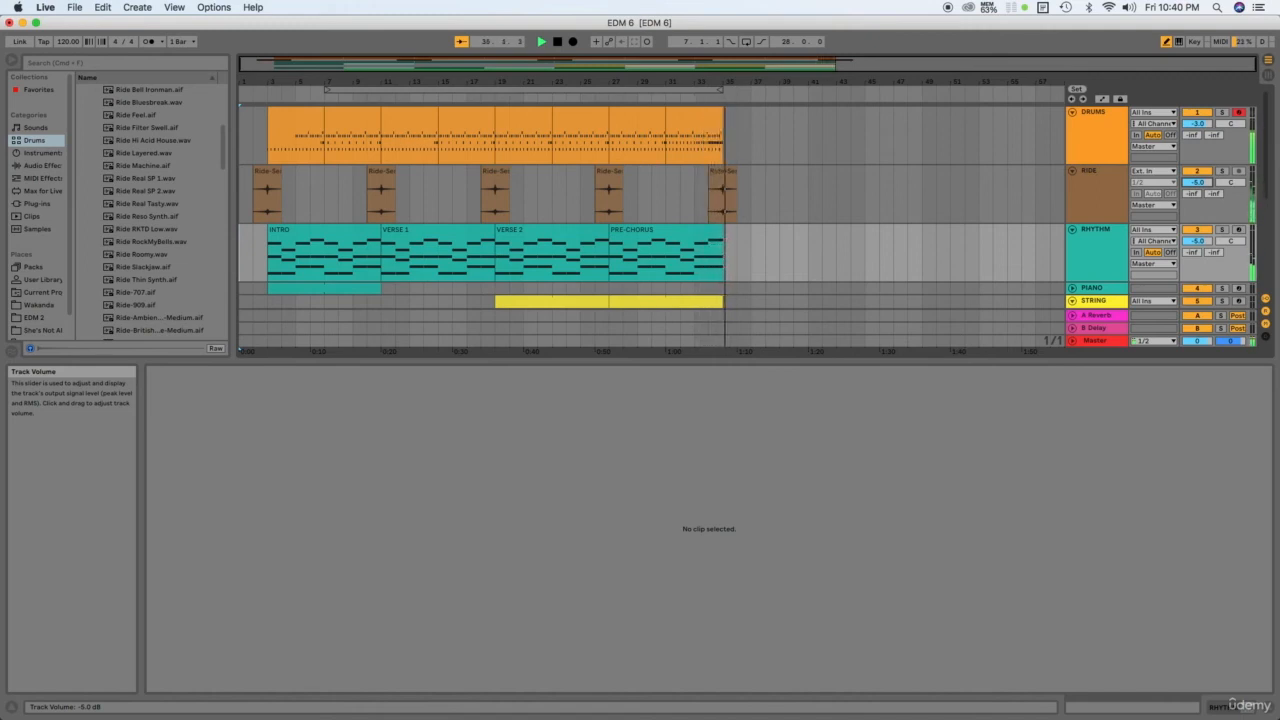
{"action": "key", "text": "space"}
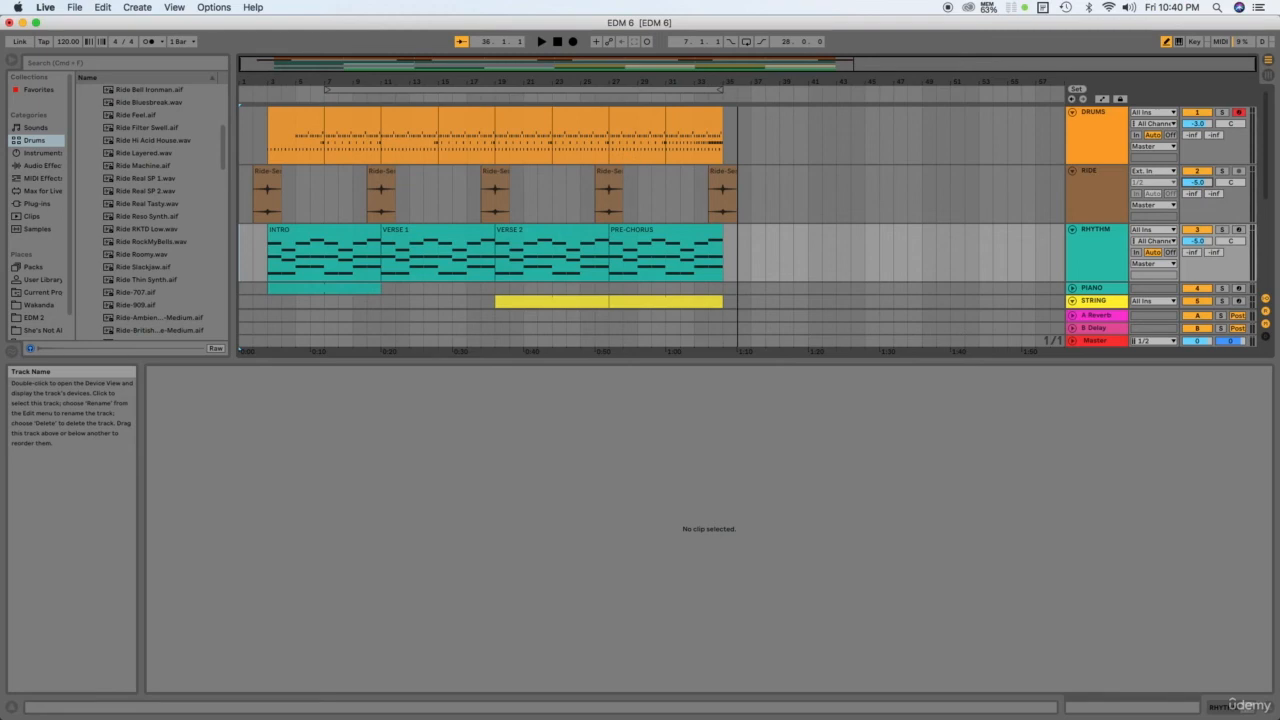
Insert a new MIDI track directly below the RIDE track
{"action": "right_click", "coordinate": [1110, 197]}
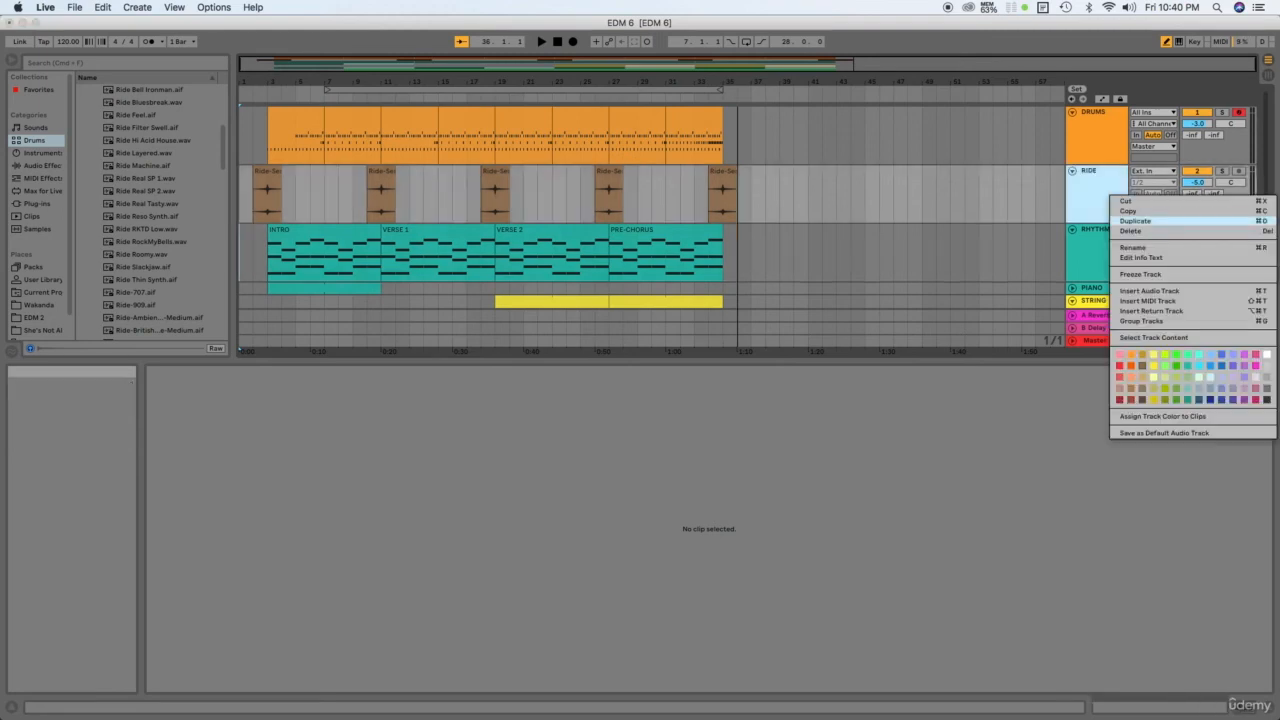
{"action": "key", "text": "Escape"}
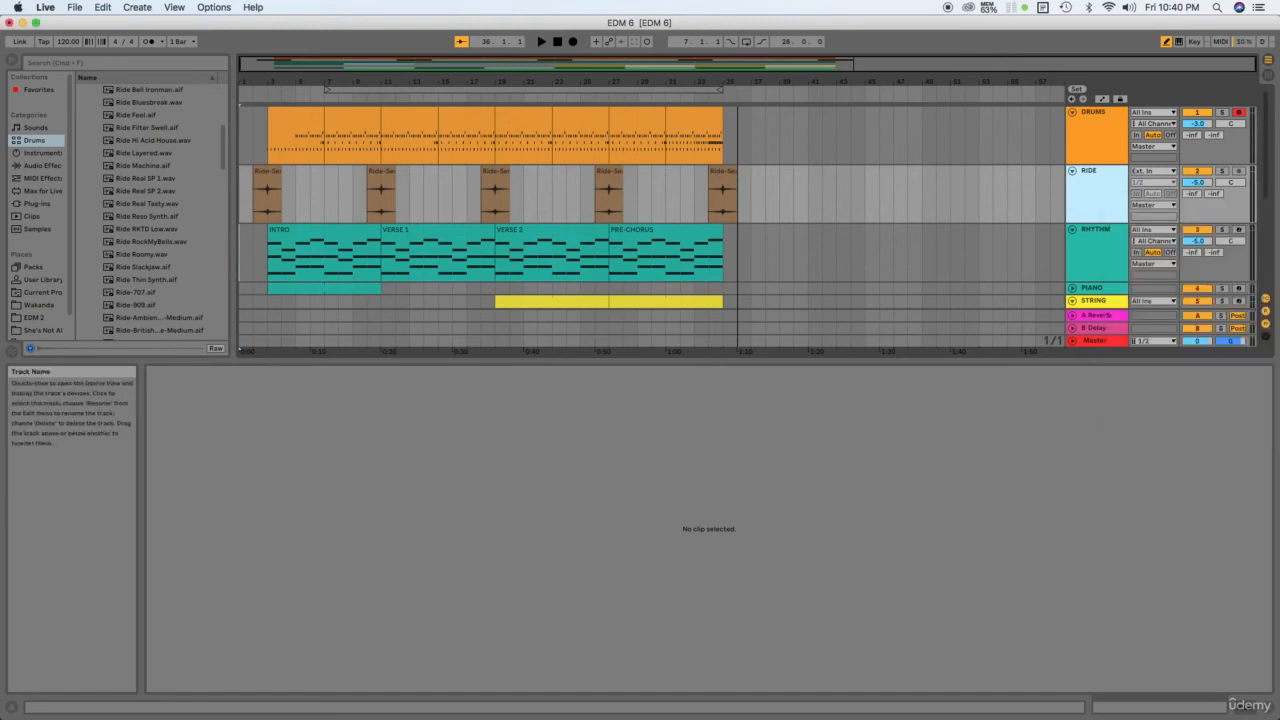
{"action": "right_click", "coordinate": [1102, 199]}
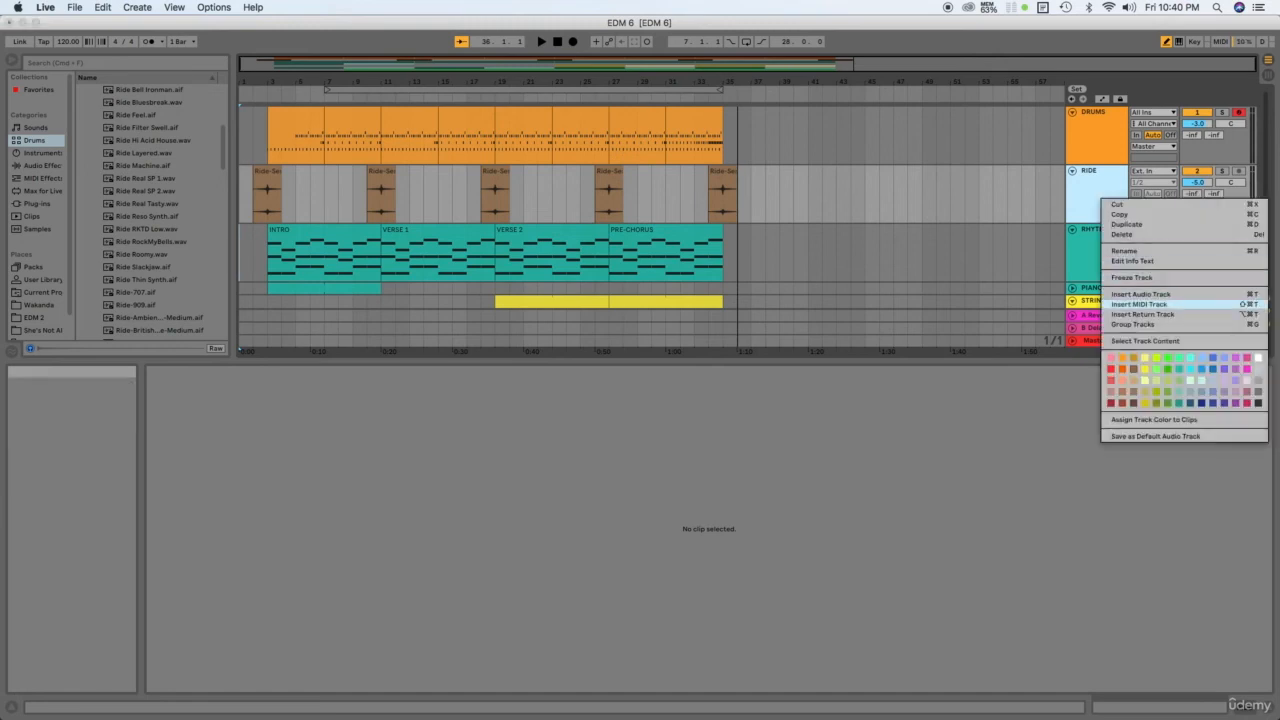
{"action": "left_click", "coordinate": [1138, 304]}
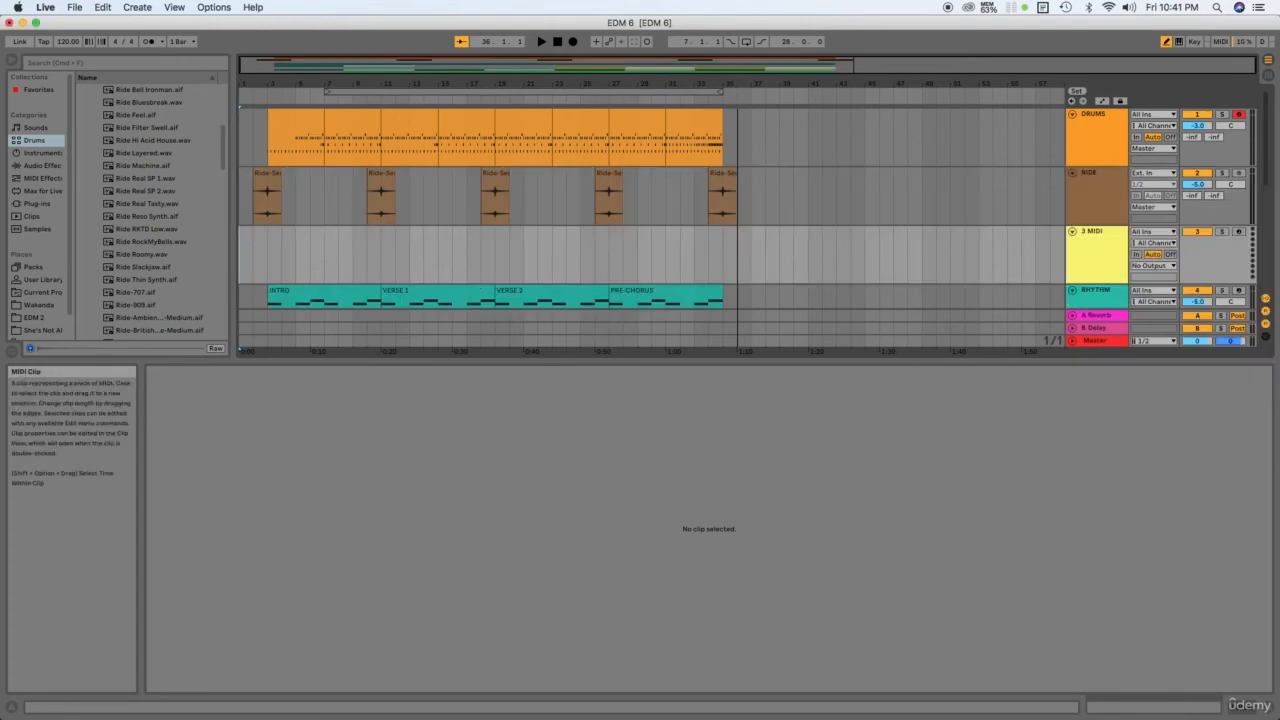
Audition the Ambient & Evolving sound presets from All Alone Pad.adg down to Chill Outzone.adg
{"action": "left_click", "coordinate": [35, 127]}
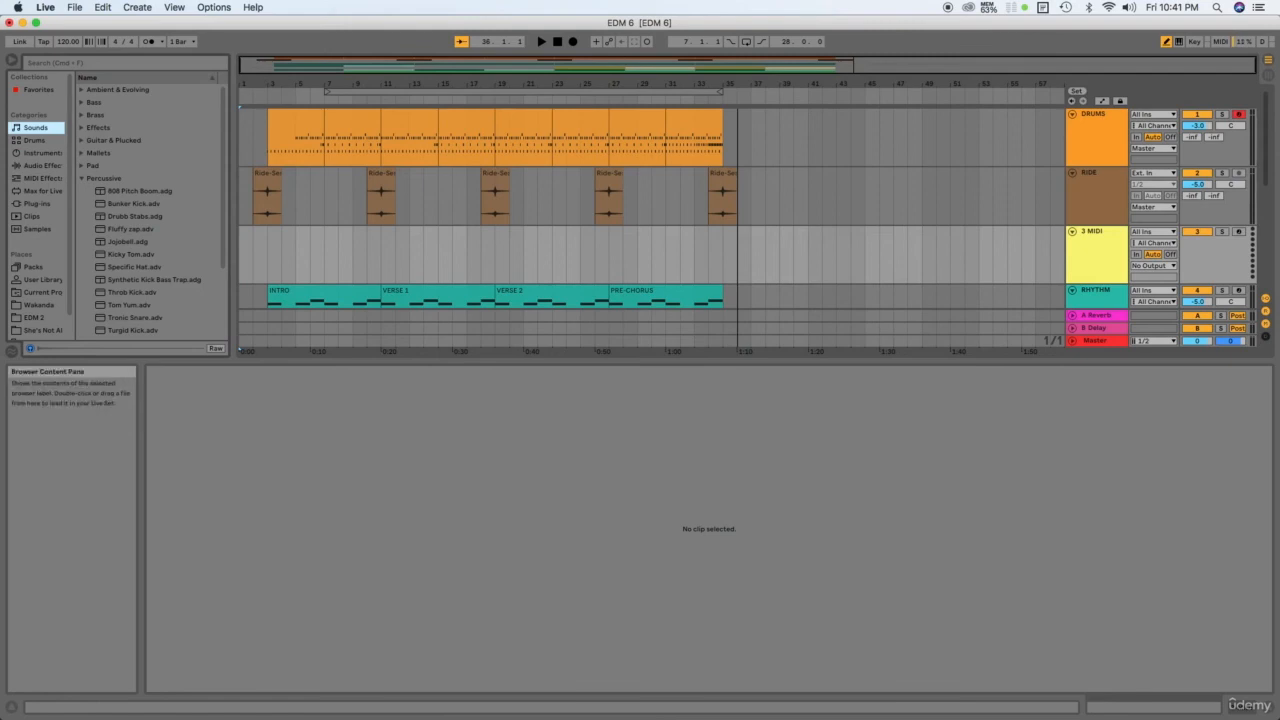
{"action": "left_click", "coordinate": [82, 90]}
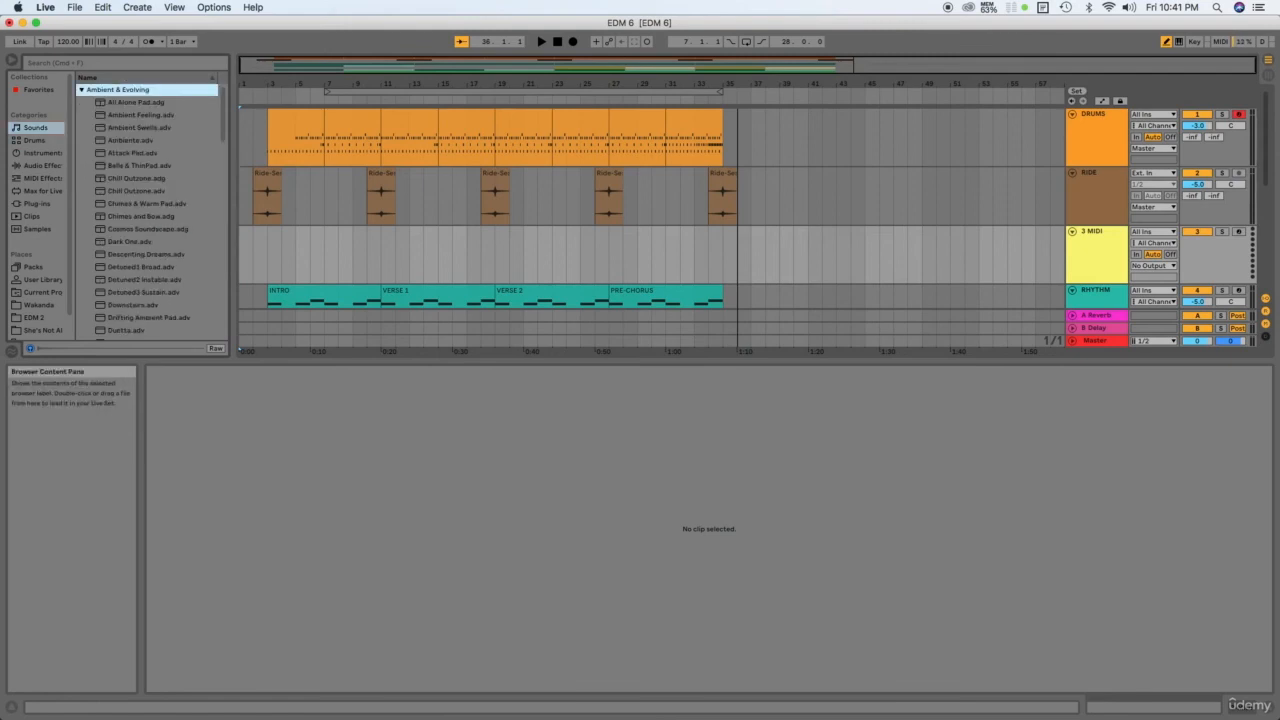
{"action": "left_click", "coordinate": [136, 102]}
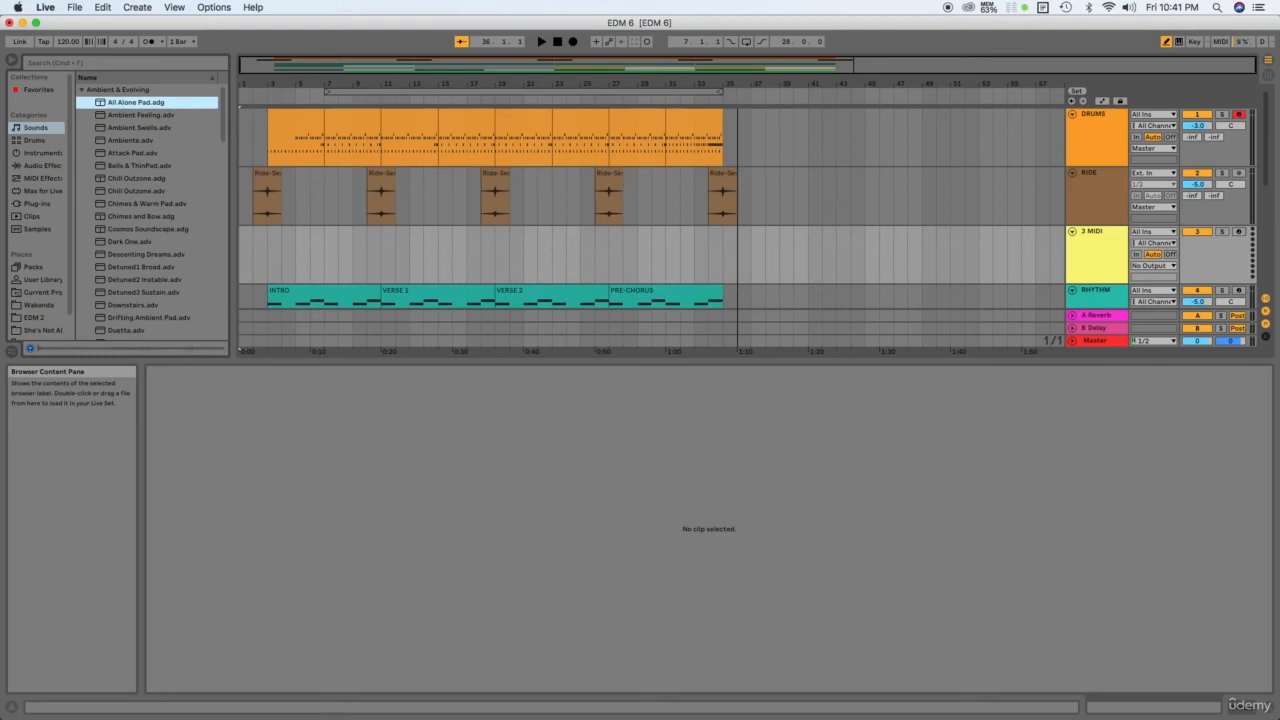
{"action": "left_click", "coordinate": [140, 115]}
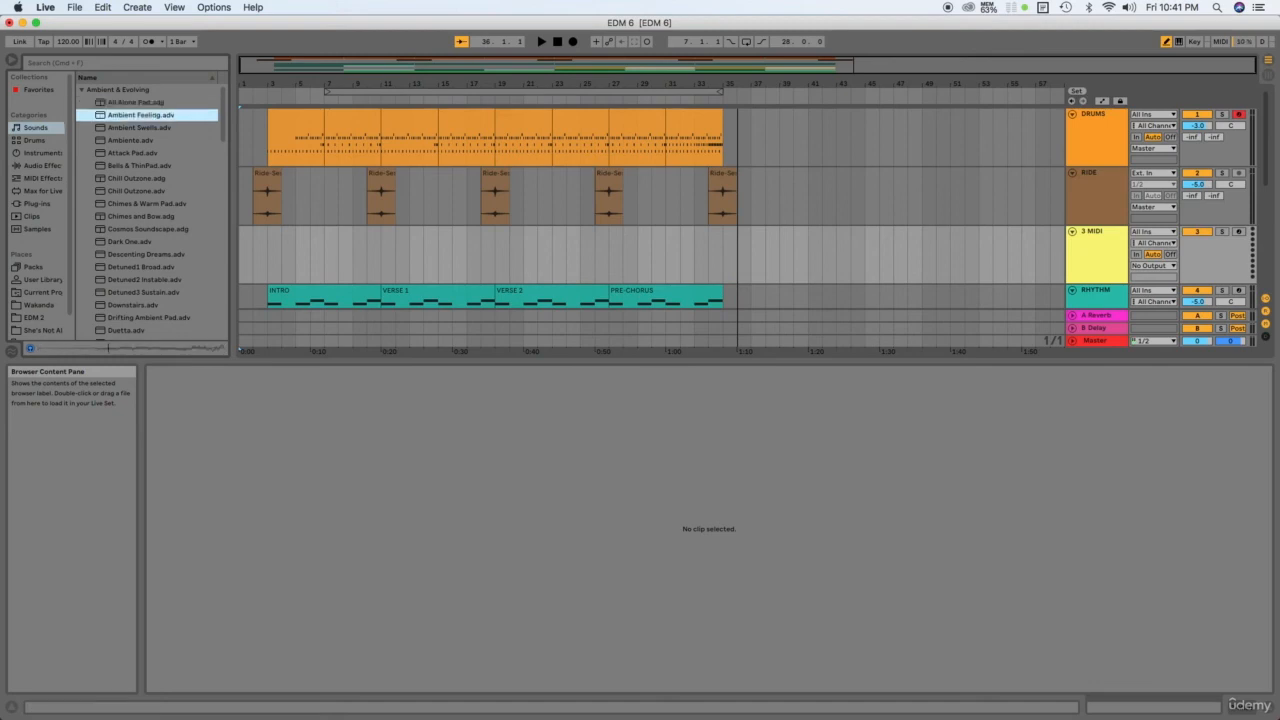
{"action": "left_click", "coordinate": [139, 128]}
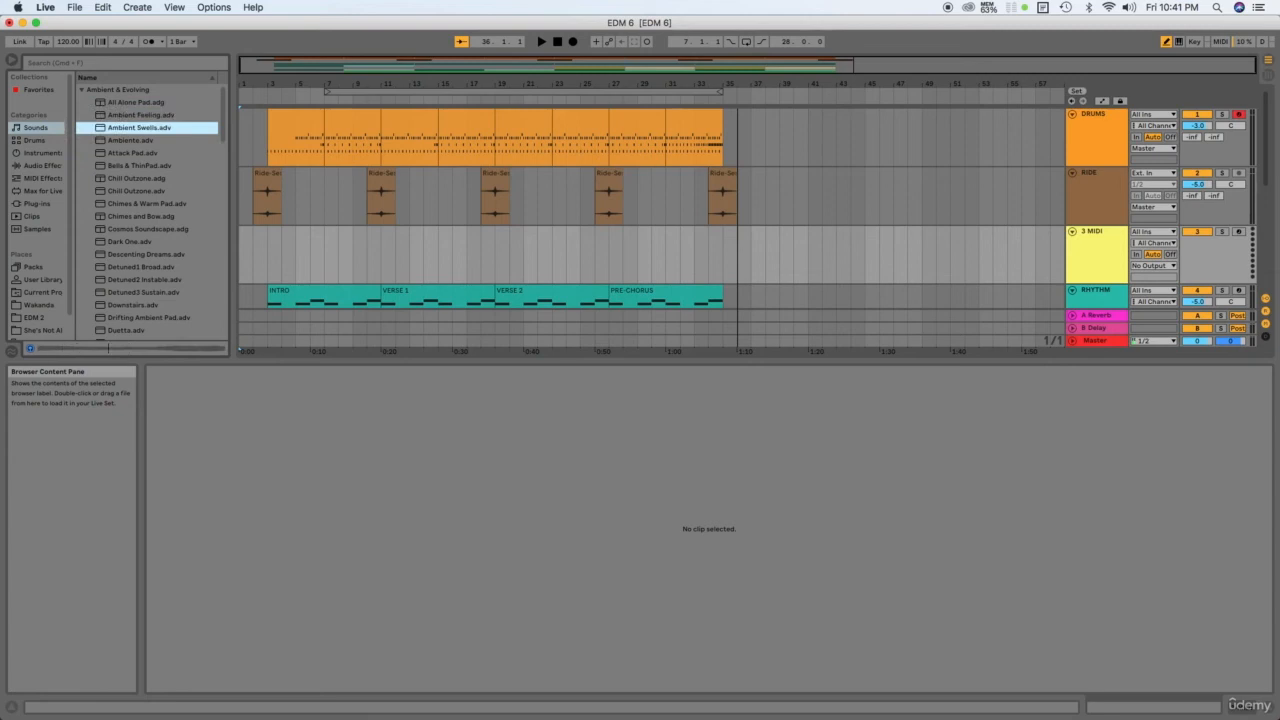
{"action": "left_click", "coordinate": [131, 140]}
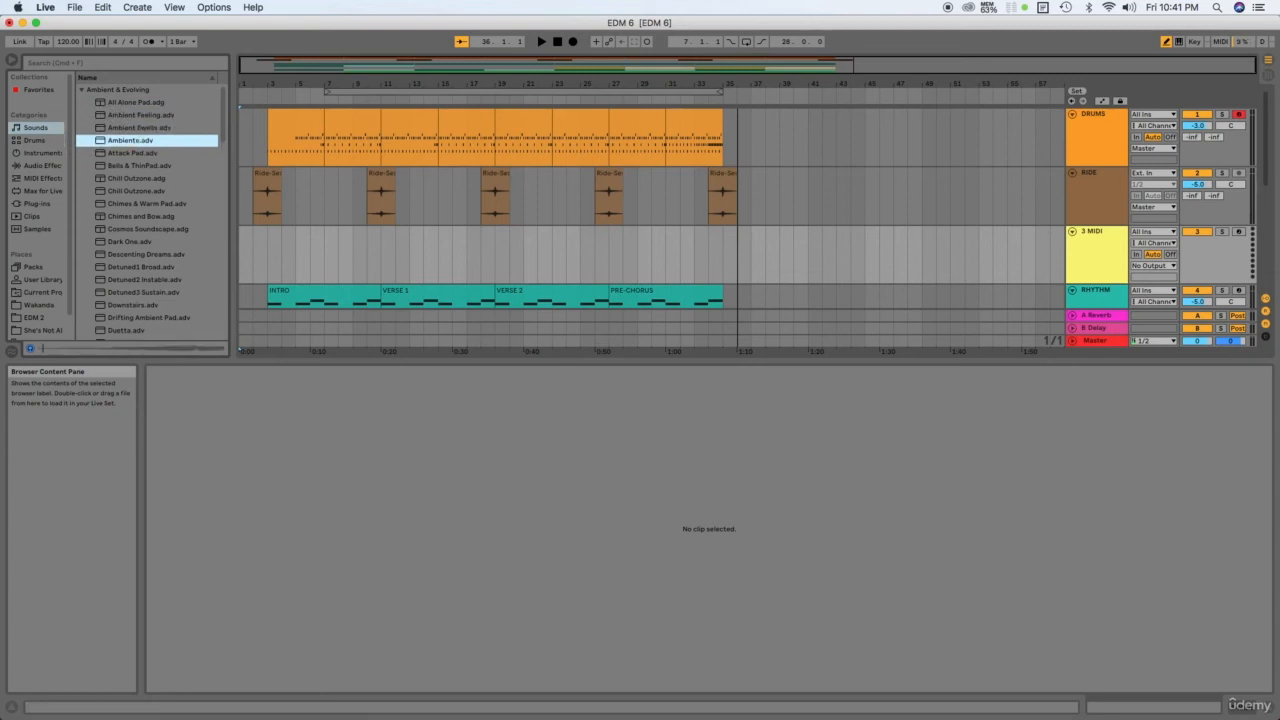
{"action": "key", "text": "Down"}
{"action": "key", "text": "Down"}
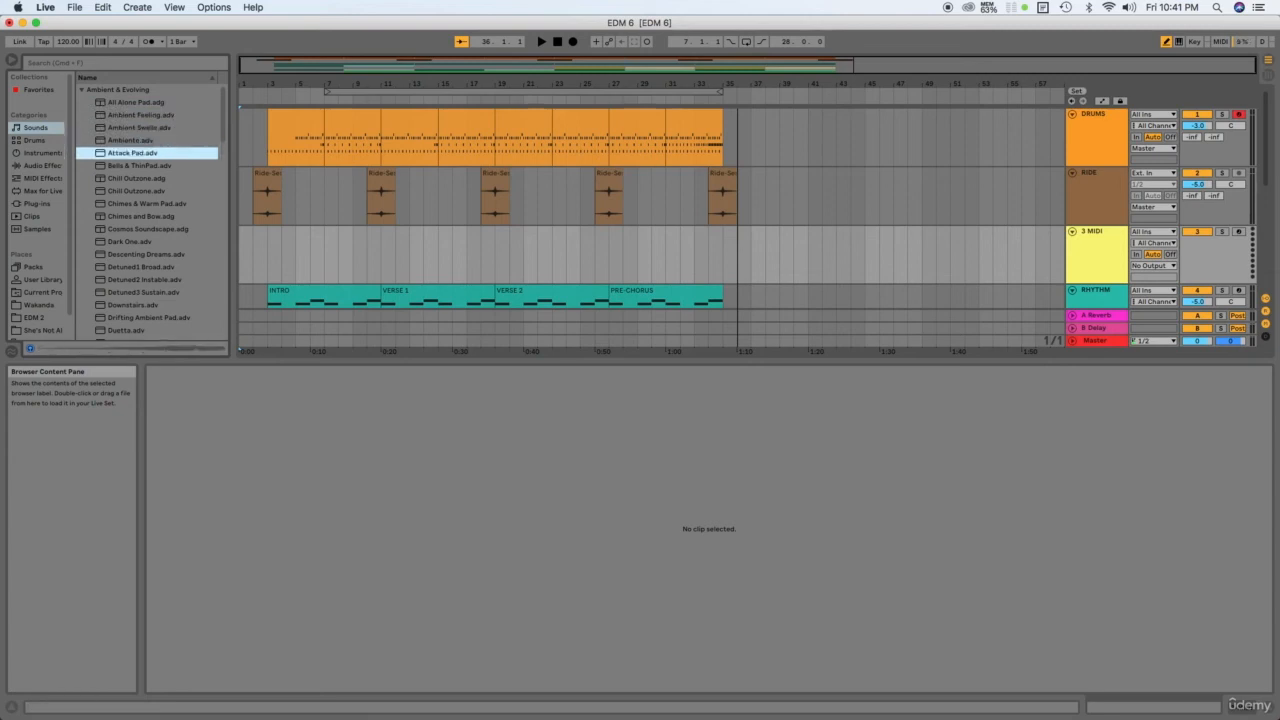
{"action": "key", "text": "Down"}
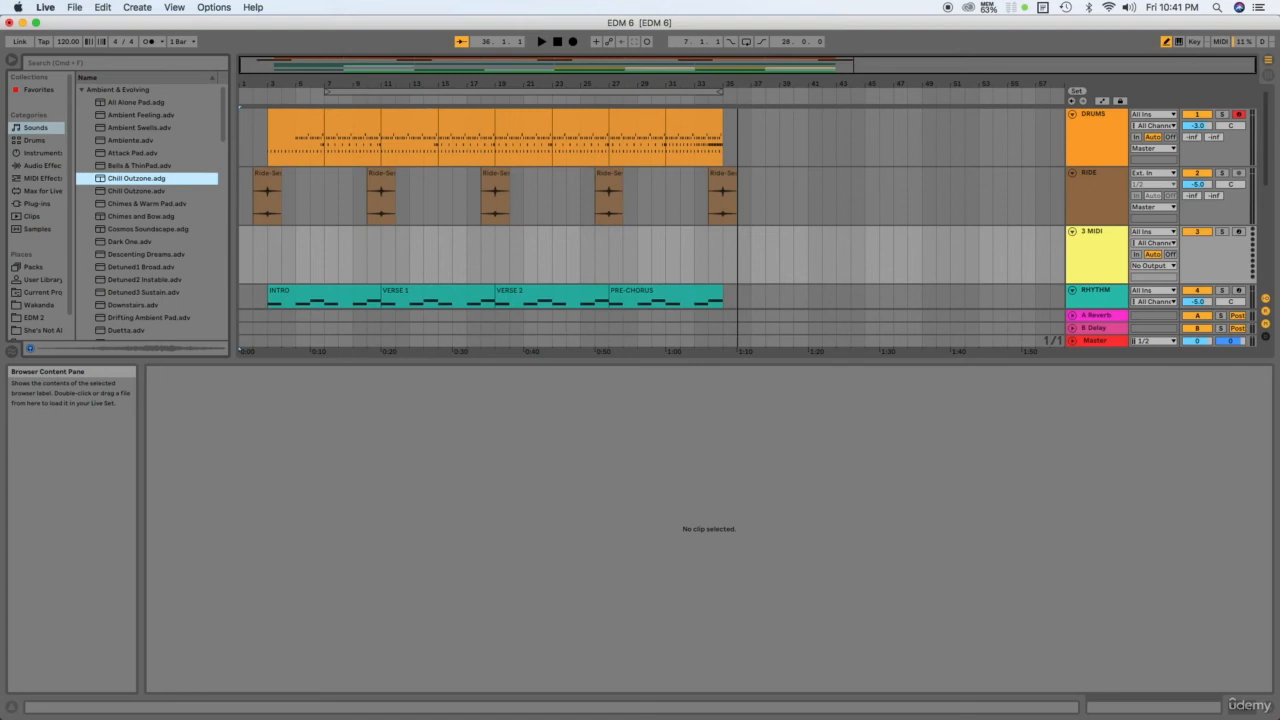
Load the Chill Outzone.adg preset onto the new MIDI track and rename the track RISING
{"action": "left_click_drag", "start_coordinate": [136, 178], "coordinate": [1096, 232]}
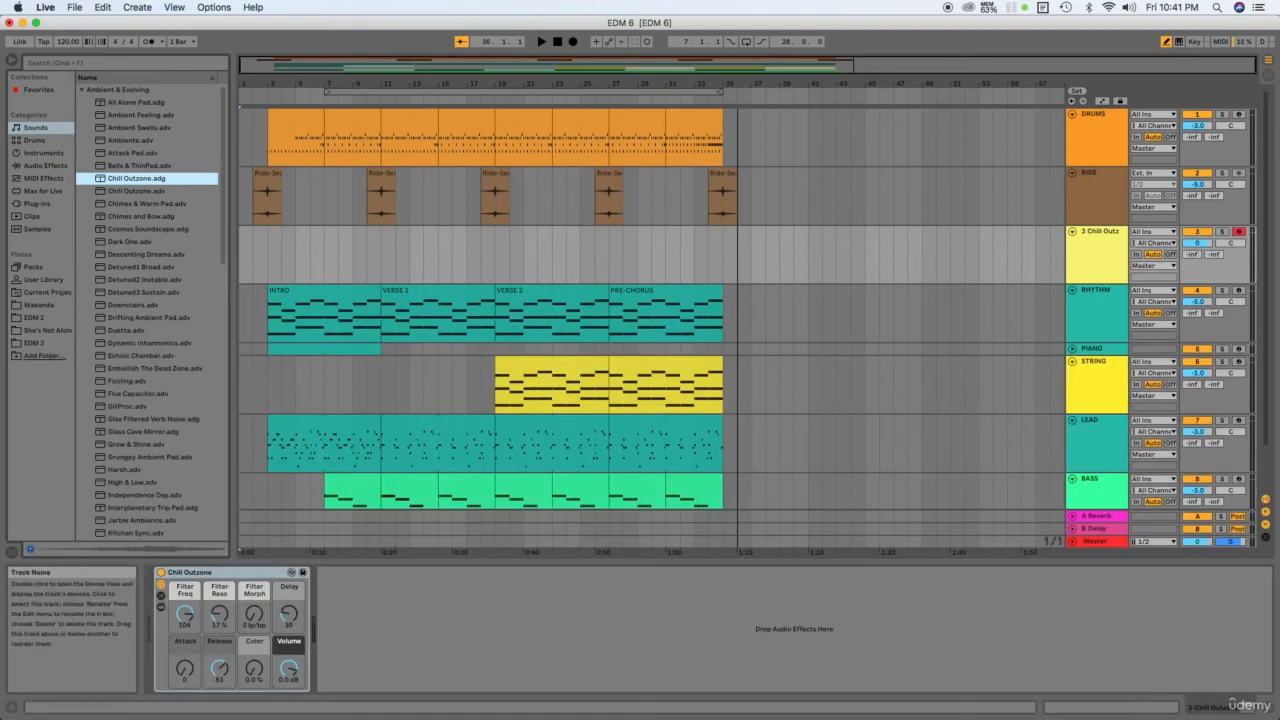
{"action": "right_click", "coordinate": [1090, 232]}
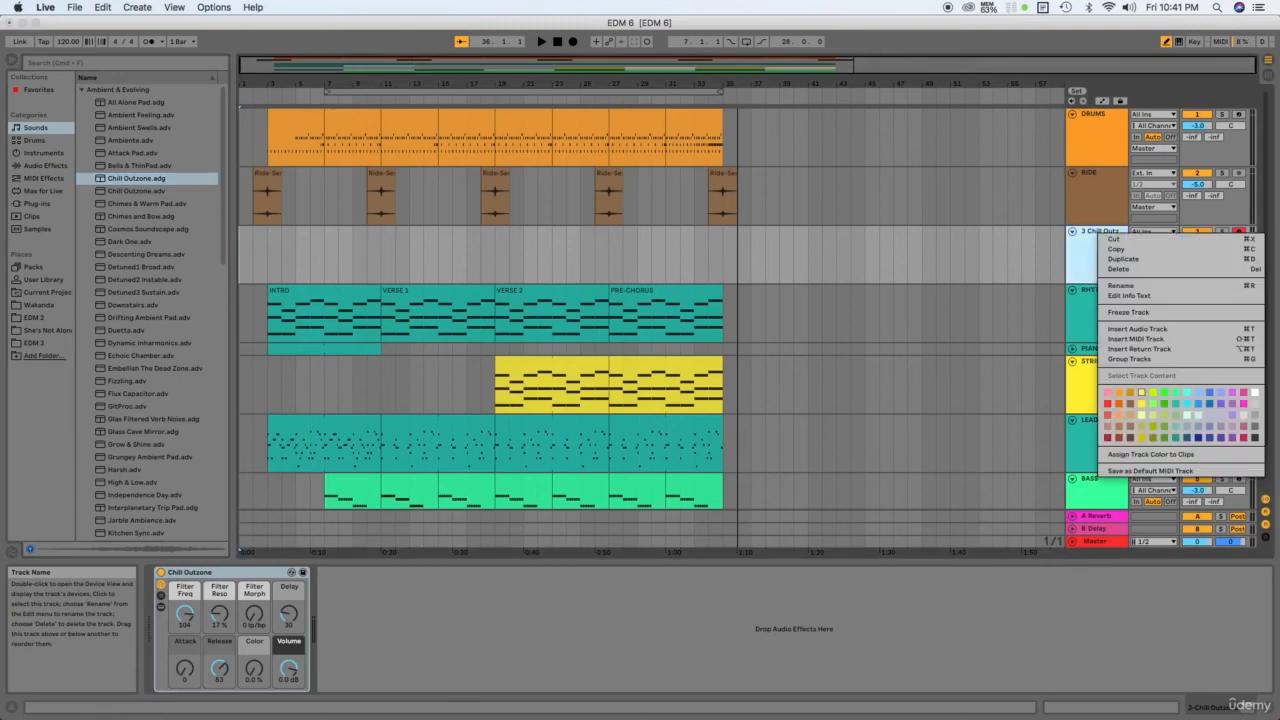
{"action": "left_click", "coordinate": [1120, 286]}
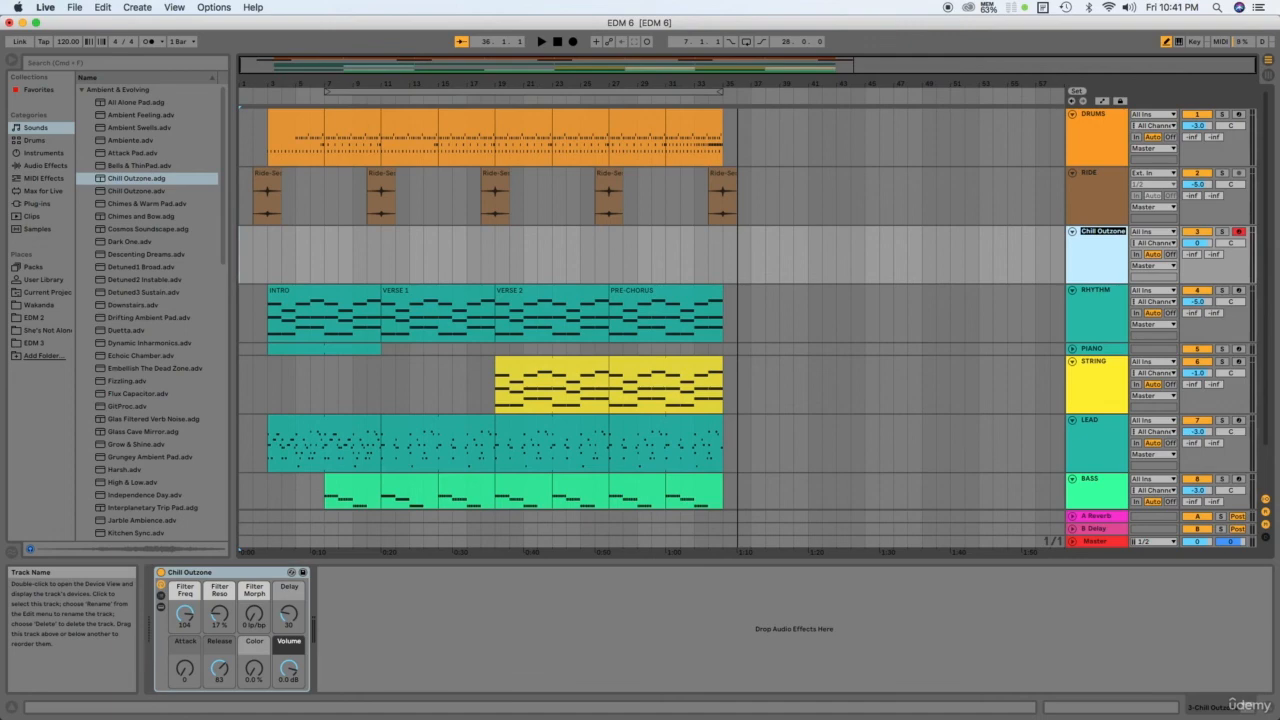
{"action": "type", "text": "RISING"}
{"action": "key", "text": "Return"}
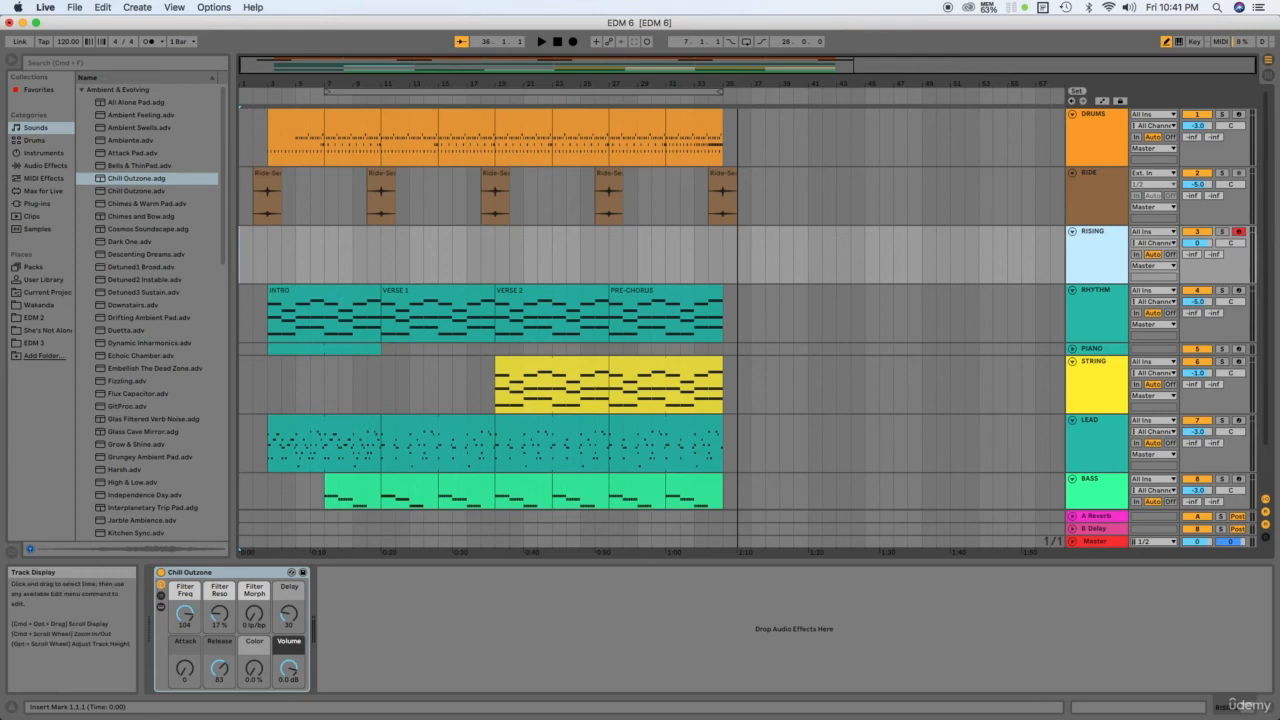
{"action": "left_click", "coordinate": [681, 255]}
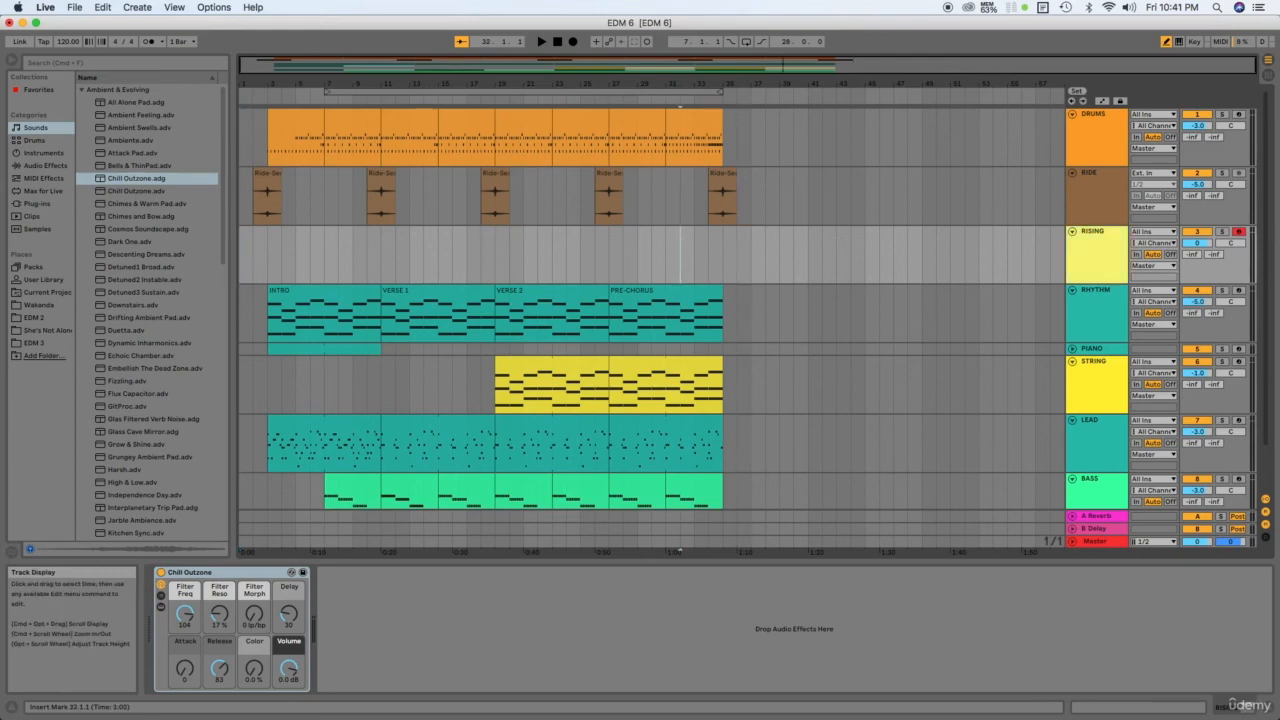
{"action": "left_click_drag", "start_coordinate": [680, 551], "coordinate": [680, 350]}
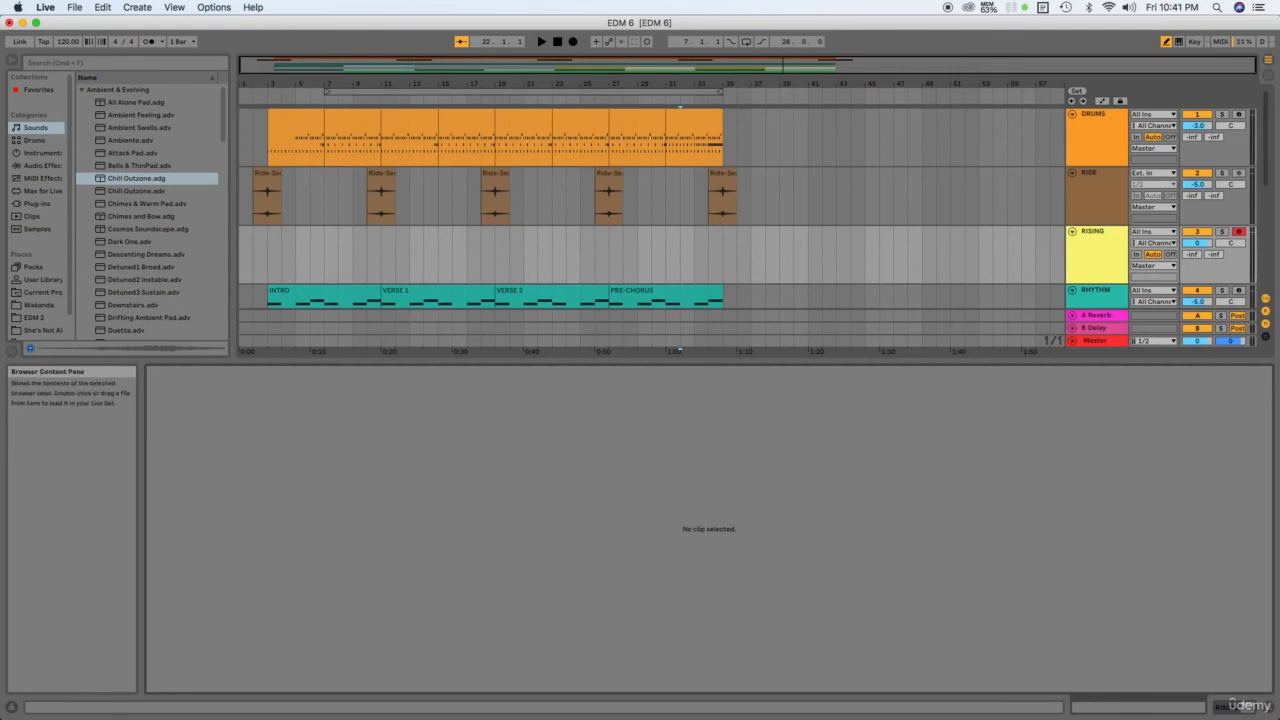
{"action": "left_click_drag", "start_coordinate": [137, 178], "coordinate": [680, 255]}
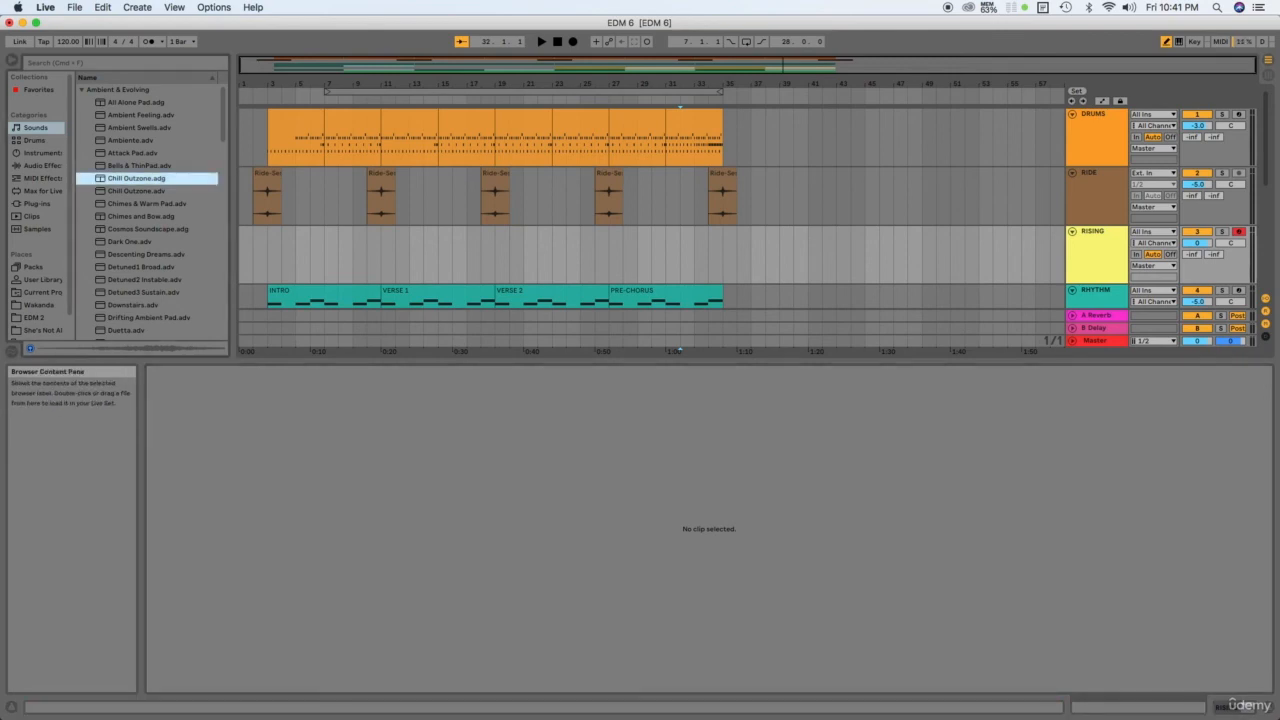
{"action": "left_click_drag", "start_coordinate": [679, 350], "coordinate": [679, 551]}
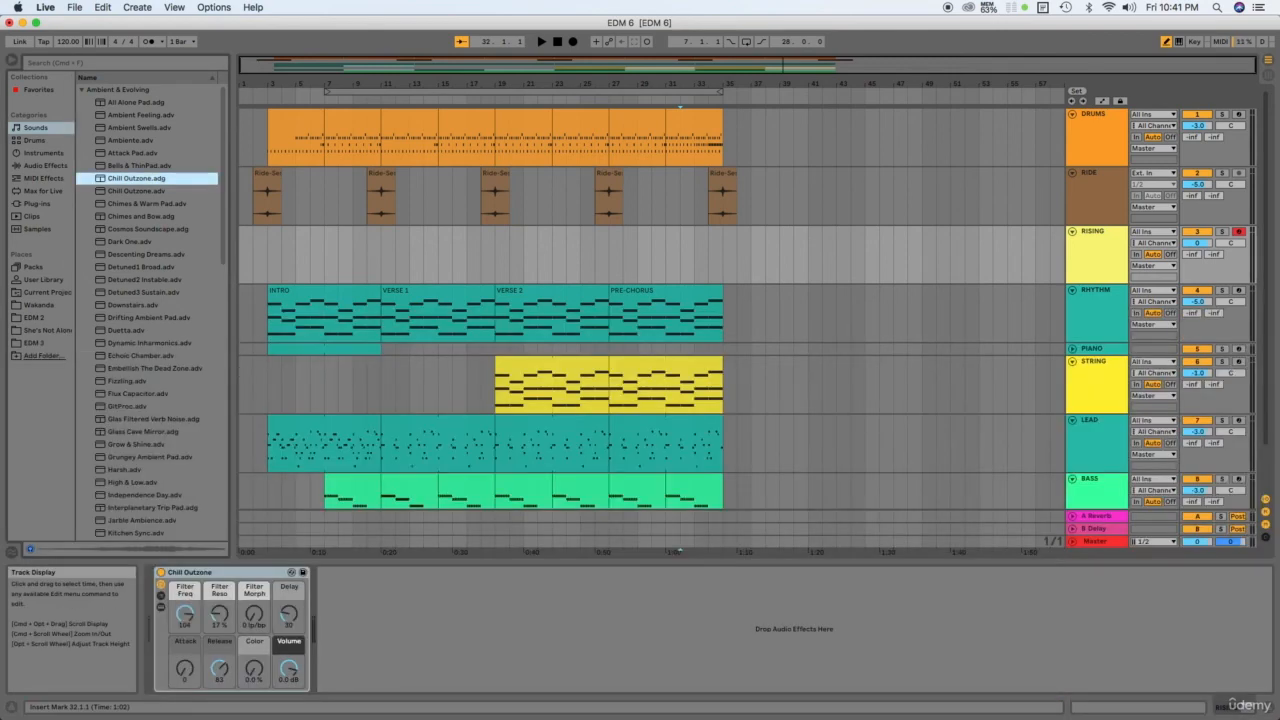
{"action": "scroll", "coordinate": [680, 494], "scroll_direction": "down", "scroll_amount": 3}
{"action": "scroll", "coordinate": [680, 494], "scroll_direction": "up", "scroll_amount": 3}
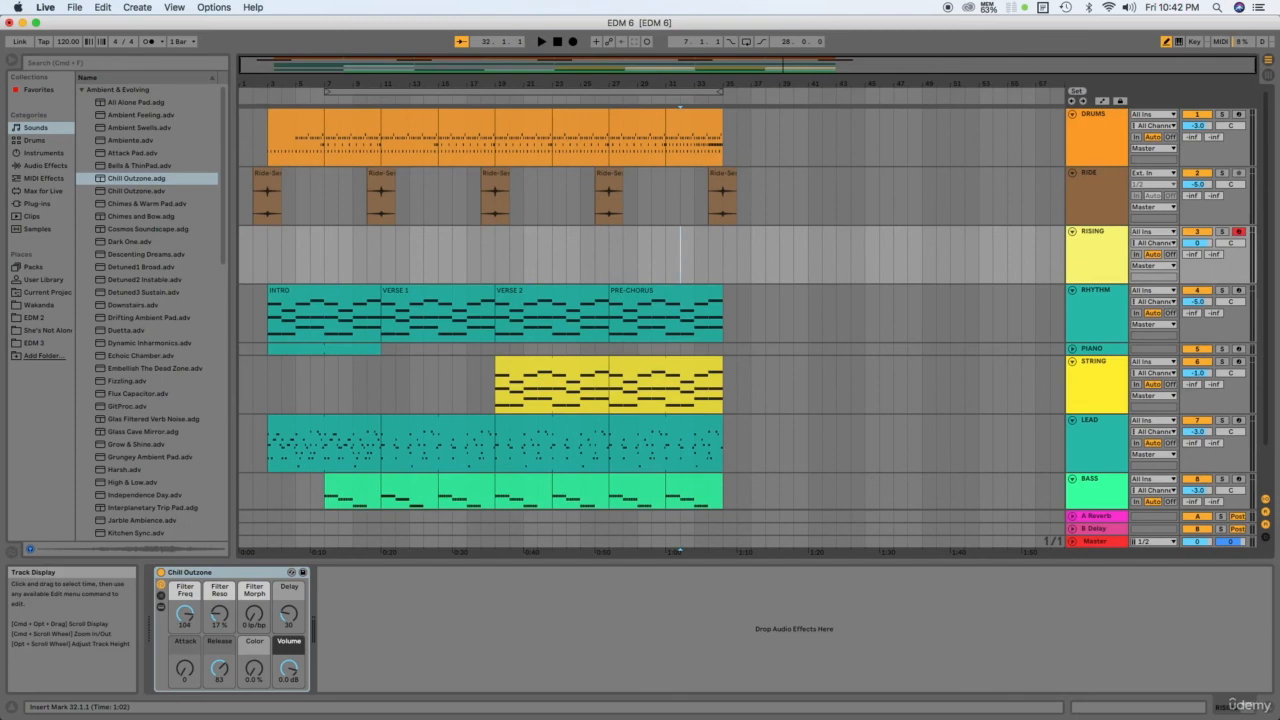
{"action": "left_click_drag", "start_coordinate": [709, 255], "coordinate": [737, 255]}
{"action": "right_click", "coordinate": [731, 243]}
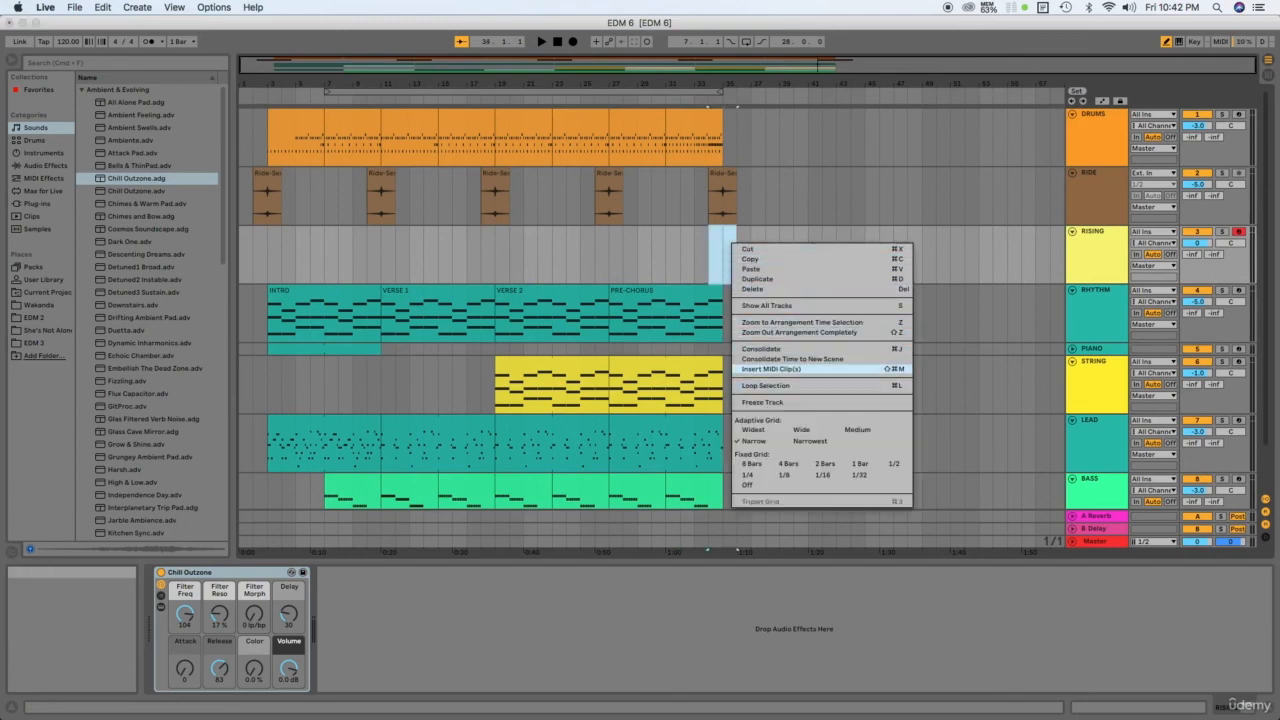
{"action": "left_click", "coordinate": [771, 369]}
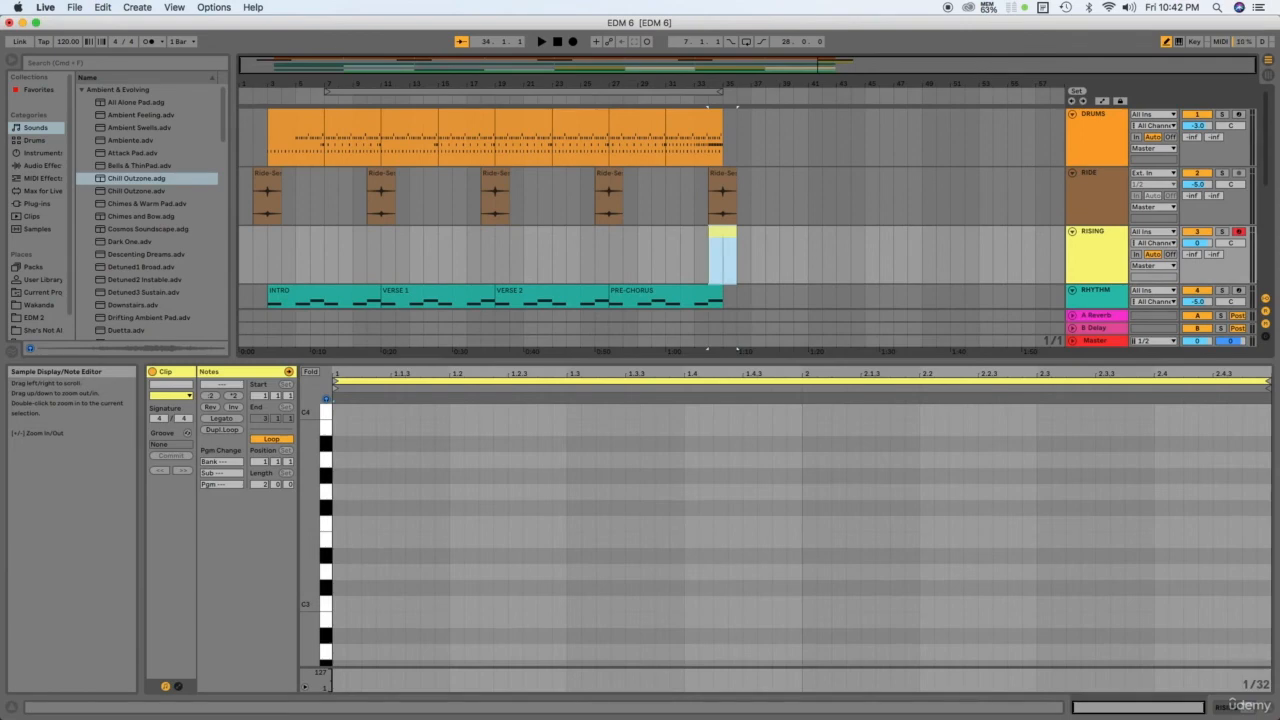
{"action": "left_click", "coordinate": [137, 179]}
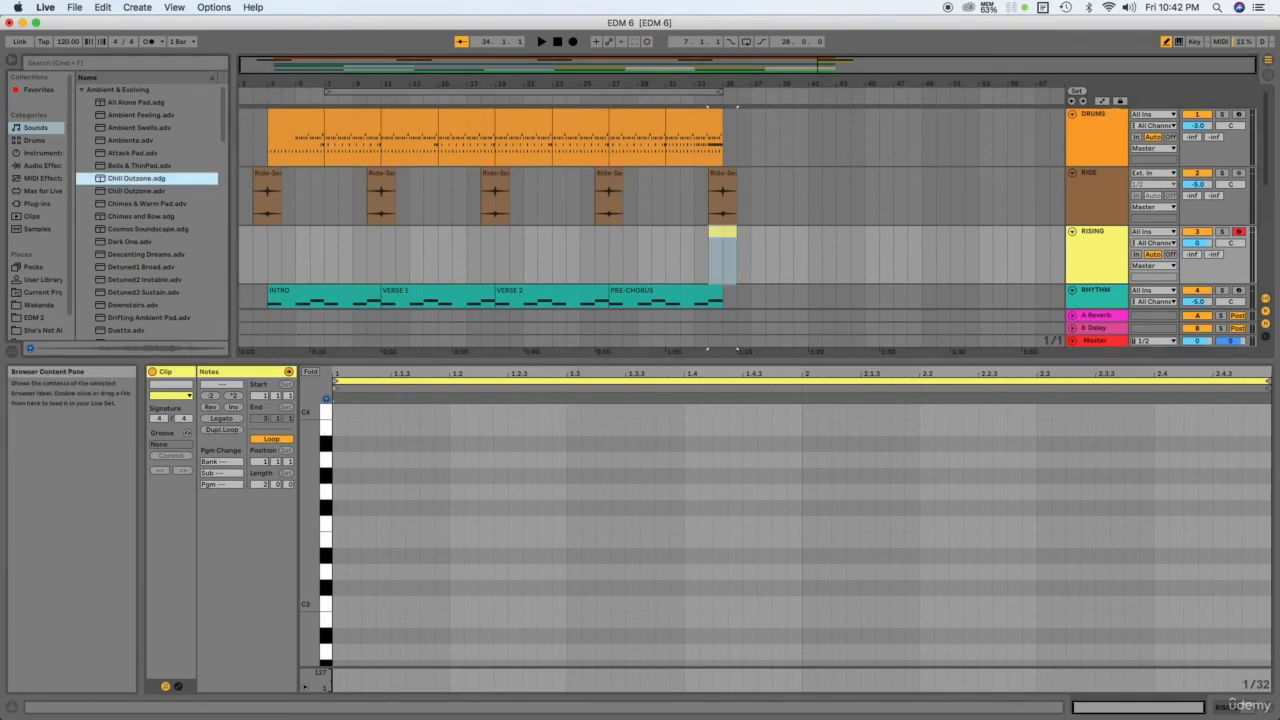
{"action": "key", "text": "Return"}
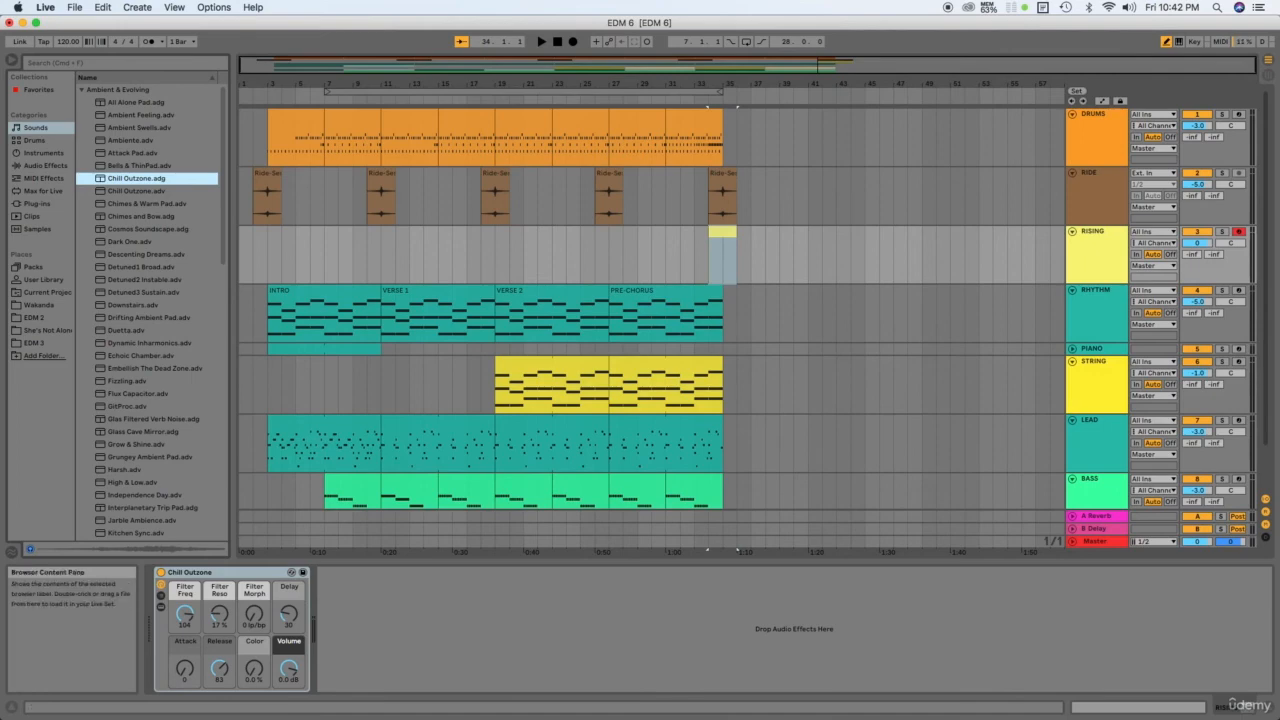
{"action": "key", "text": "Down"}
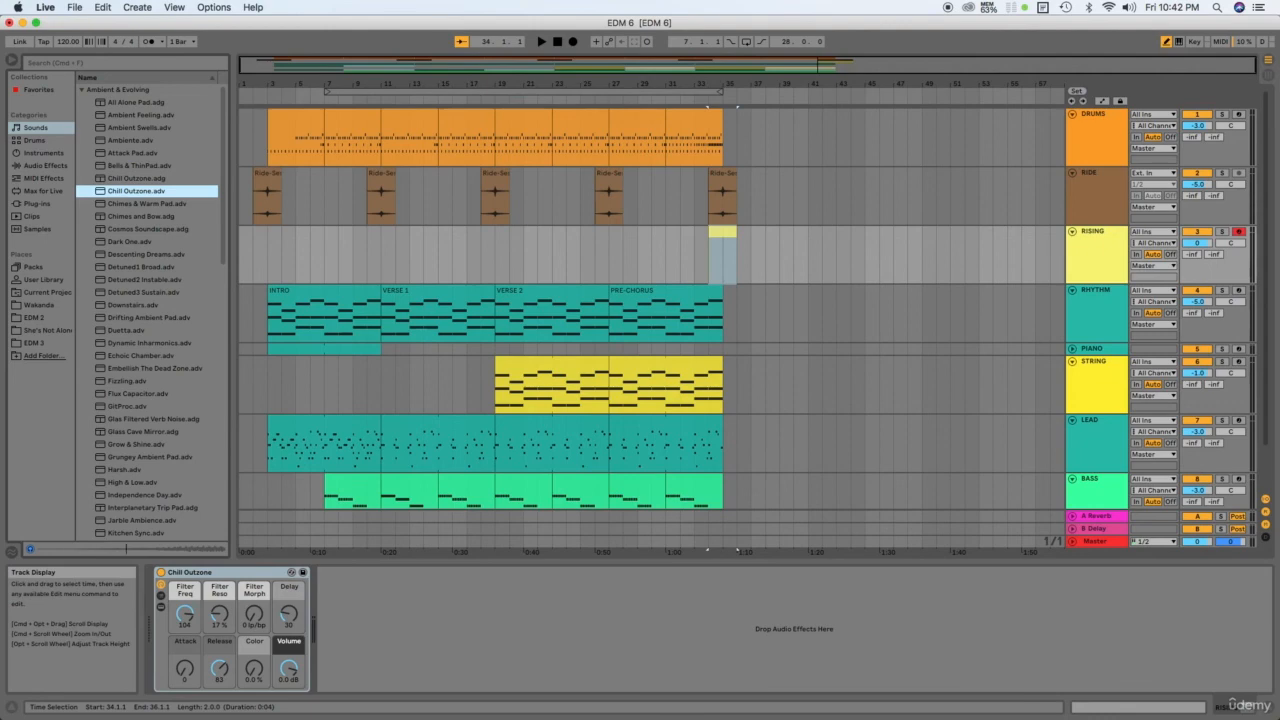
{"action": "left_click", "coordinate": [722, 232]}
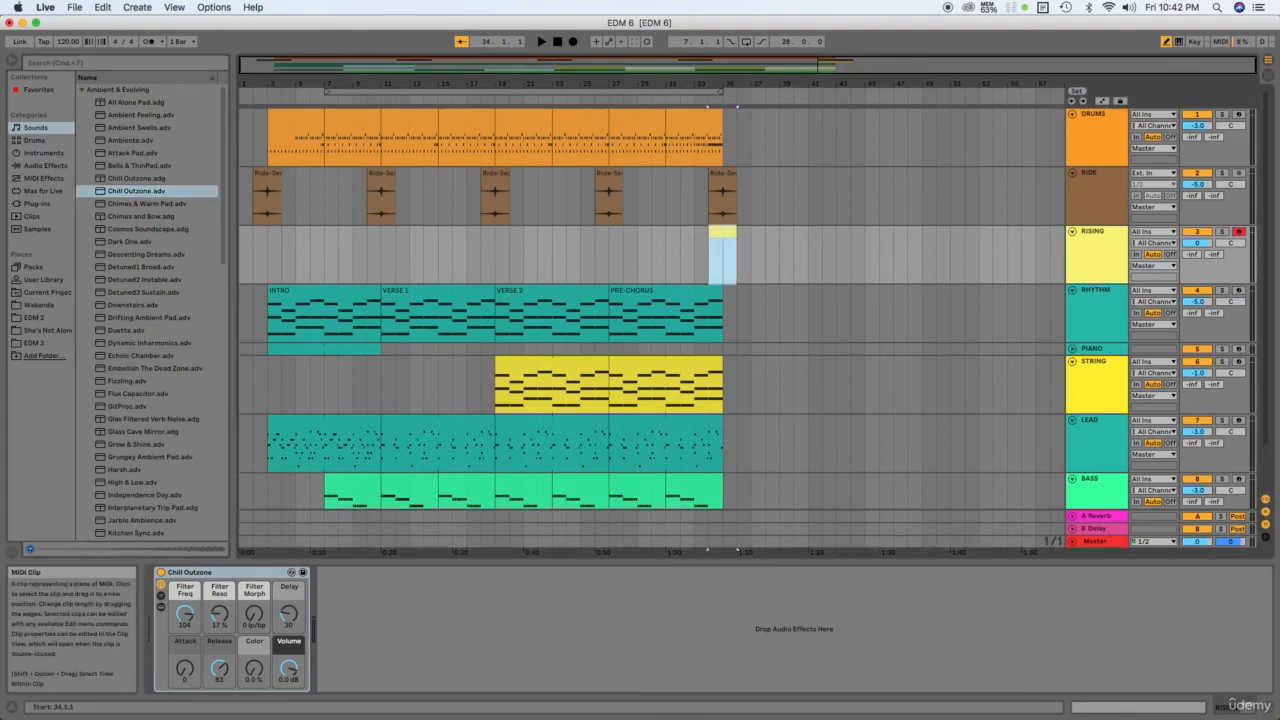
{"action": "key", "text": "Delete"}
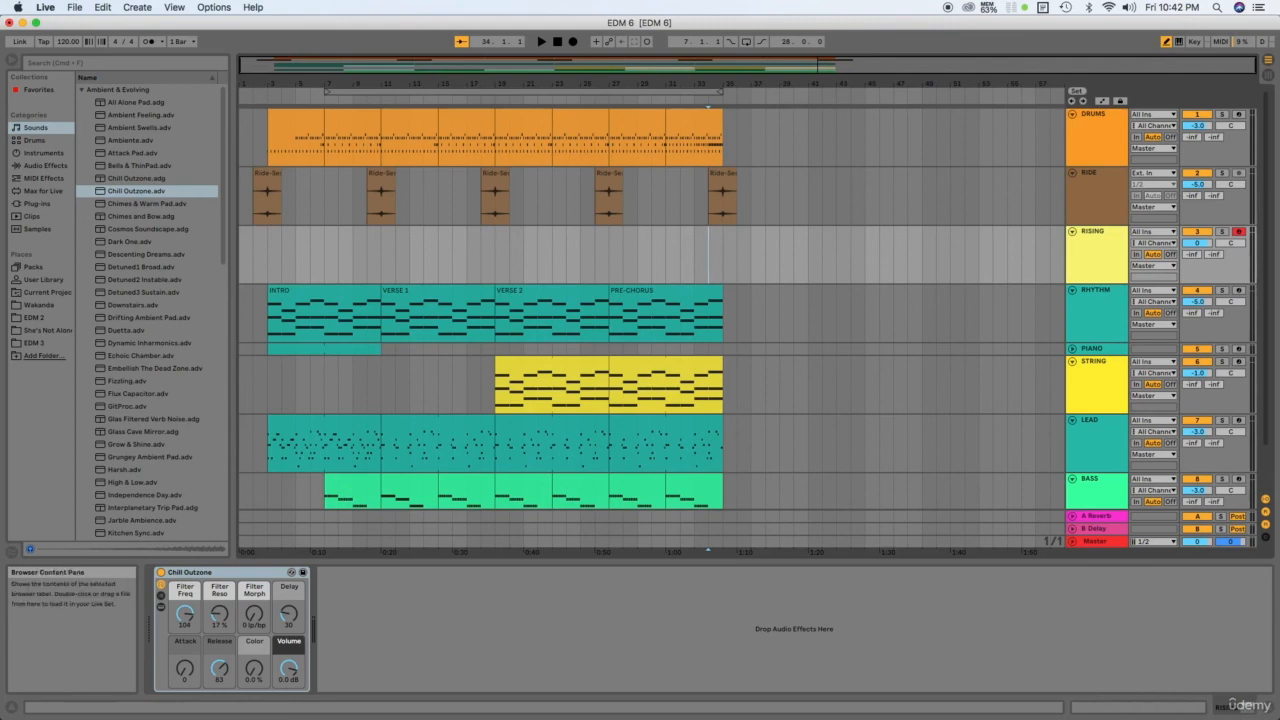
Load the Chill Outzone.adv preset onto the RISING track
{"action": "left_click", "coordinate": [137, 179]}
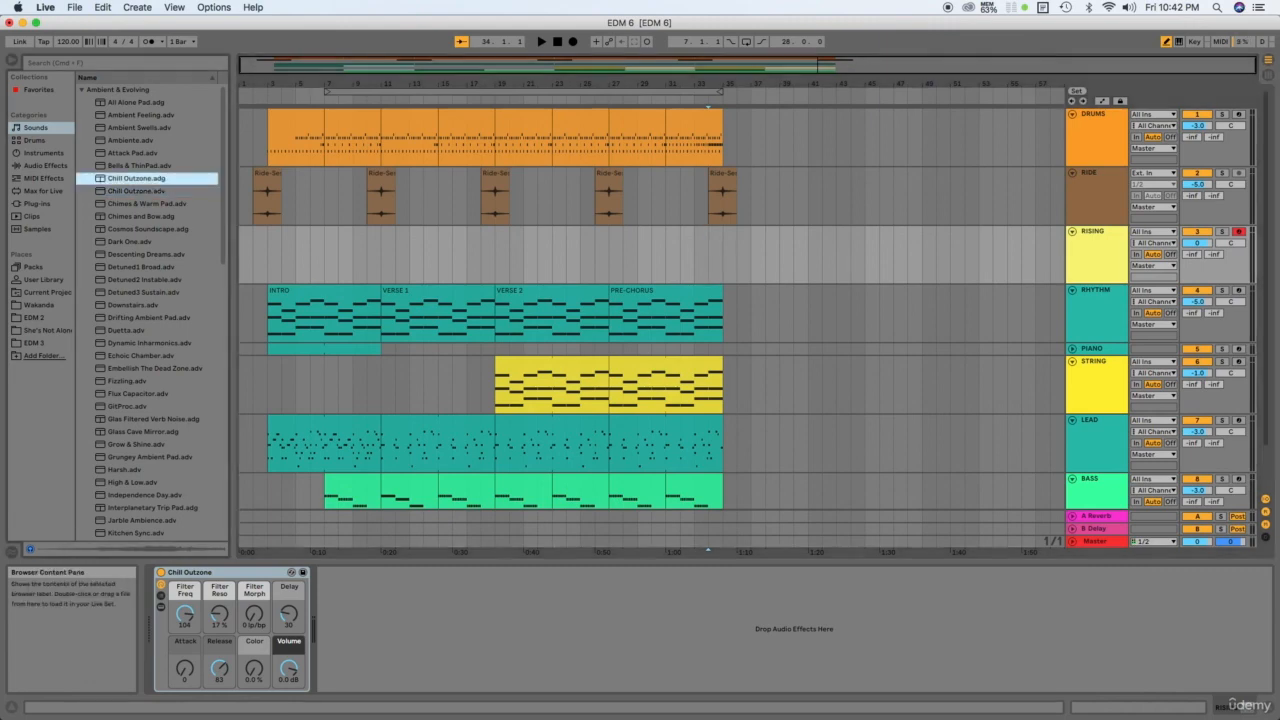
{"action": "left_click", "coordinate": [137, 191]}
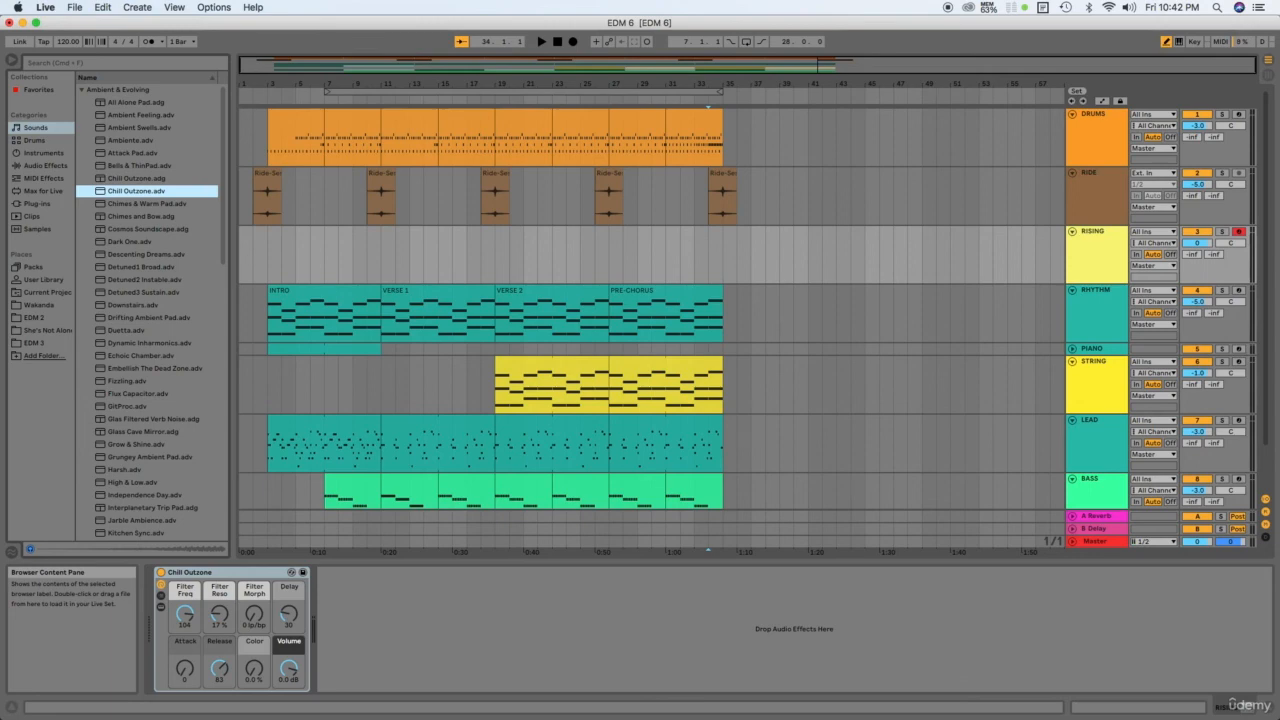
{"action": "double_click", "coordinate": [137, 191]}
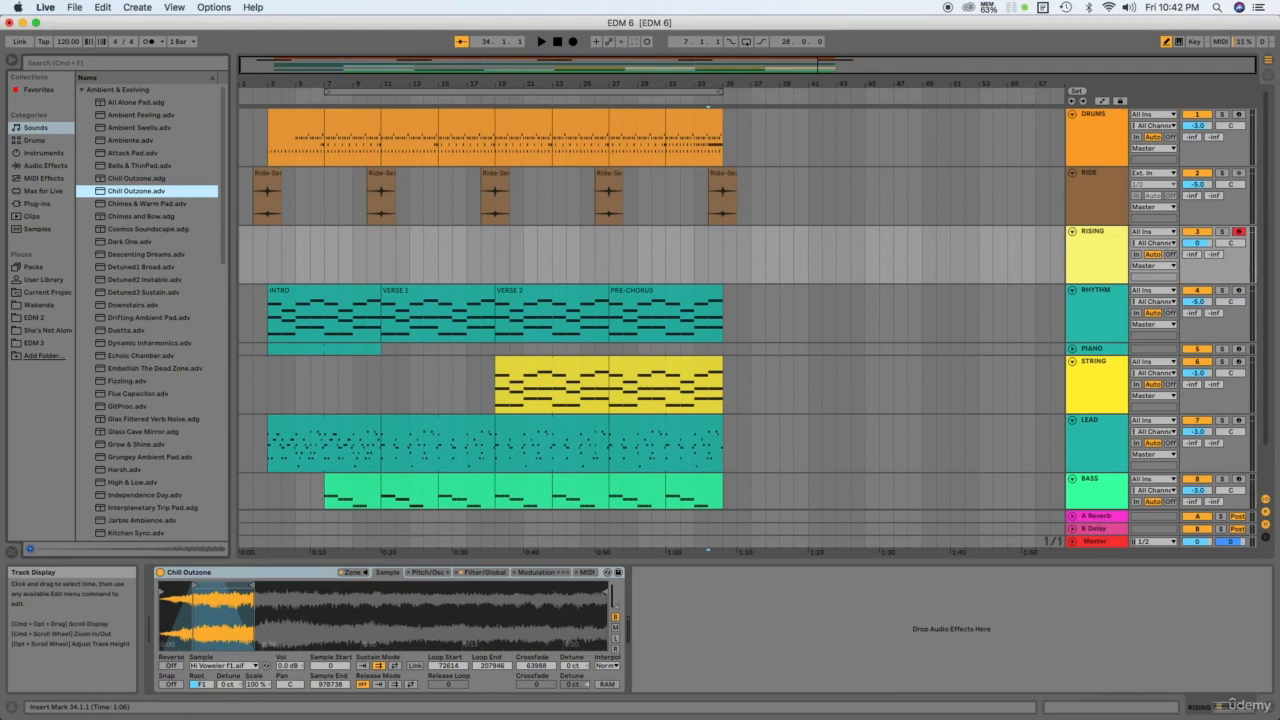
Insert a MIDI clip from bar 34 to bar 36 on the RISING track and fill its full two bars with one G#3 note
{"action": "left_click_drag", "start_coordinate": [709, 255], "coordinate": [736, 255]}
{"action": "right_click", "coordinate": [730, 247]}
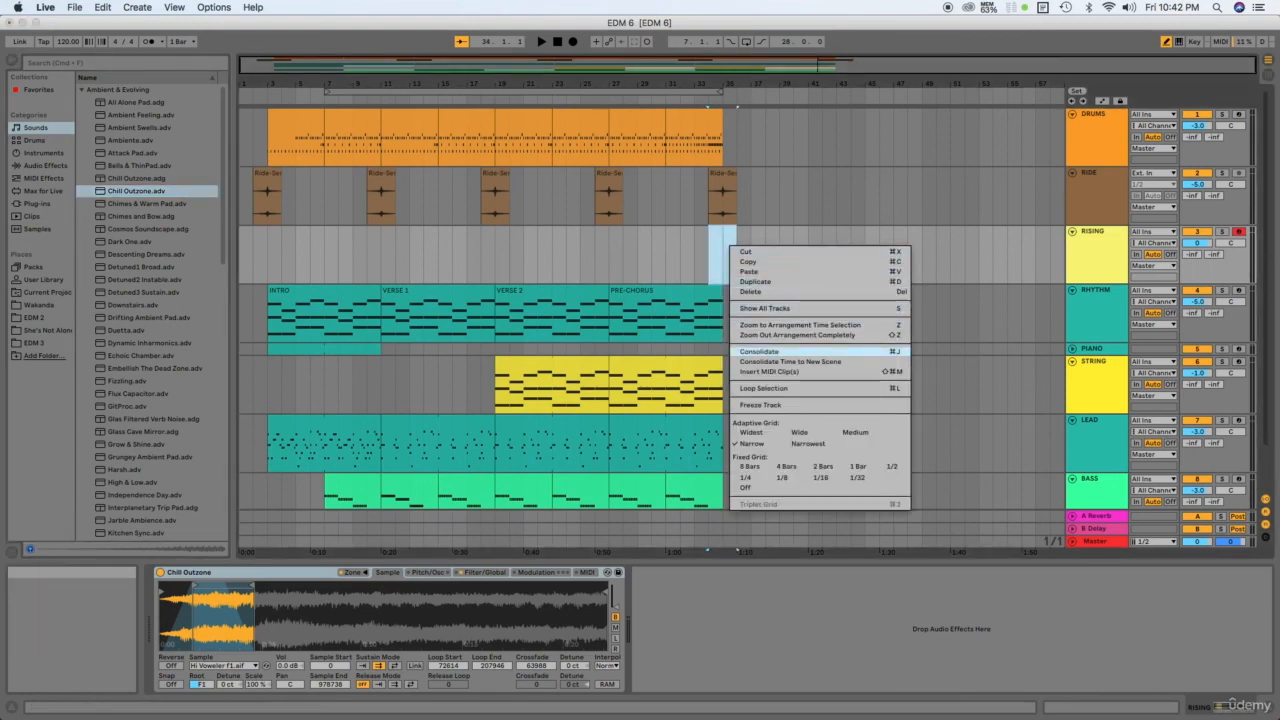
{"action": "left_click", "coordinate": [767, 371]}
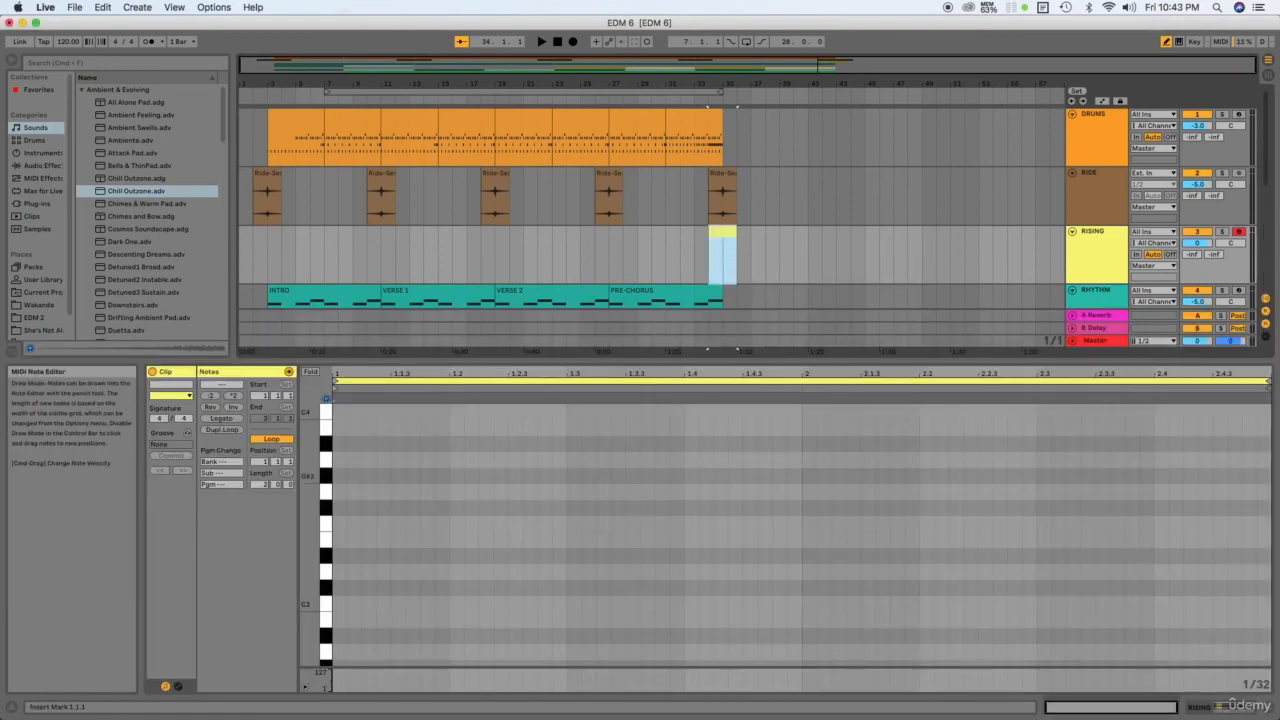
{"action": "left_click", "coordinate": [338, 476]}
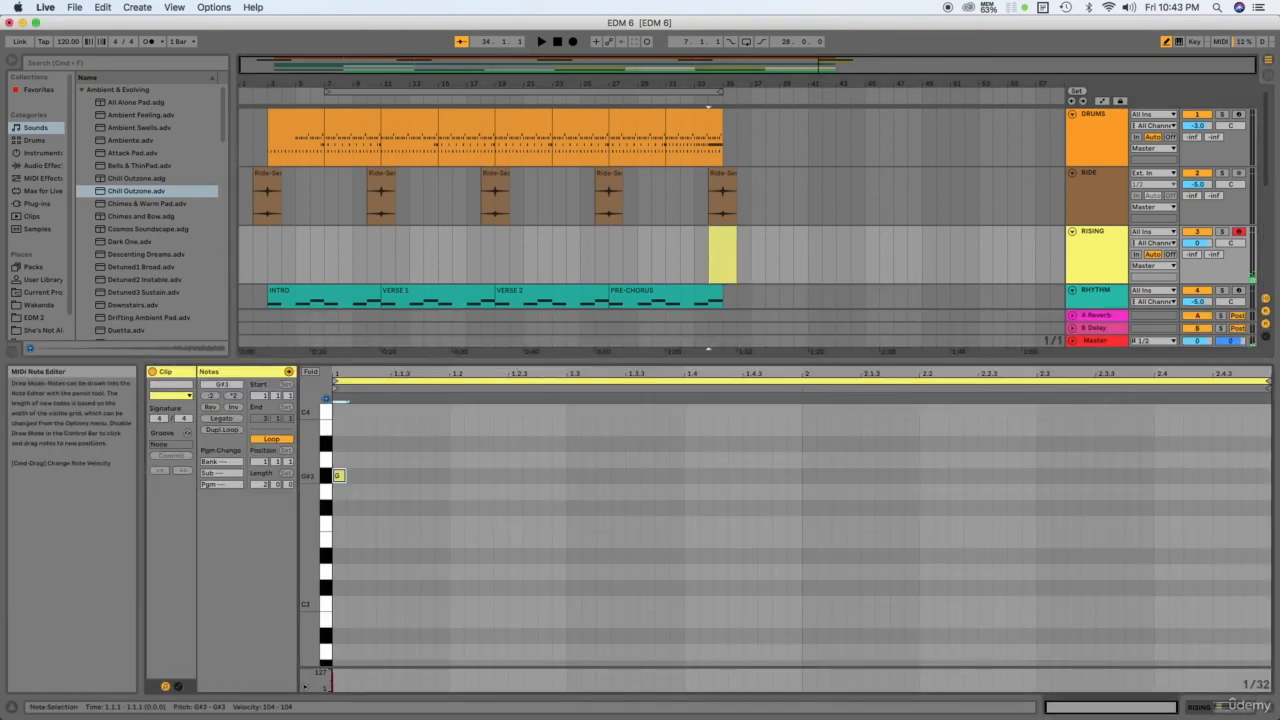
{"action": "left_click_drag", "start_coordinate": [338, 476], "coordinate": [1270, 476]}
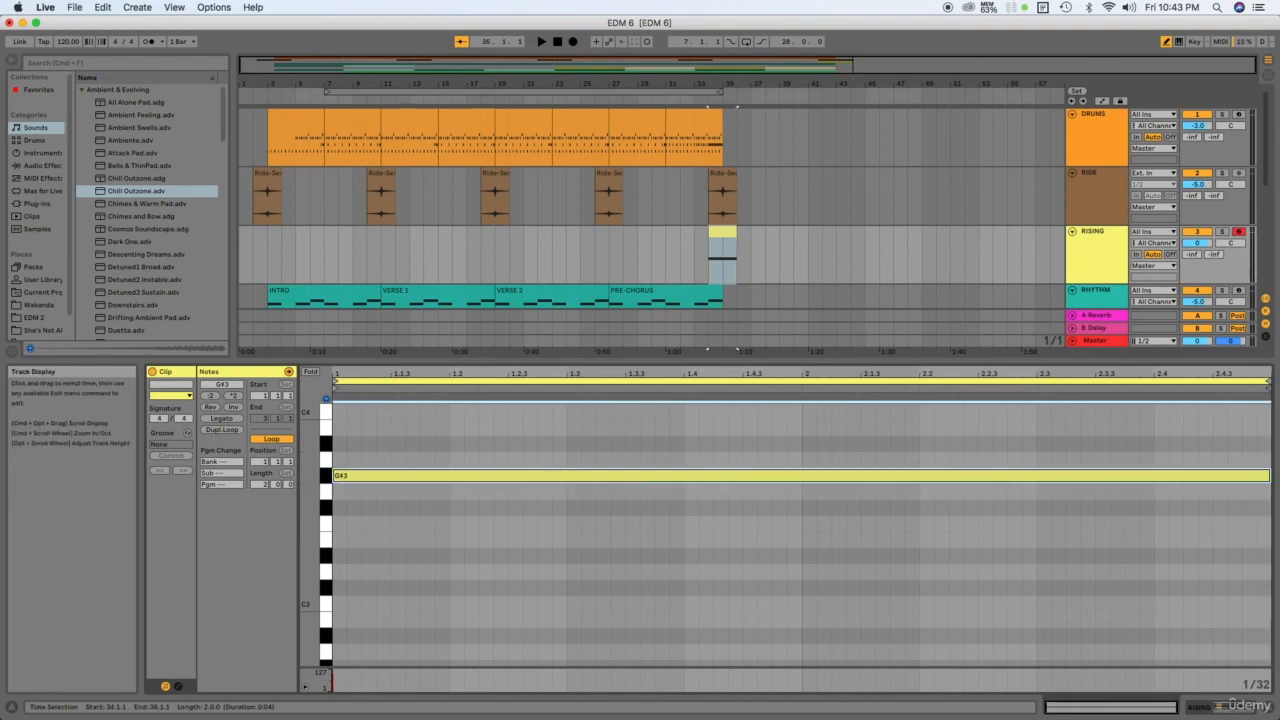
Replace the RISING track's instrument with the Chill Outzone.adg preset and compare how the clip sounds before and after
{"action": "left_click", "coordinate": [694, 256]}
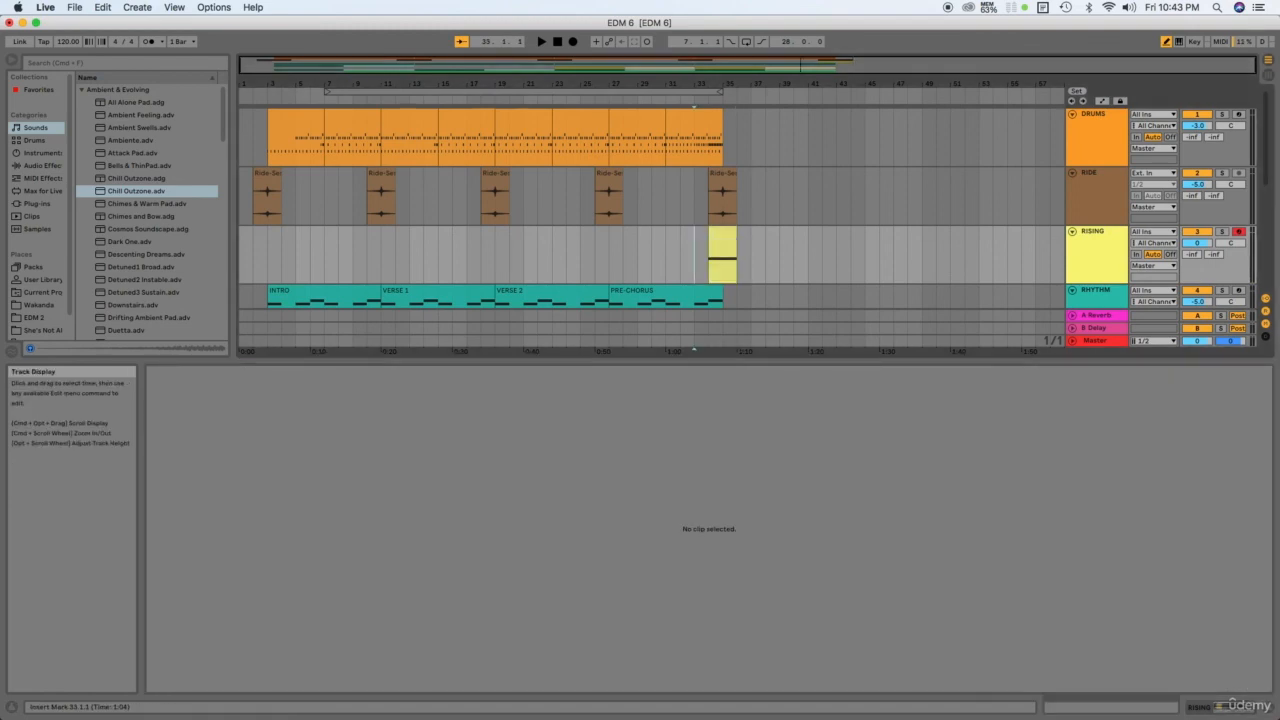
{"action": "key", "text": "space"}
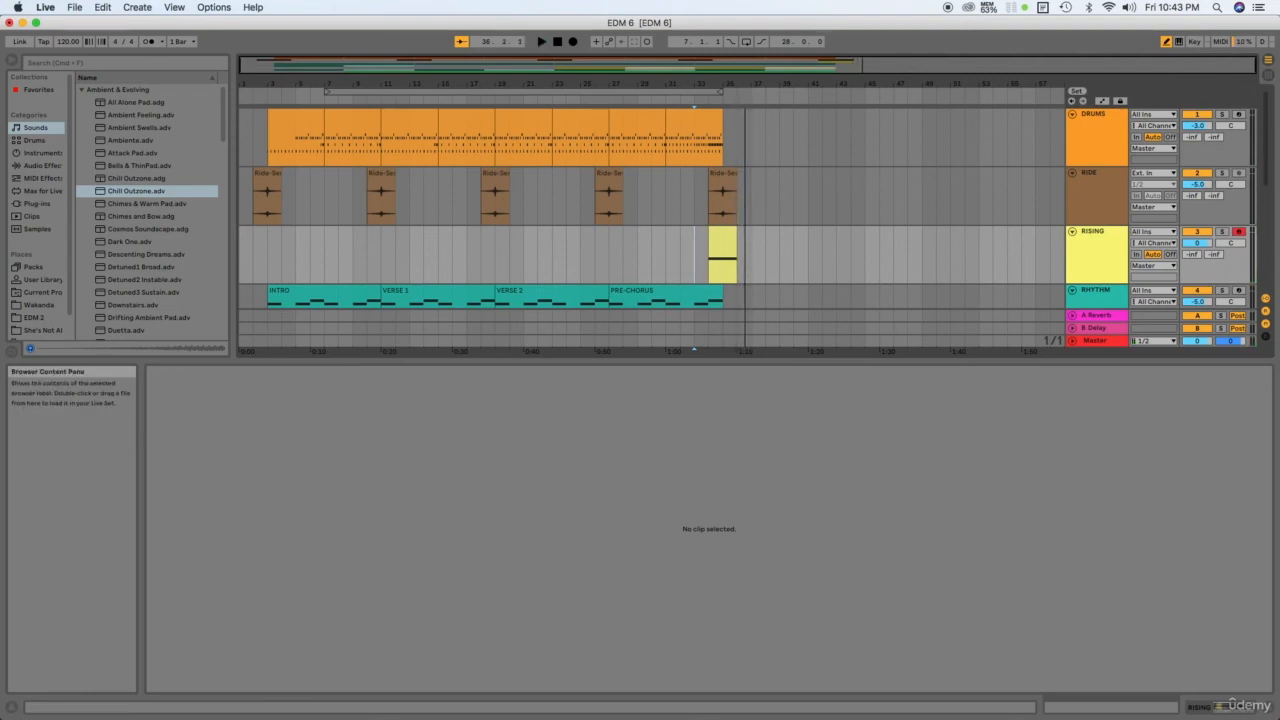
{"action": "left_click", "coordinate": [136, 178]}
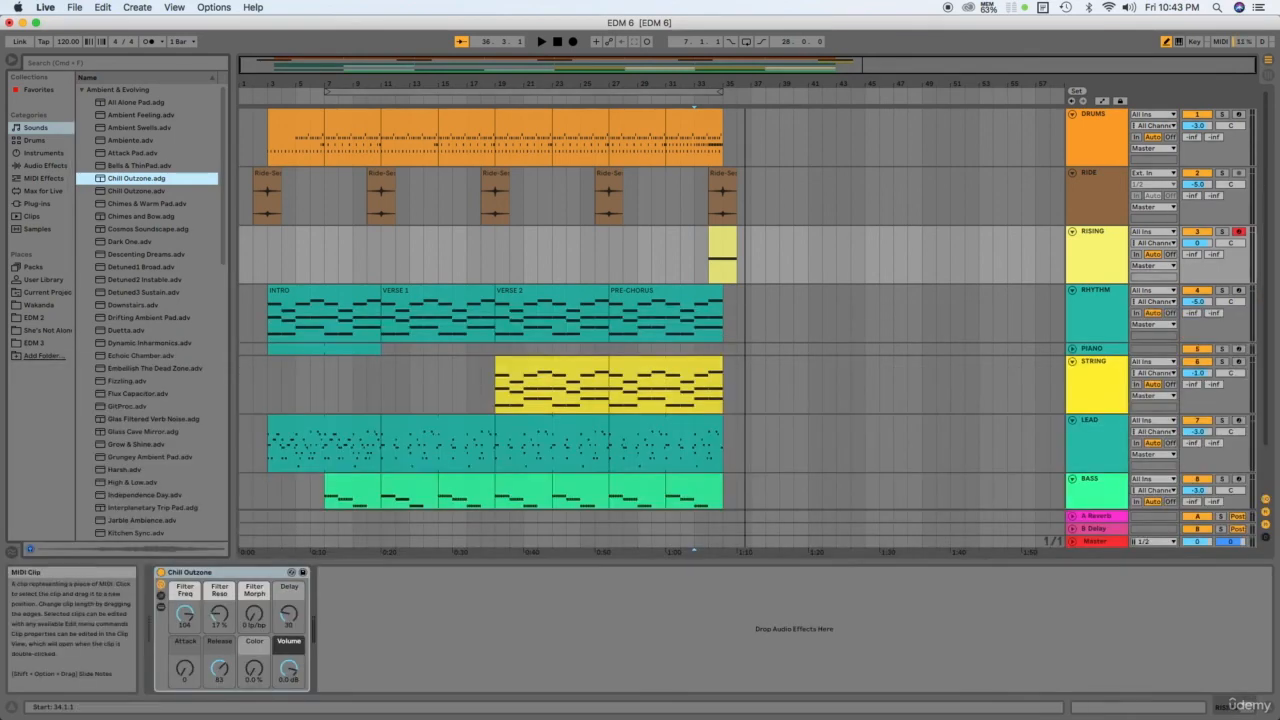
{"action": "left_click", "coordinate": [720, 231]}
{"action": "key", "text": "space"}
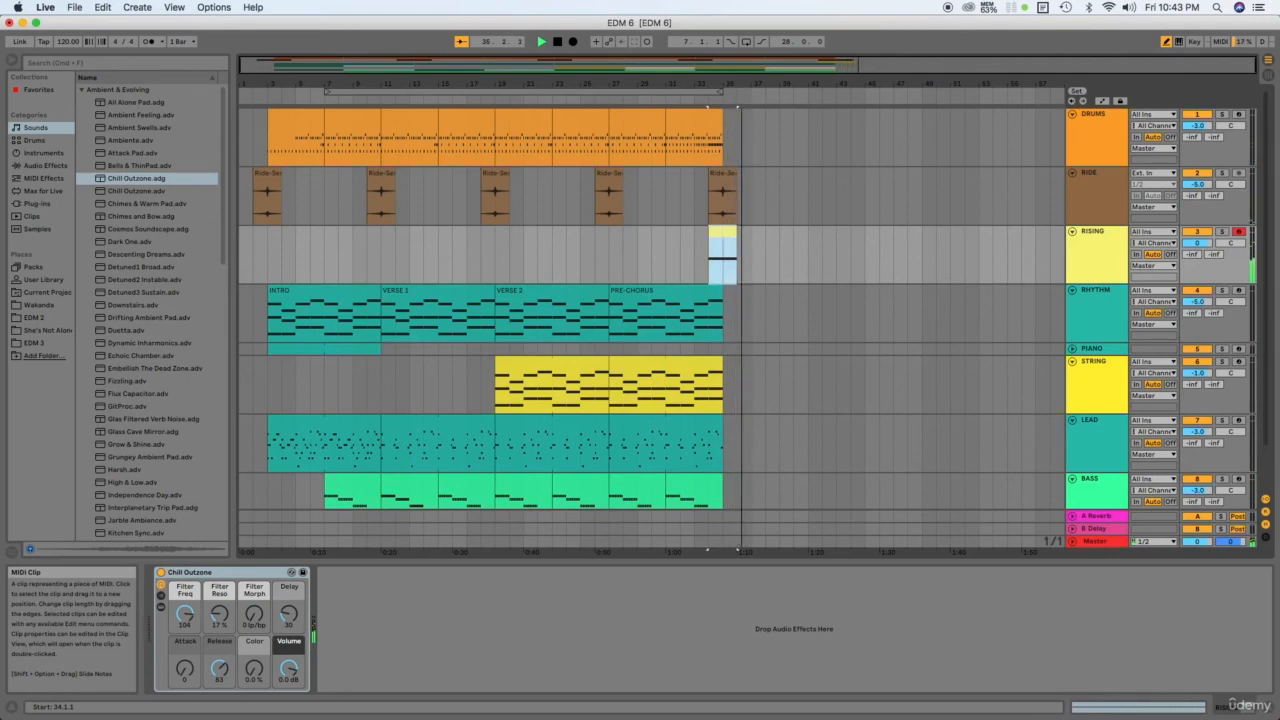
{"action": "key", "text": "space"}
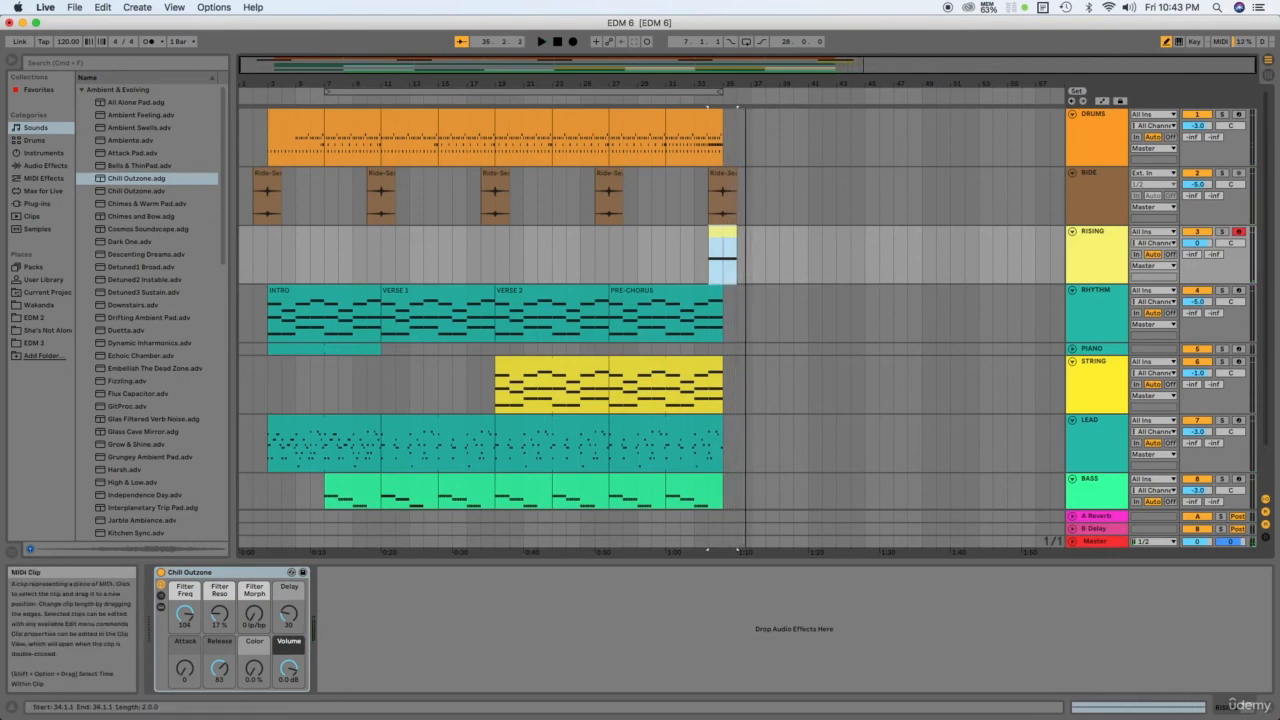
Move the RISING clip one bar earlier to bar 33 and extend its start back to bar 32
{"action": "left_click_drag", "start_coordinate": [722, 232], "coordinate": [708, 232]}
{"action": "left_click_drag", "start_coordinate": [711, 232], "coordinate": [709, 232]}
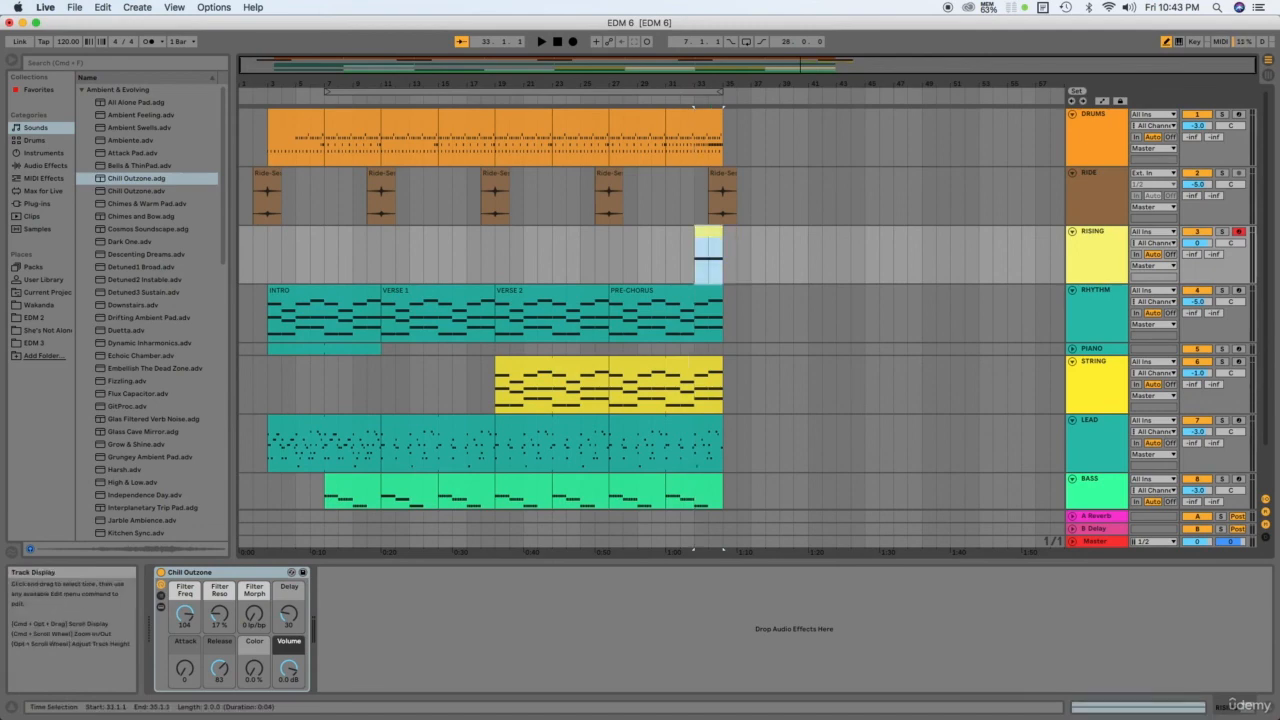
{"action": "left_click_drag", "start_coordinate": [695, 232], "coordinate": [681, 232]}
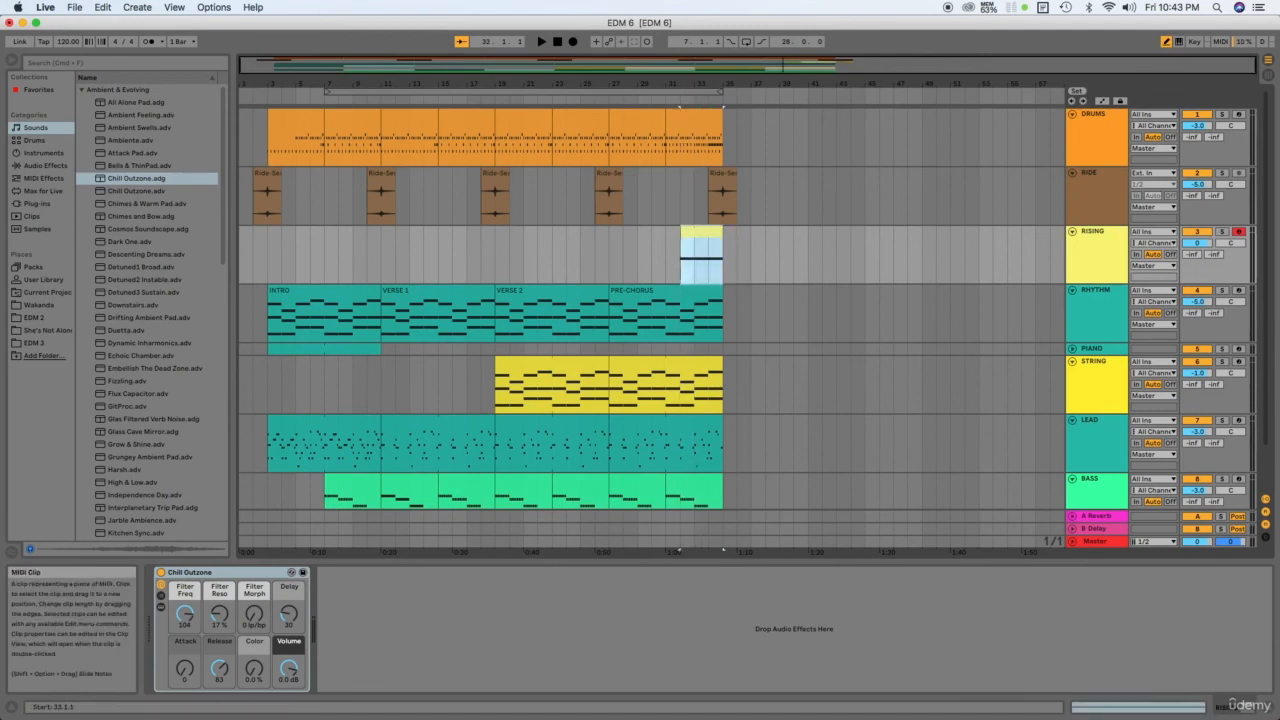
Play the arrangement from bar 32 to hear the RISING clip through the end of the pre-chorus
{"action": "left_click", "coordinate": [682, 256]}
{"action": "key", "text": "space"}
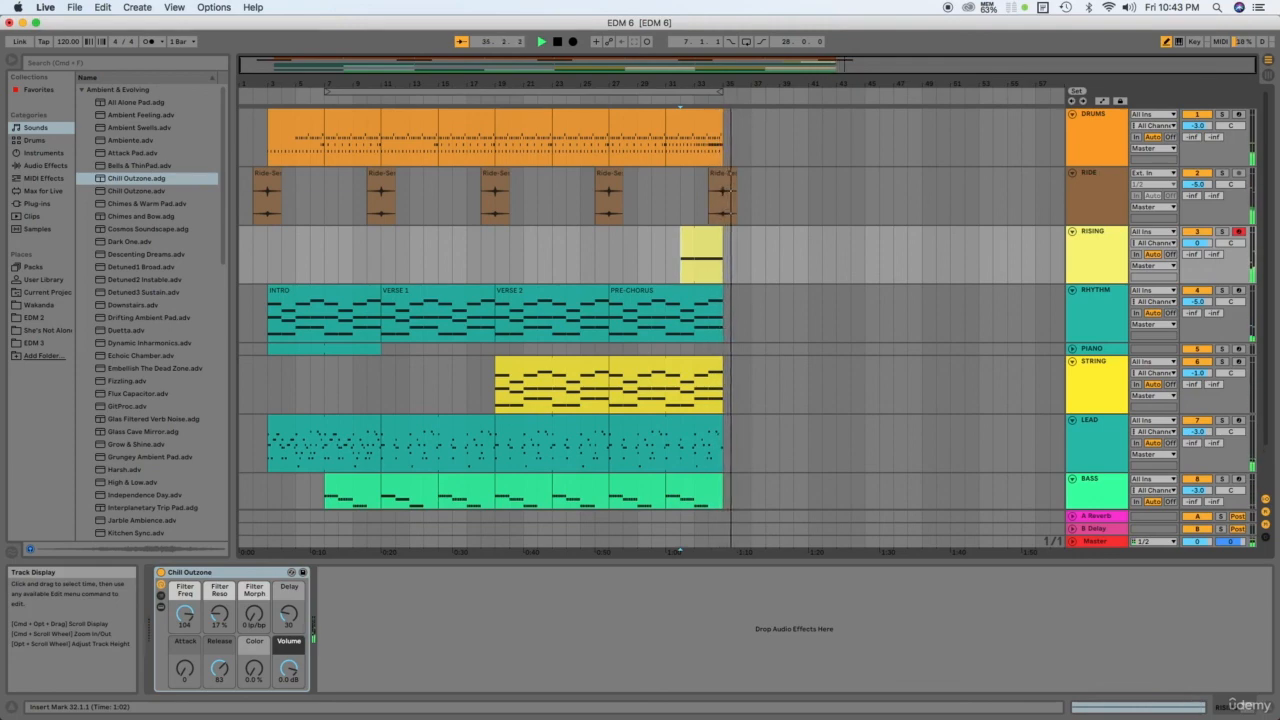
{"action": "key", "text": "space"}
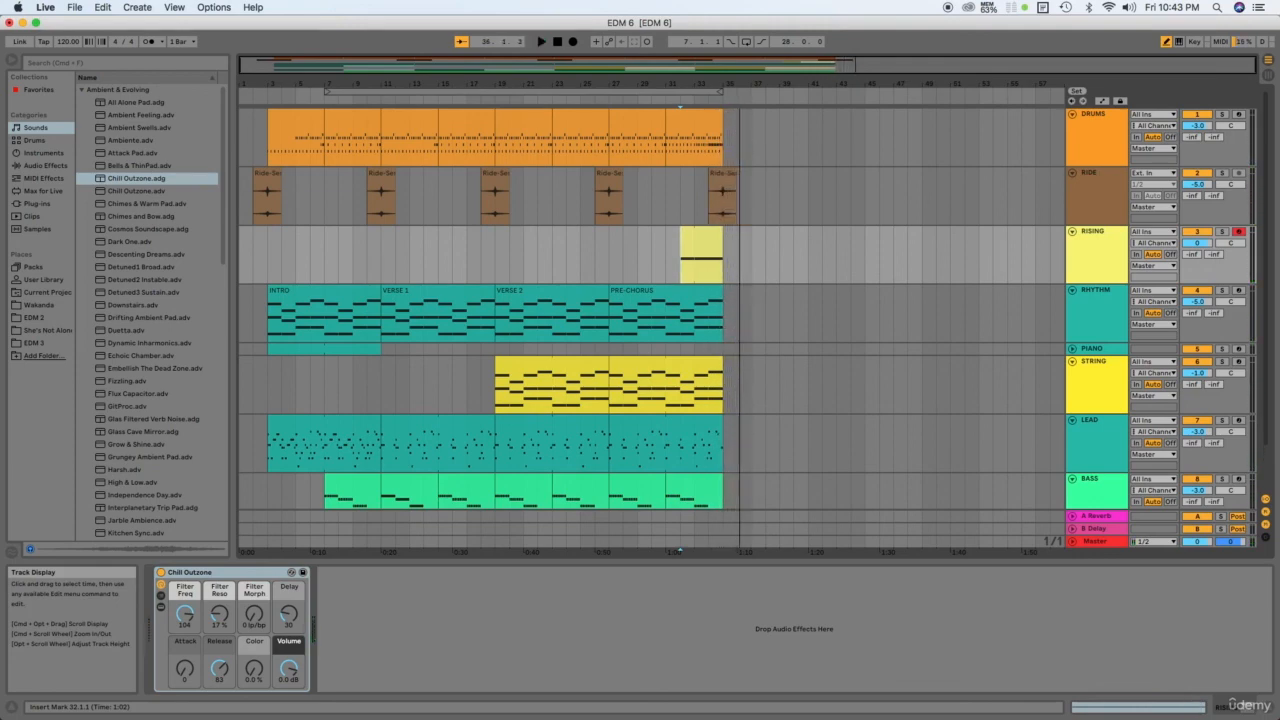